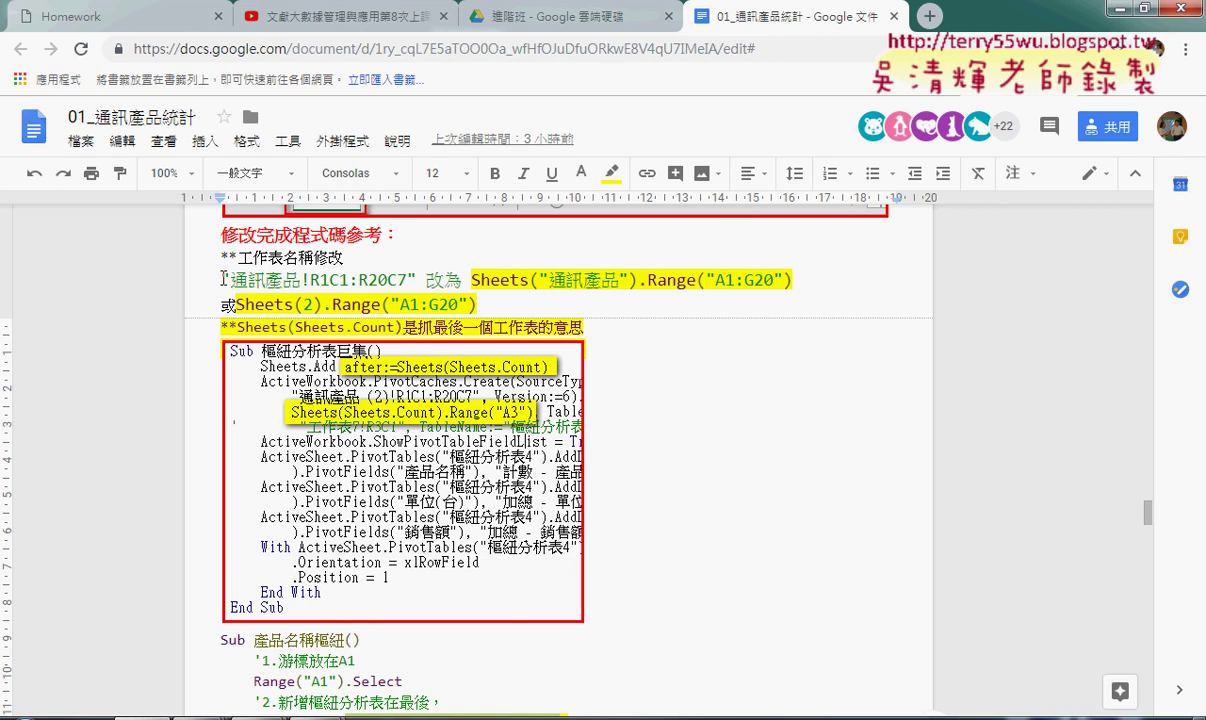
Highlight the old 通訊產品!R1C1:R20C7 reference and its Sheets(Sheets.Count) last-sheet replacement in the notes.
{"action": "left_click_drag", "start_coordinate": [221, 278], "coordinate": [416, 278]}
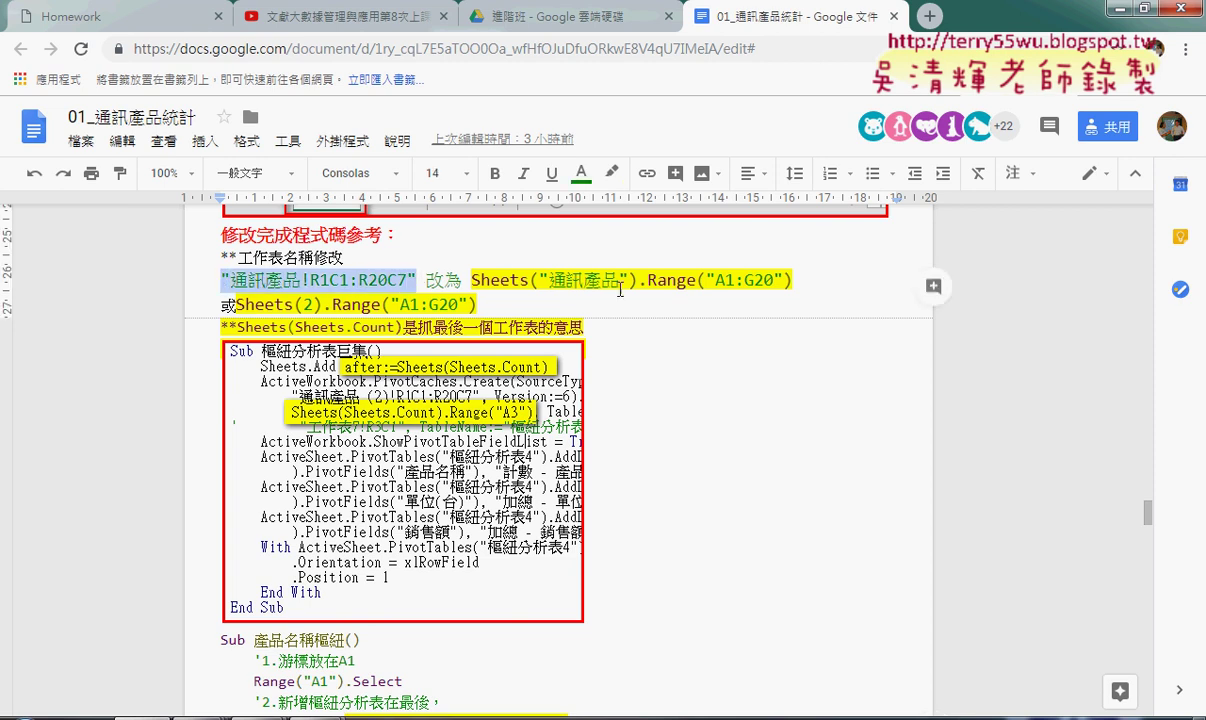
{"action": "left_click", "coordinate": [233, 280]}
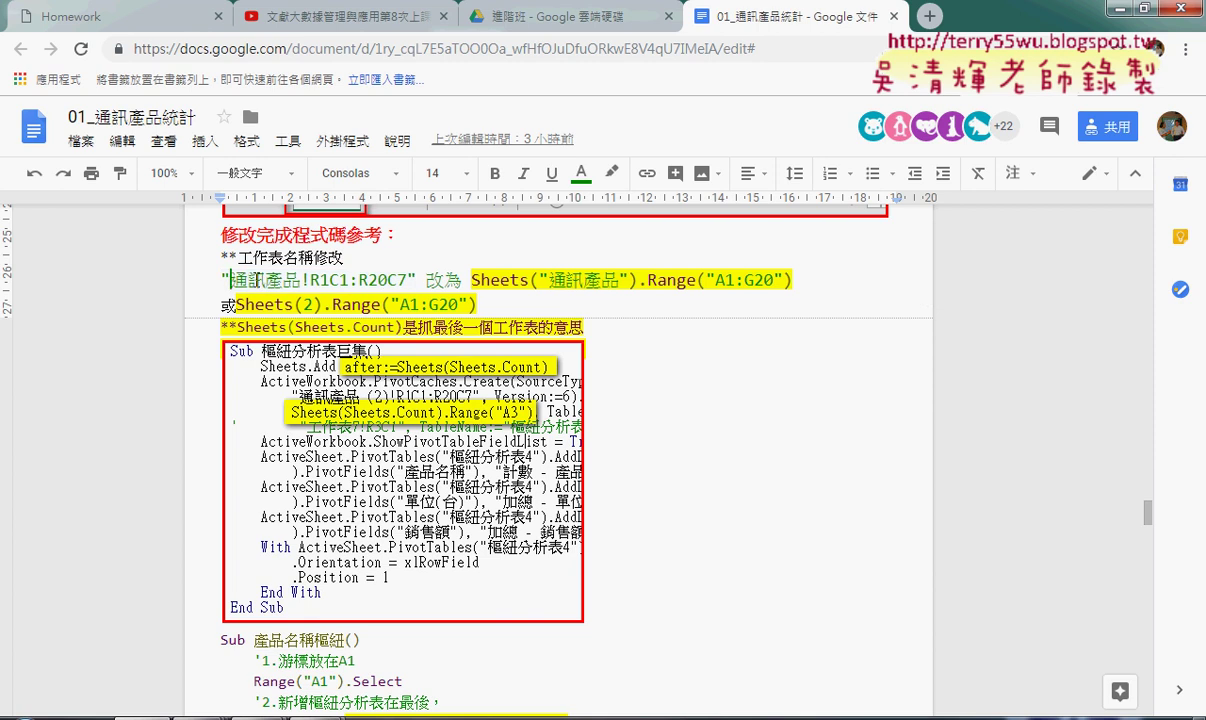
{"action": "mouse_move", "coordinate": [231, 280]}
{"action": "left_mouse_down"}
{"action": "mouse_move", "coordinate": [300, 280]}
{"action": "mouse_move", "coordinate": [244, 281]}
{"action": "left_mouse_up"}
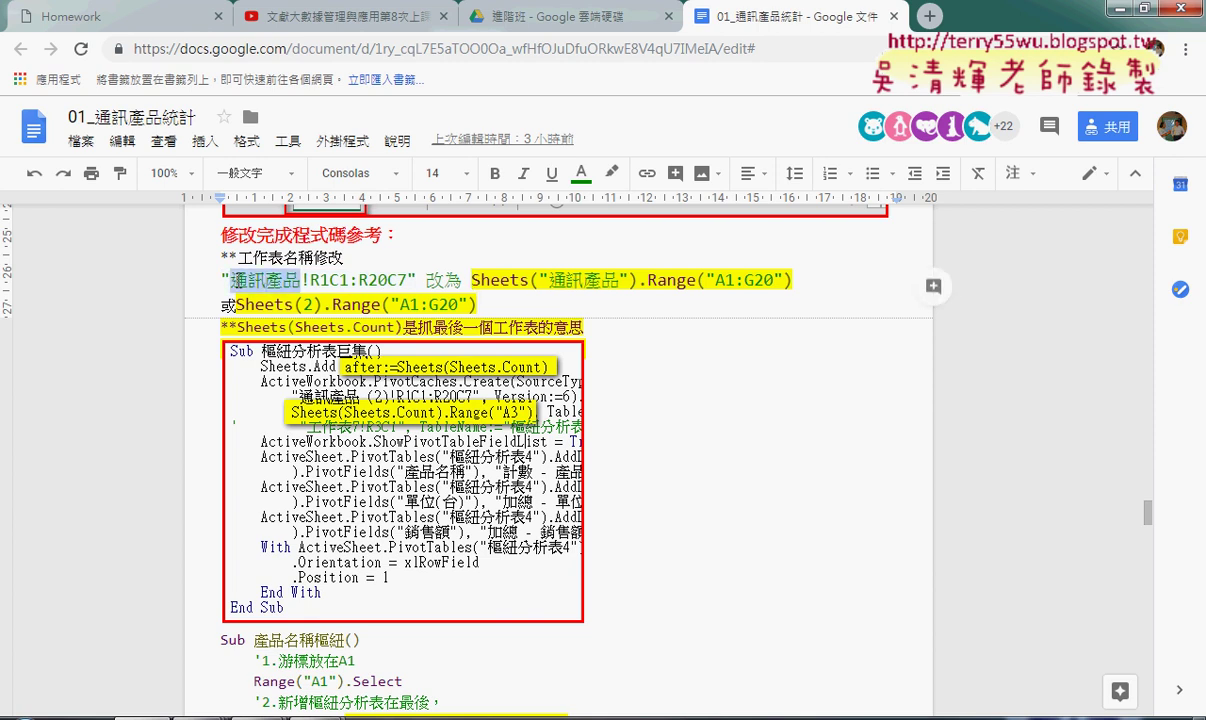
{"action": "left_click_drag", "start_coordinate": [471, 280], "coordinate": [538, 280]}
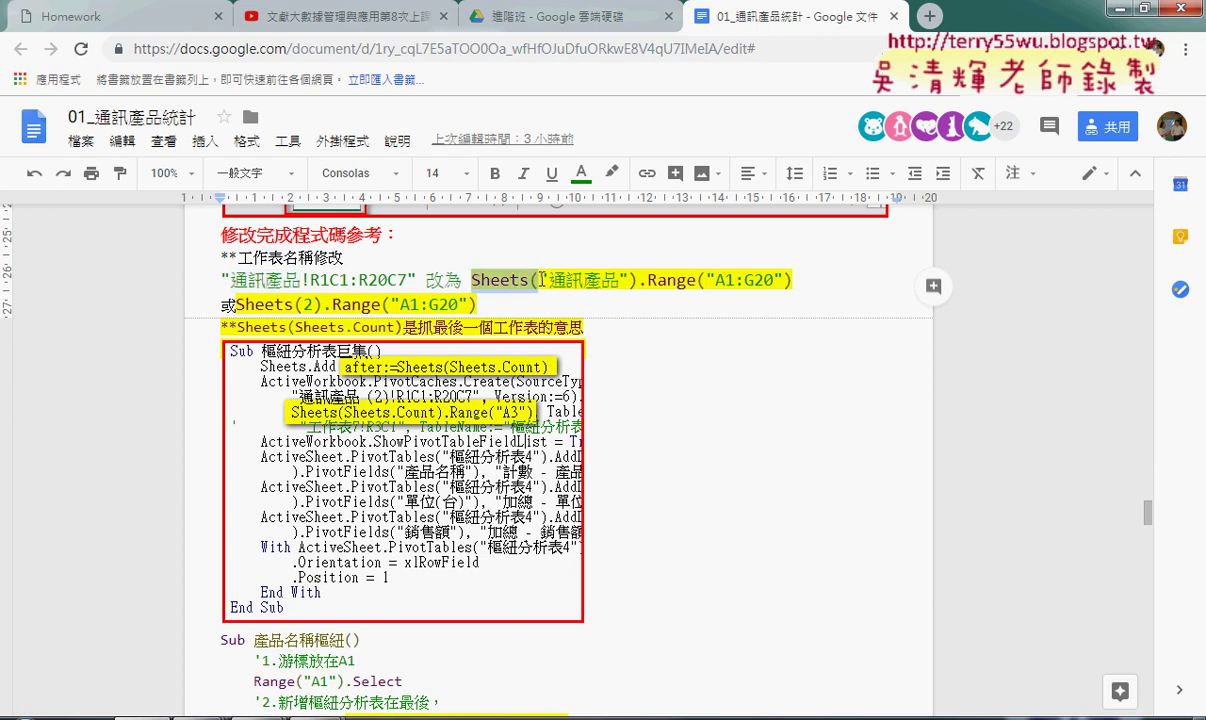
{"action": "left_click", "coordinate": [596, 280]}
{"action": "left_click_drag", "start_coordinate": [540, 280], "coordinate": [627, 280]}
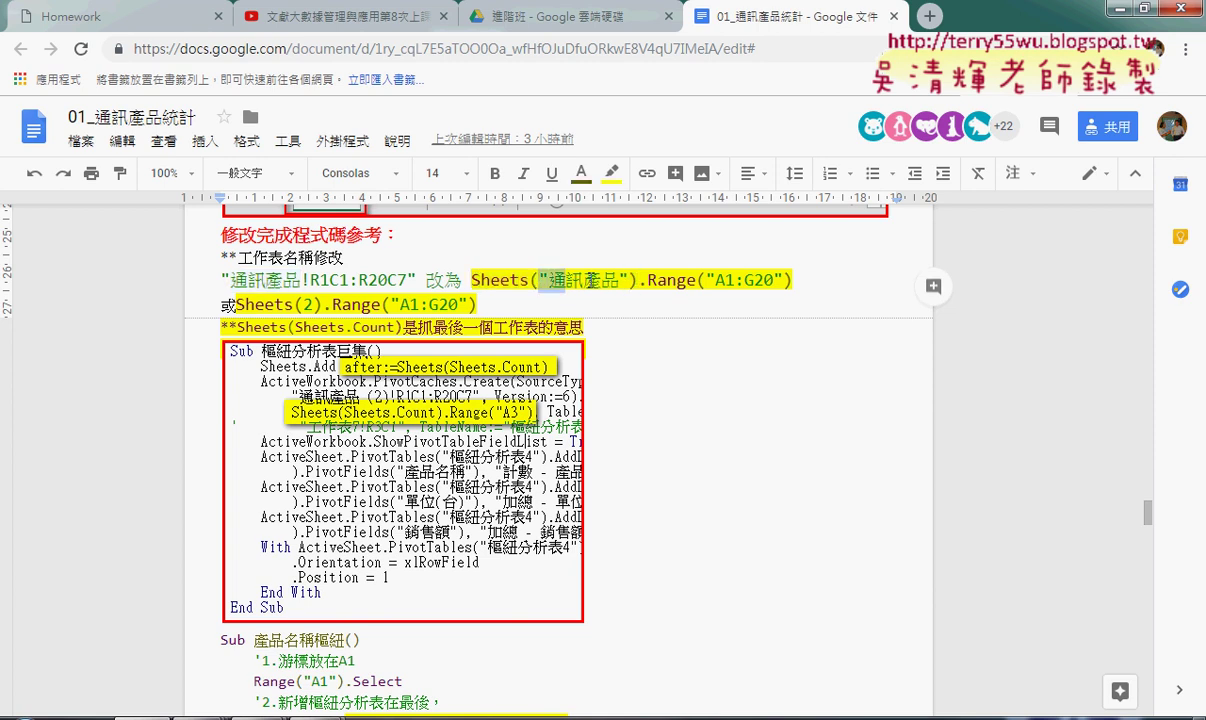
{"action": "left_click", "coordinate": [306, 303]}
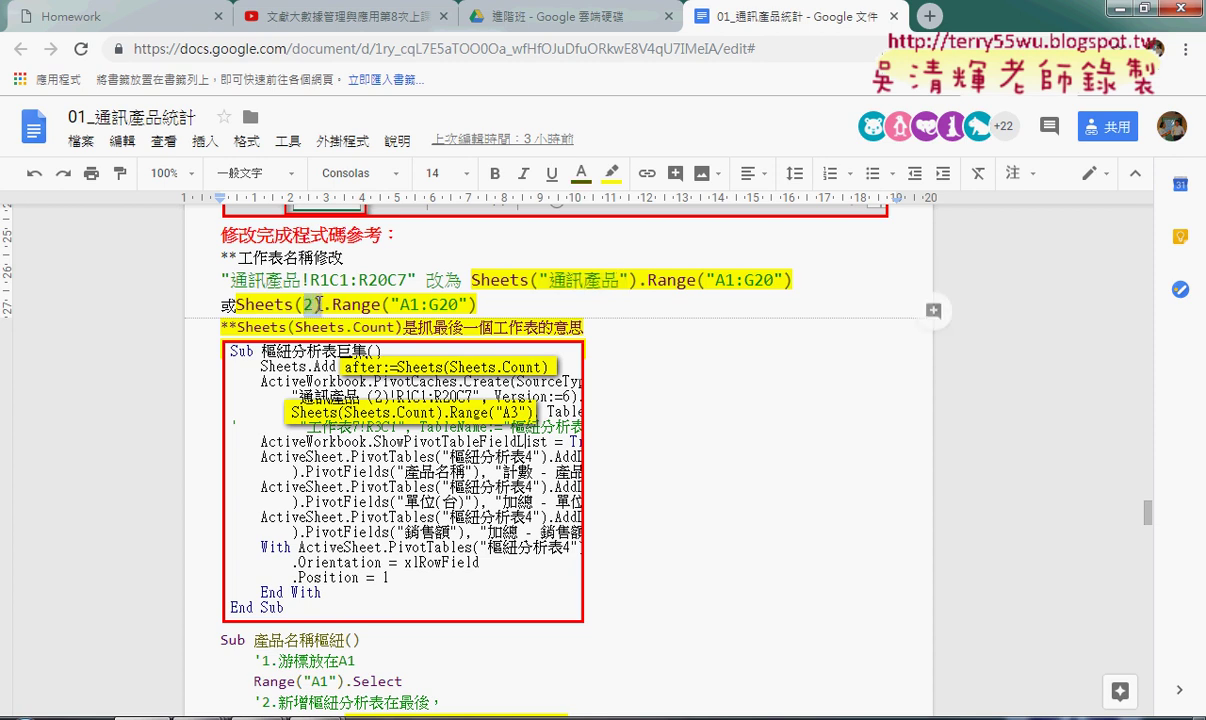
{"action": "left_click", "coordinate": [297, 327]}
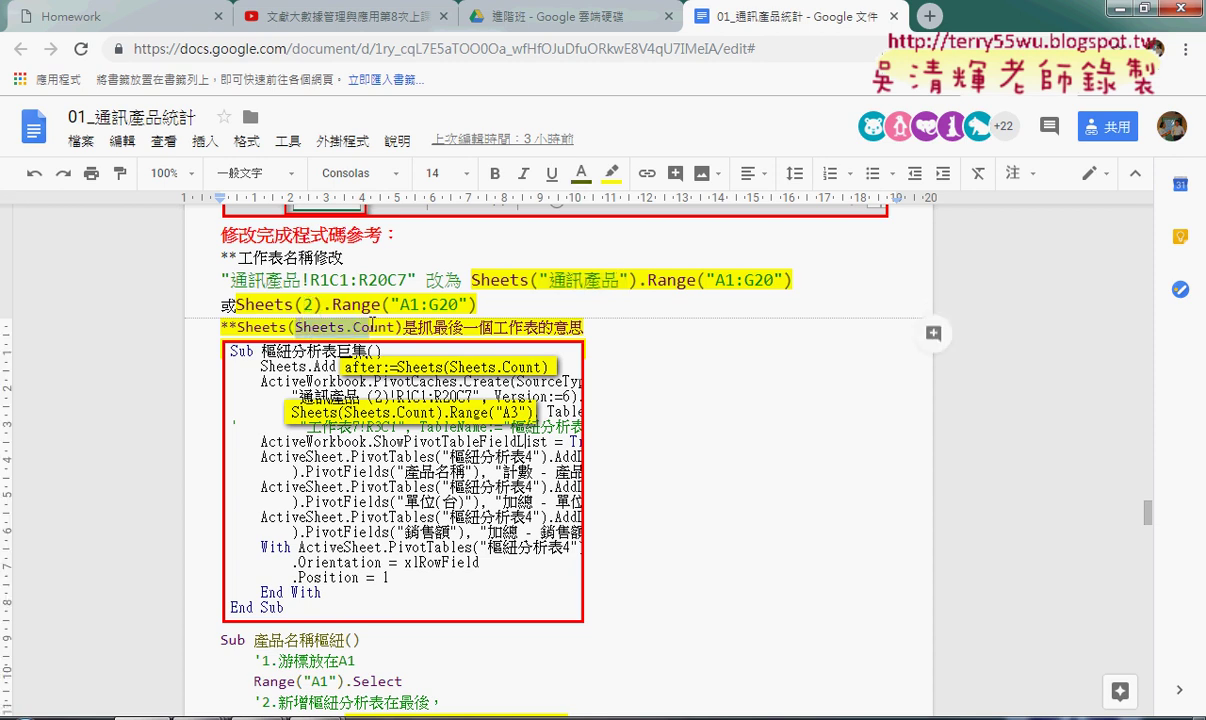
{"action": "left_click_drag", "start_coordinate": [294, 327], "coordinate": [395, 327]}
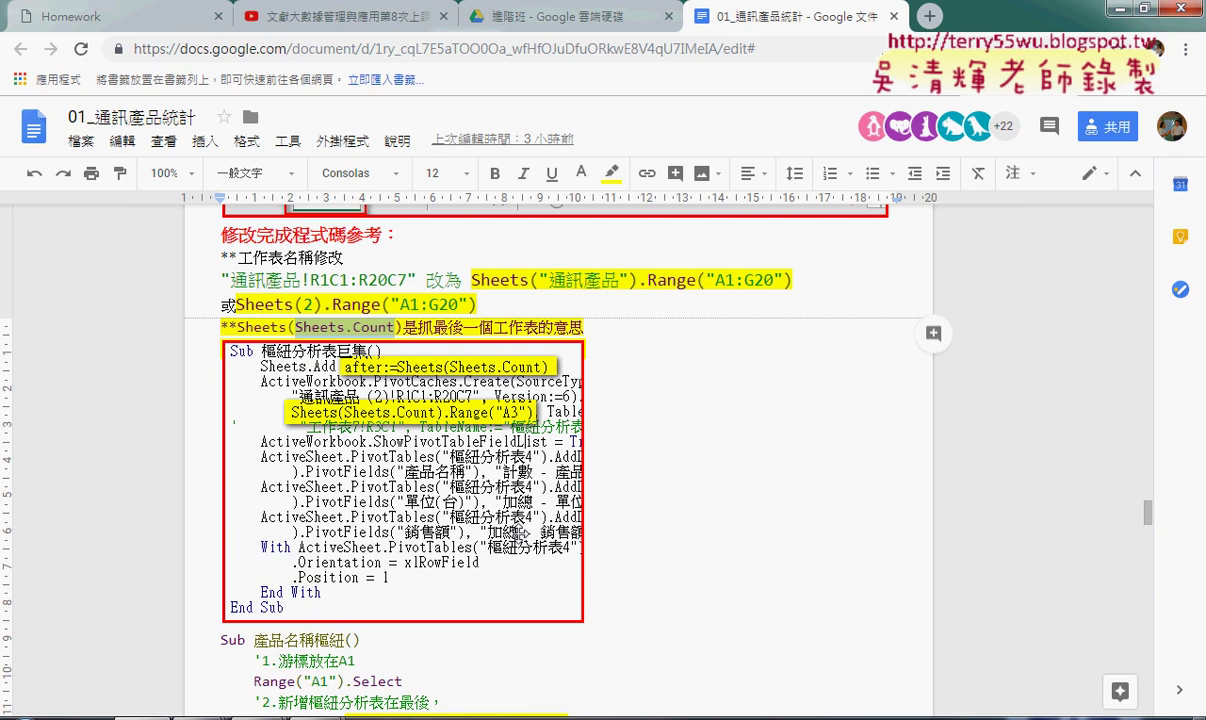
Highlight the Sheets(Sheets.Count).Range("A3") table destination in the macro notes.
{"action": "scroll", "coordinate": [630, 472], "scroll_direction": "down", "scroll_amount": 1}
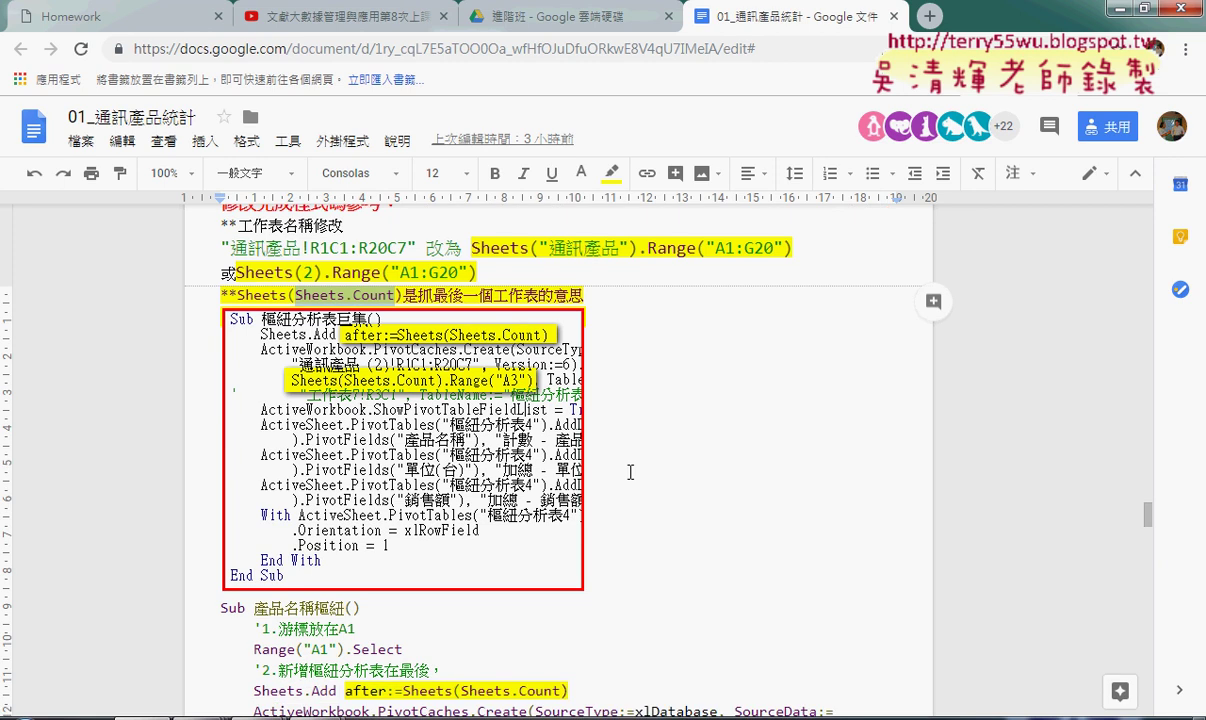
{"action": "scroll", "coordinate": [630, 472], "scroll_direction": "down", "scroll_amount": 3}
{"action": "left_click_drag", "start_coordinate": [567, 440], "coordinate": [363, 441]}
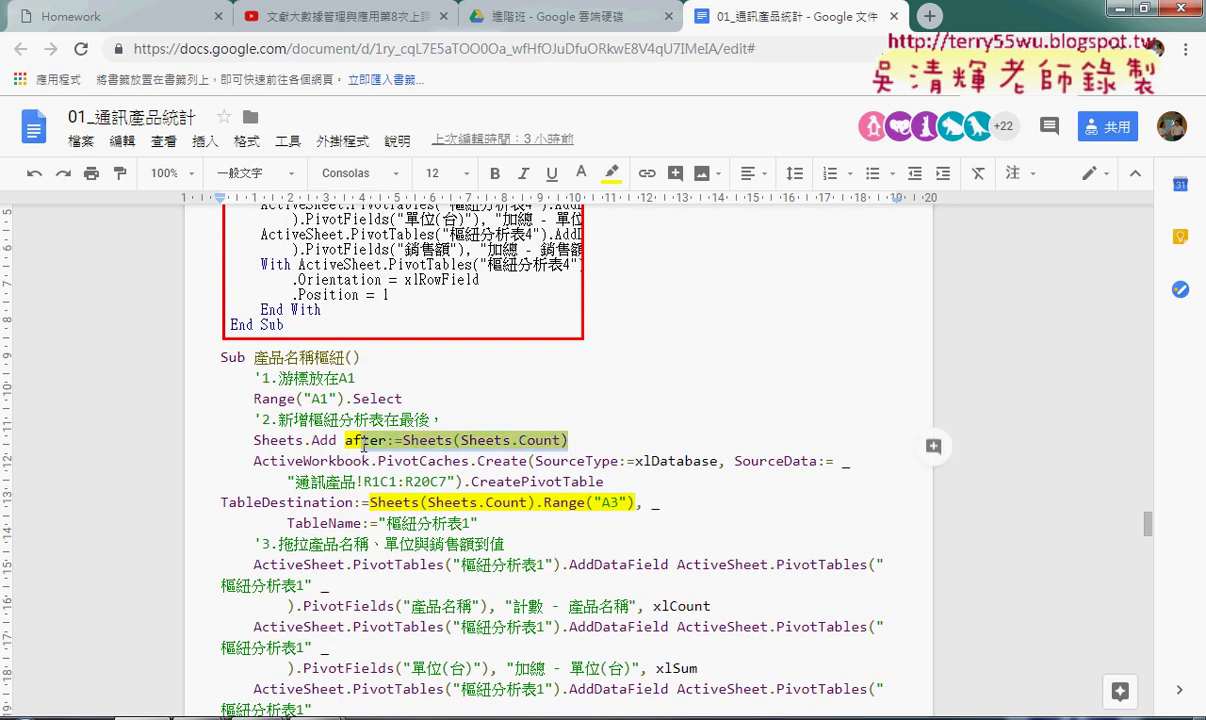
{"action": "left_click_drag", "start_coordinate": [633, 502], "coordinate": [370, 502]}
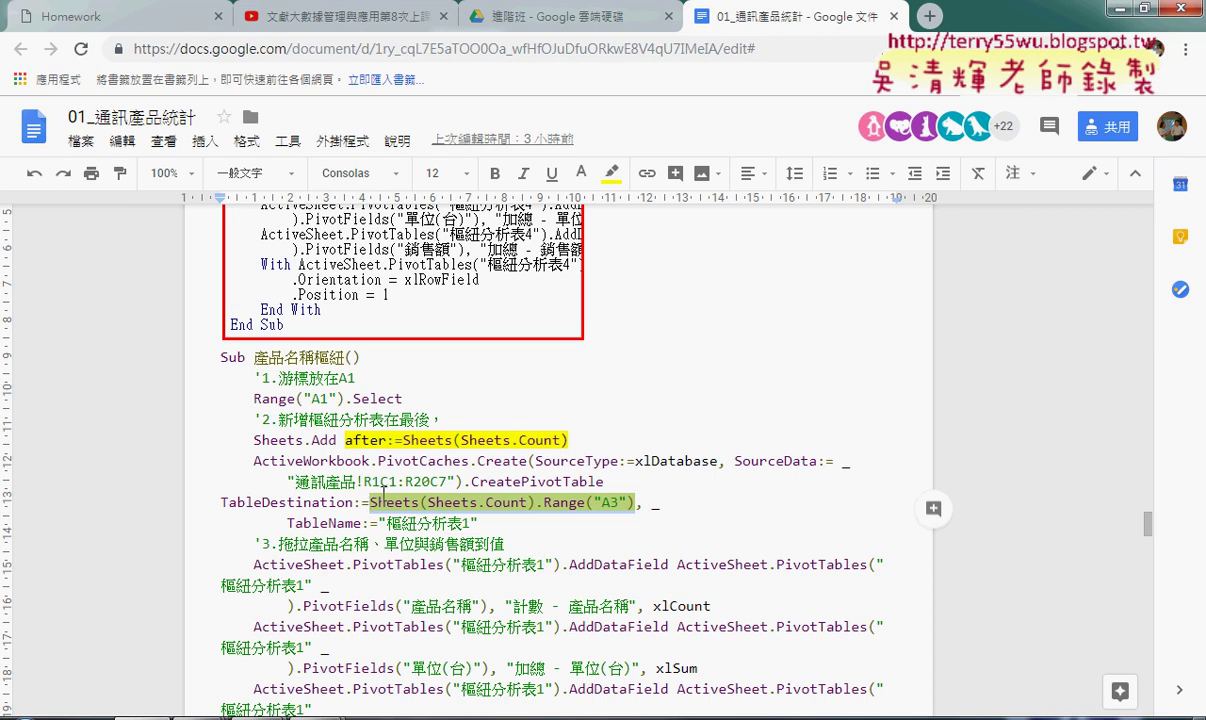
Scroll to the end of the notes and switch to the Excel workbook.
{"action": "scroll", "coordinate": [369, 502], "scroll_direction": "down", "scroll_amount": 2}
{"action": "scroll", "coordinate": [388, 496], "scroll_direction": "down", "scroll_amount": 1}
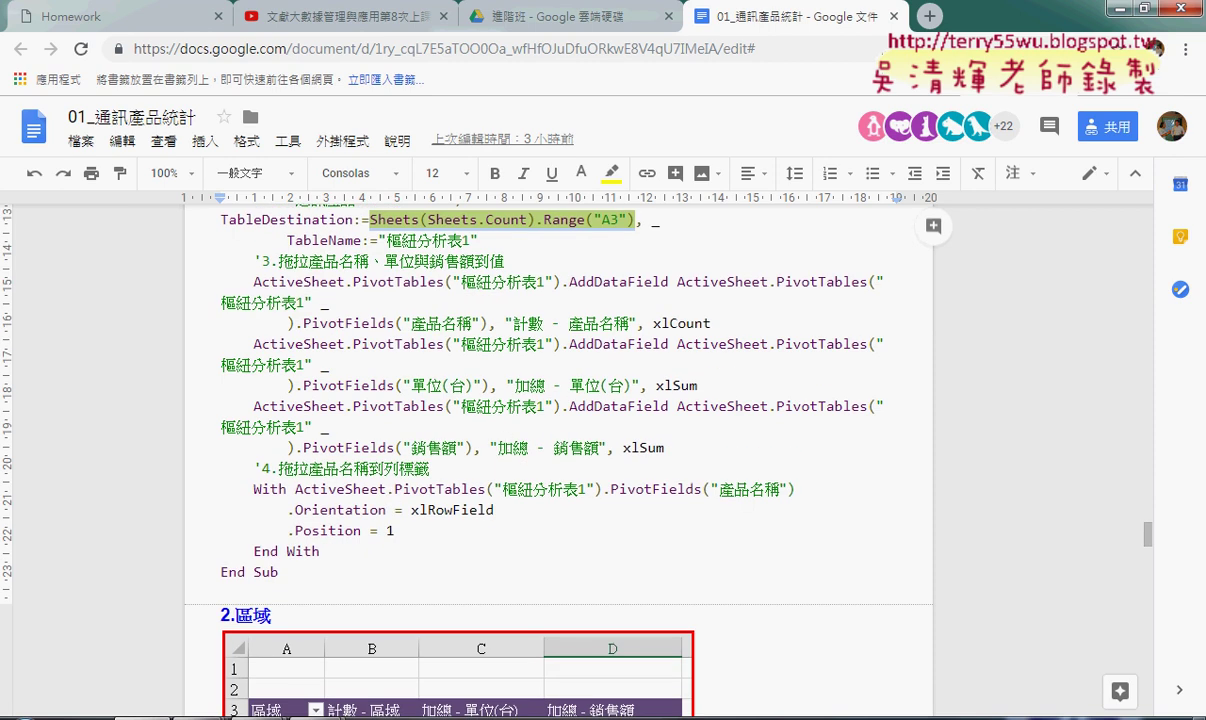
{"action": "mouse_move", "coordinate": [318, 716]}
{"action": "left_click", "coordinate": [285, 655]}
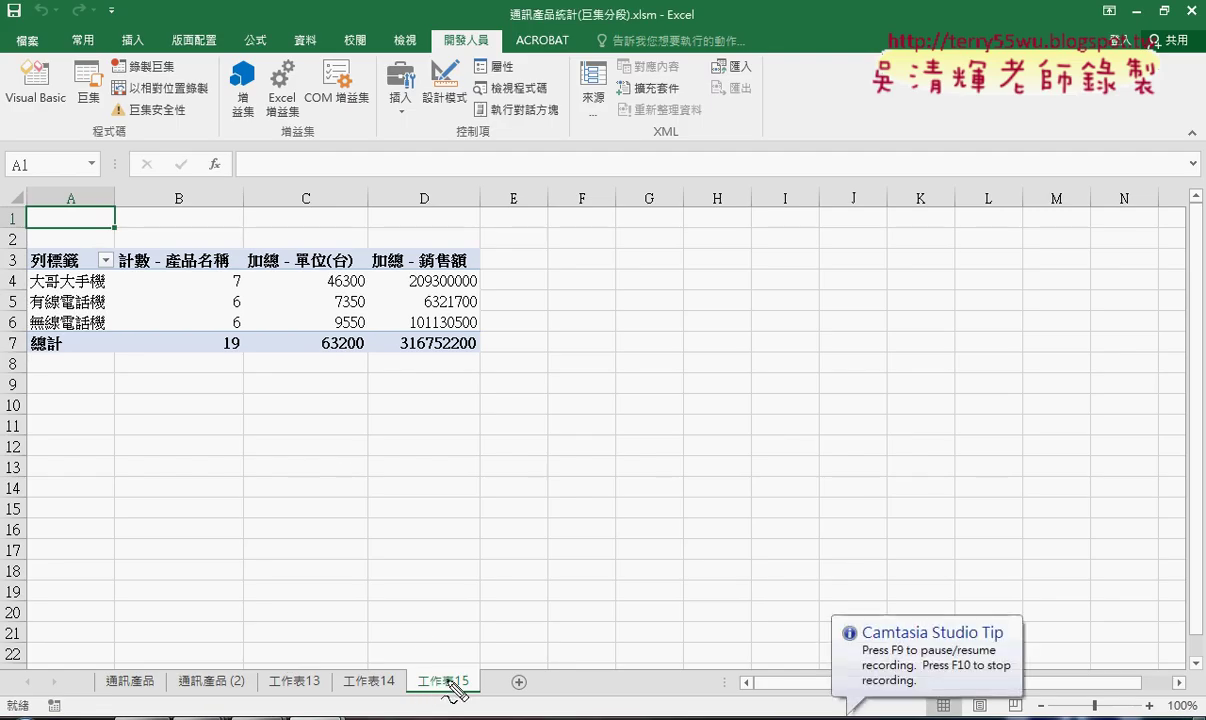
Run the 樞紐分析表巨集 macro, then check the sheet tabs 工作表15 and 工作表14.
{"action": "mouse_move", "coordinate": [470, 688]}
{"action": "left_mouse_down"}
{"action": "mouse_move", "coordinate": [424, 692]}
{"action": "mouse_move", "coordinate": [457, 673]}
{"action": "mouse_move", "coordinate": [473, 690]}
{"action": "left_mouse_up"}
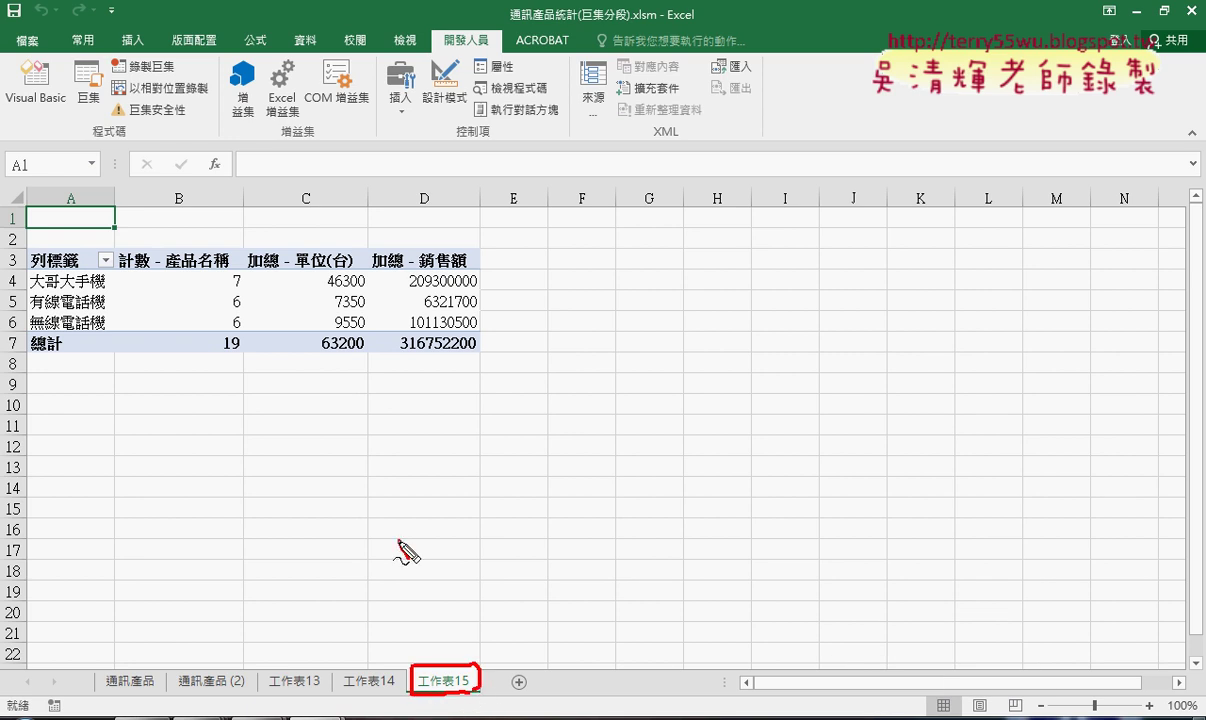
{"action": "mouse_move", "coordinate": [399, 541]}
{"action": "left_mouse_down"}
{"action": "mouse_move", "coordinate": [451, 638]}
{"action": "mouse_move", "coordinate": [478, 588]}
{"action": "left_mouse_up"}
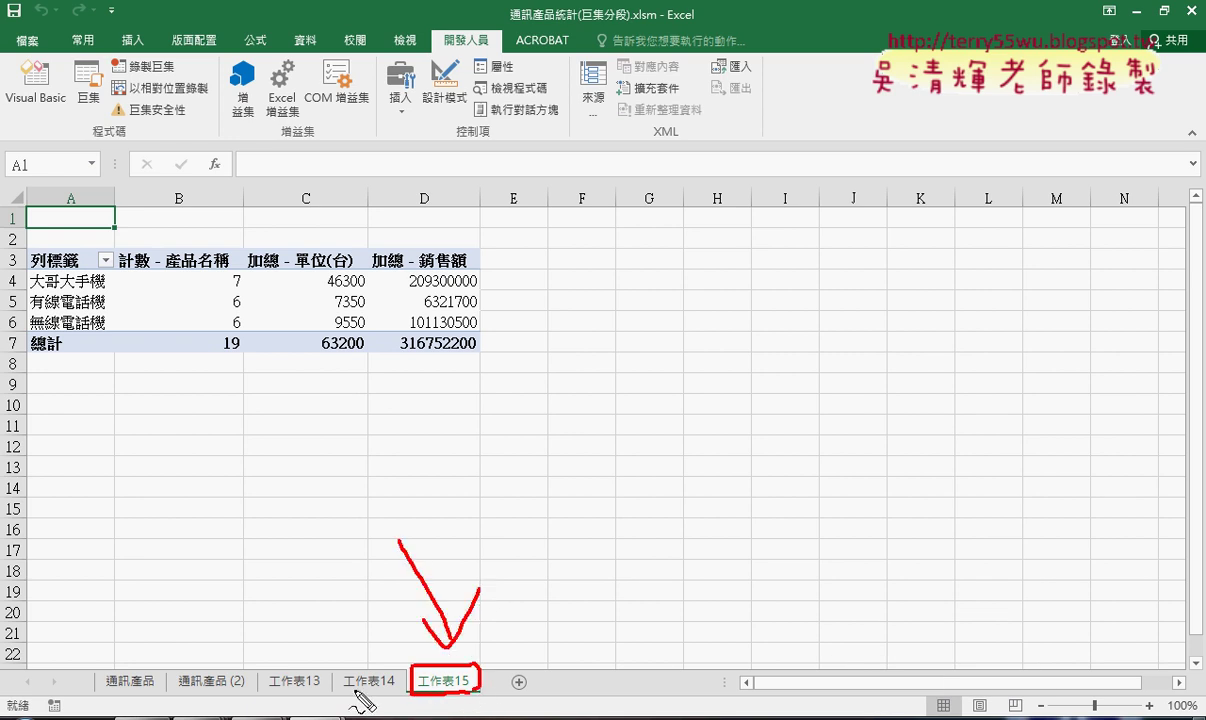
{"action": "key", "text": "Escape"}
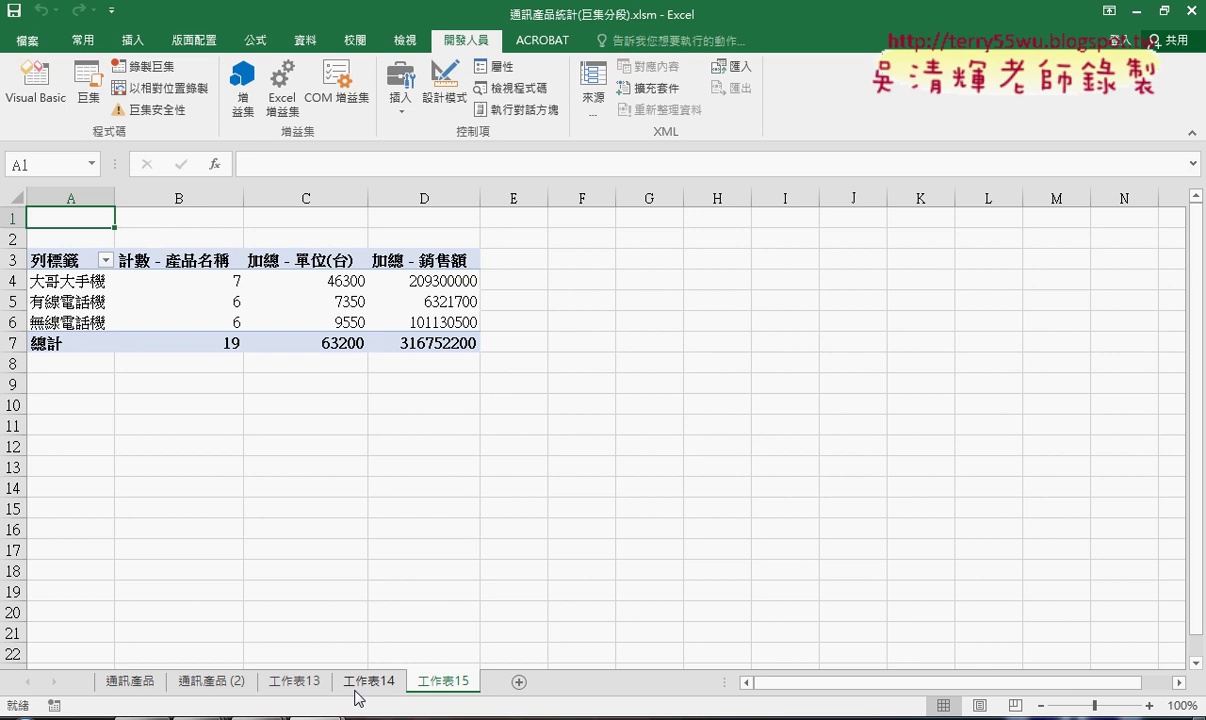
{"action": "left_click", "coordinate": [87, 88]}
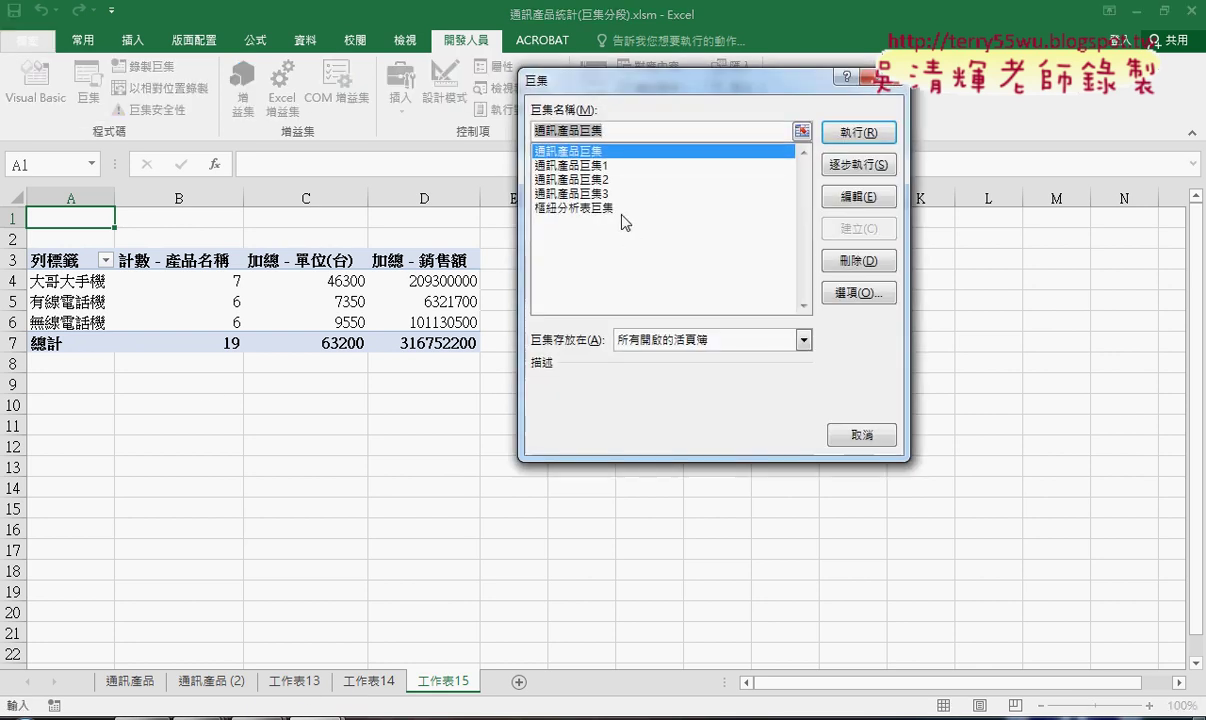
{"action": "left_click", "coordinate": [620, 209]}
{"action": "left_click", "coordinate": [855, 133]}
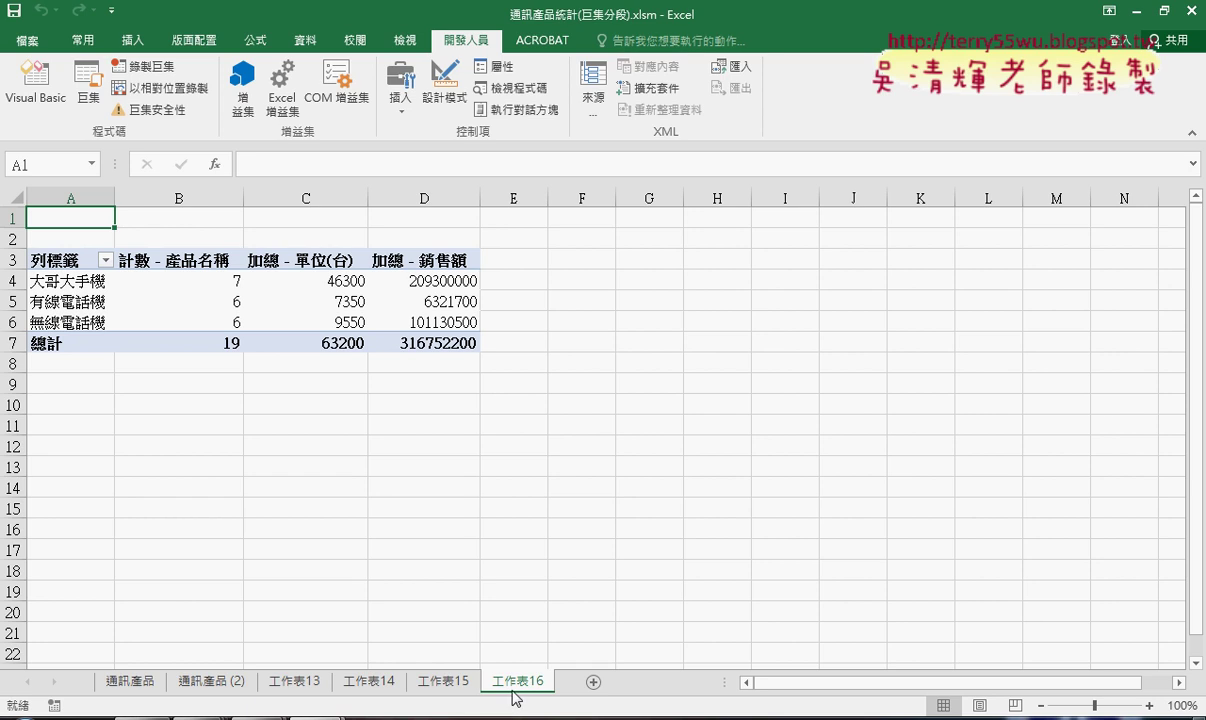
{"action": "left_click", "coordinate": [425, 684]}
{"action": "left_click", "coordinate": [378, 683]}
Group sheets 工作表13 through 工作表16 and delete all four, confirming the prompt.
{"action": "left_click", "coordinate": [292, 684]}
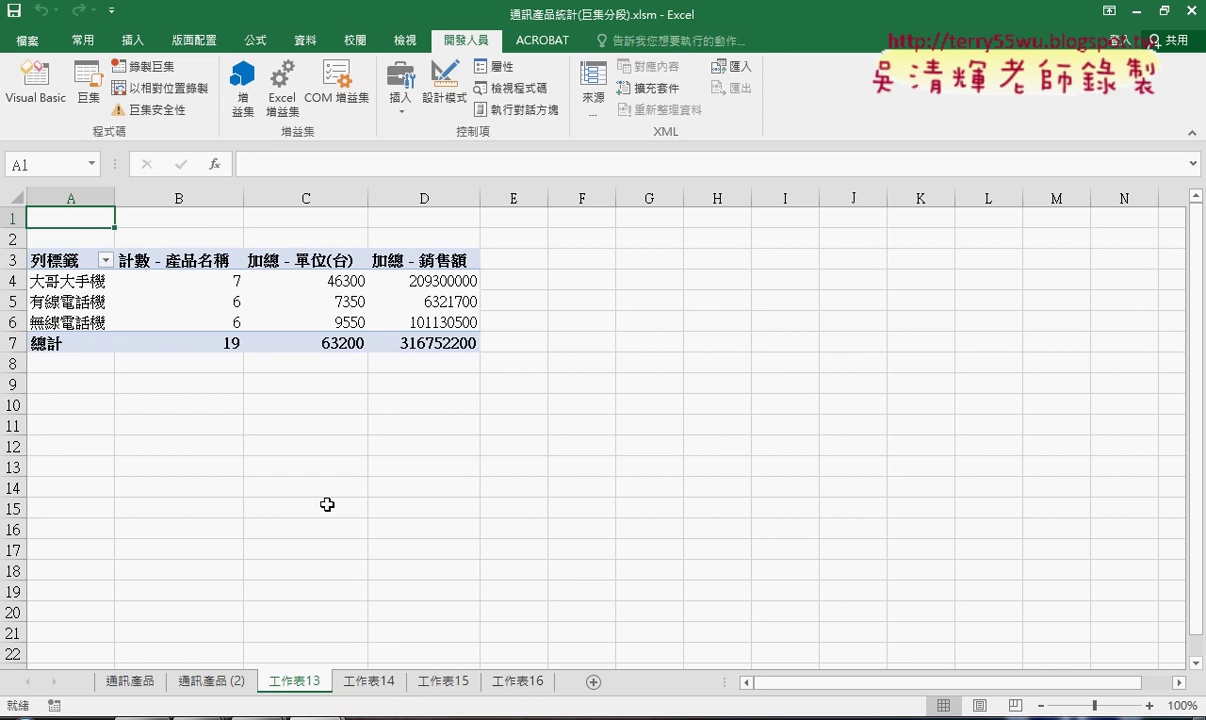
{"action": "left_click", "coordinate": [515, 681]}
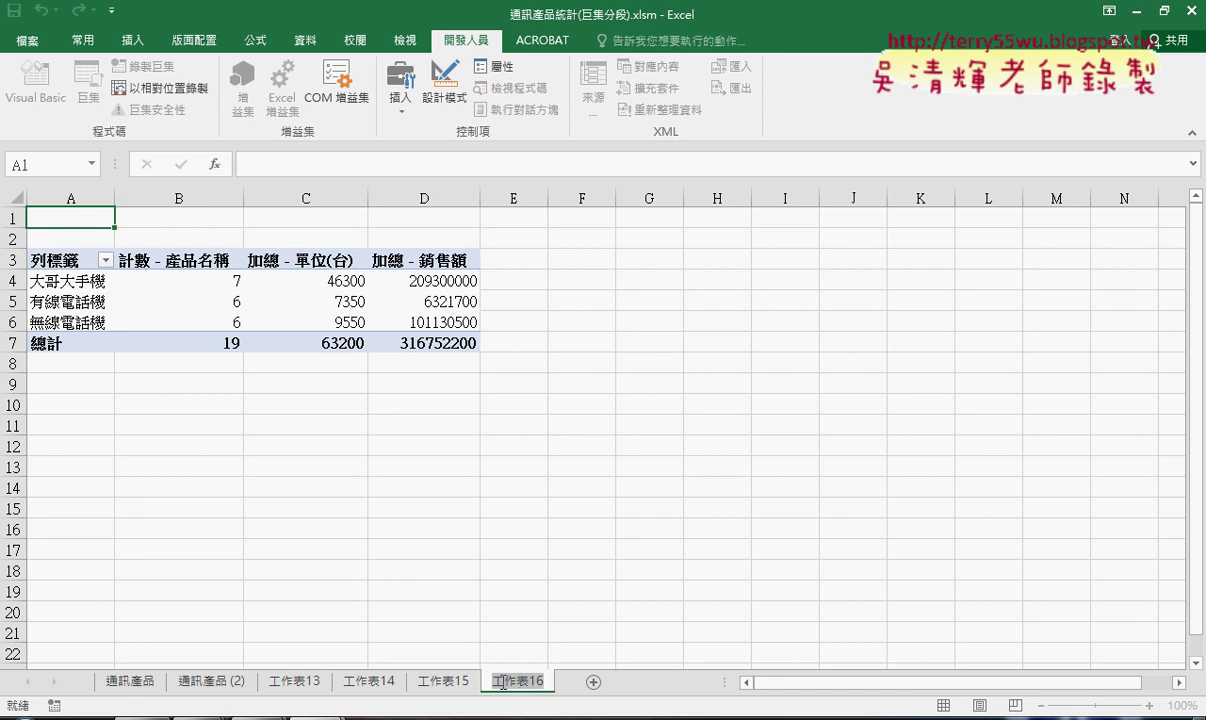
{"action": "left_click", "coordinate": [544, 679]}
{"action": "key", "text": "Return"}
{"action": "left_click", "coordinate": [302, 681], "text": "shift"}
{"action": "right_click", "coordinate": [314, 683]}
{"action": "left_click", "coordinate": [393, 463]}
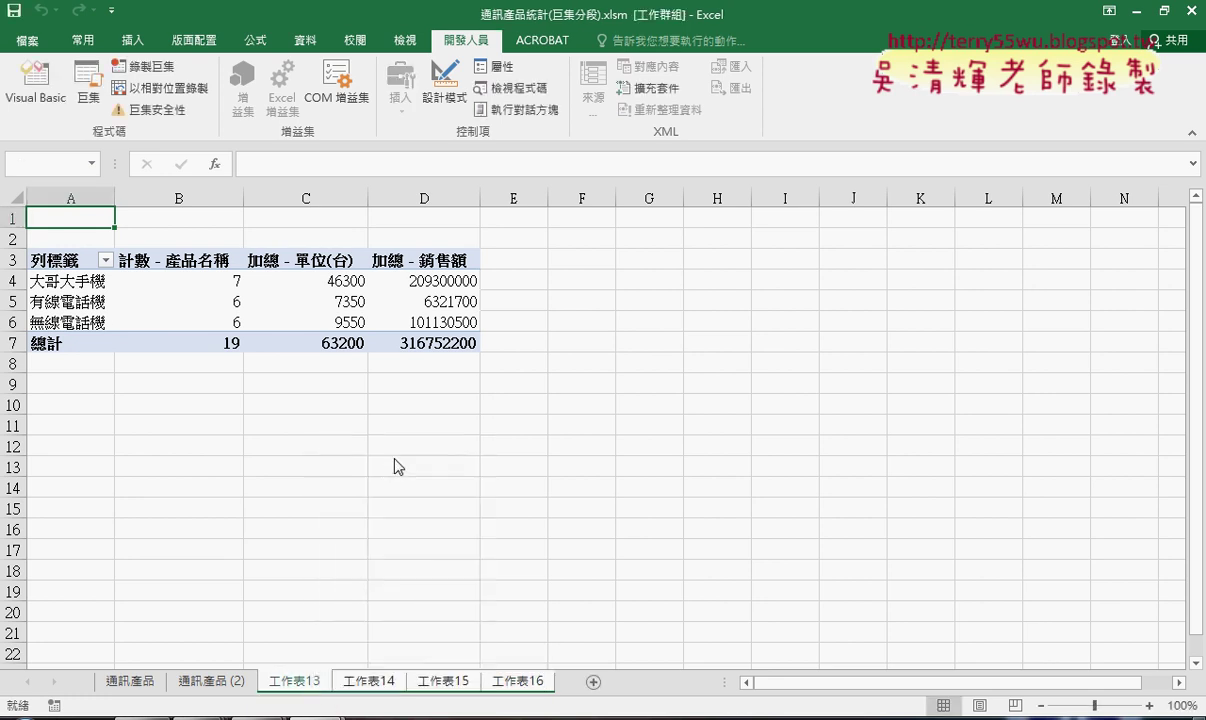
{"action": "left_click", "coordinate": [563, 418]}
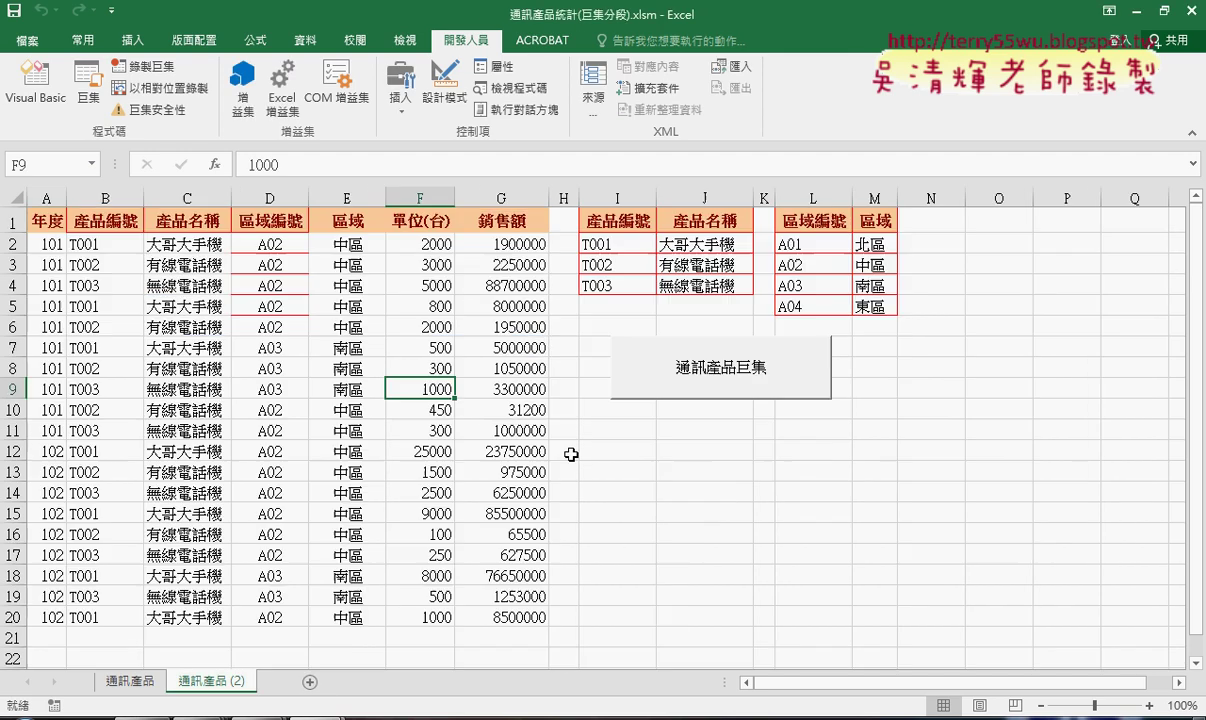
In the VBA editor, delete the recorded comment lines and add the comment '1.新增工作表到最後'.
{"action": "left_click", "coordinate": [35, 82]}
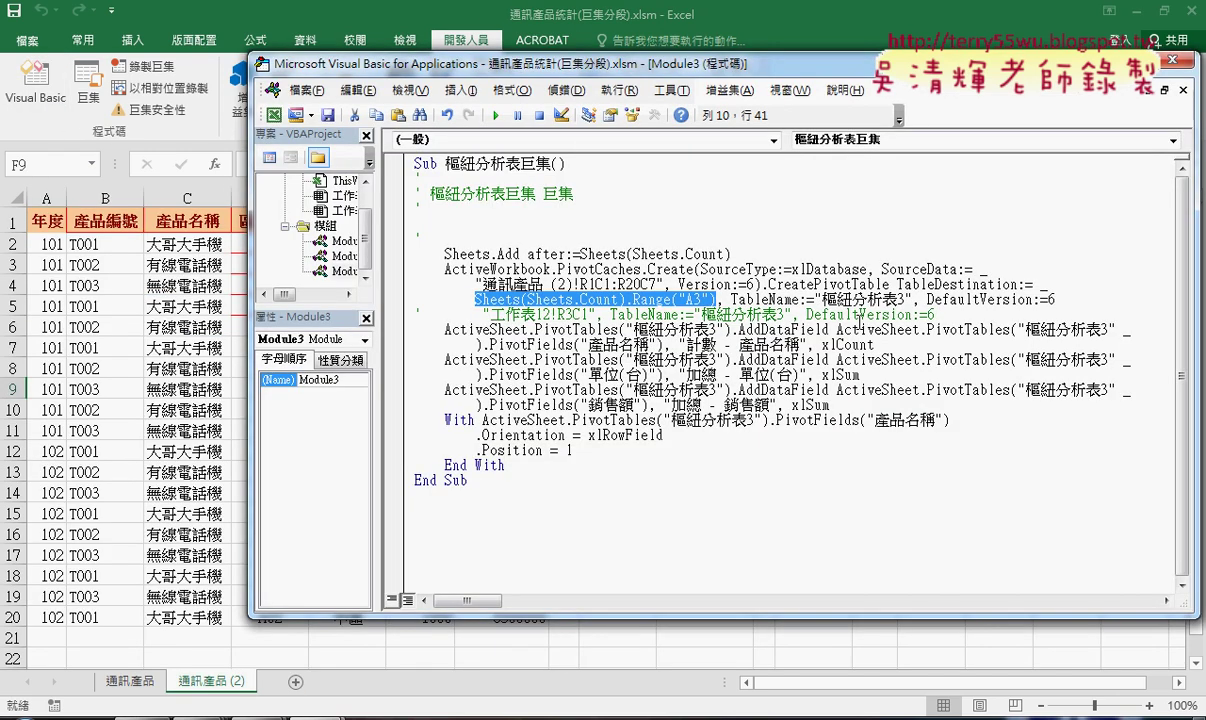
{"action": "left_click", "coordinate": [744, 254]}
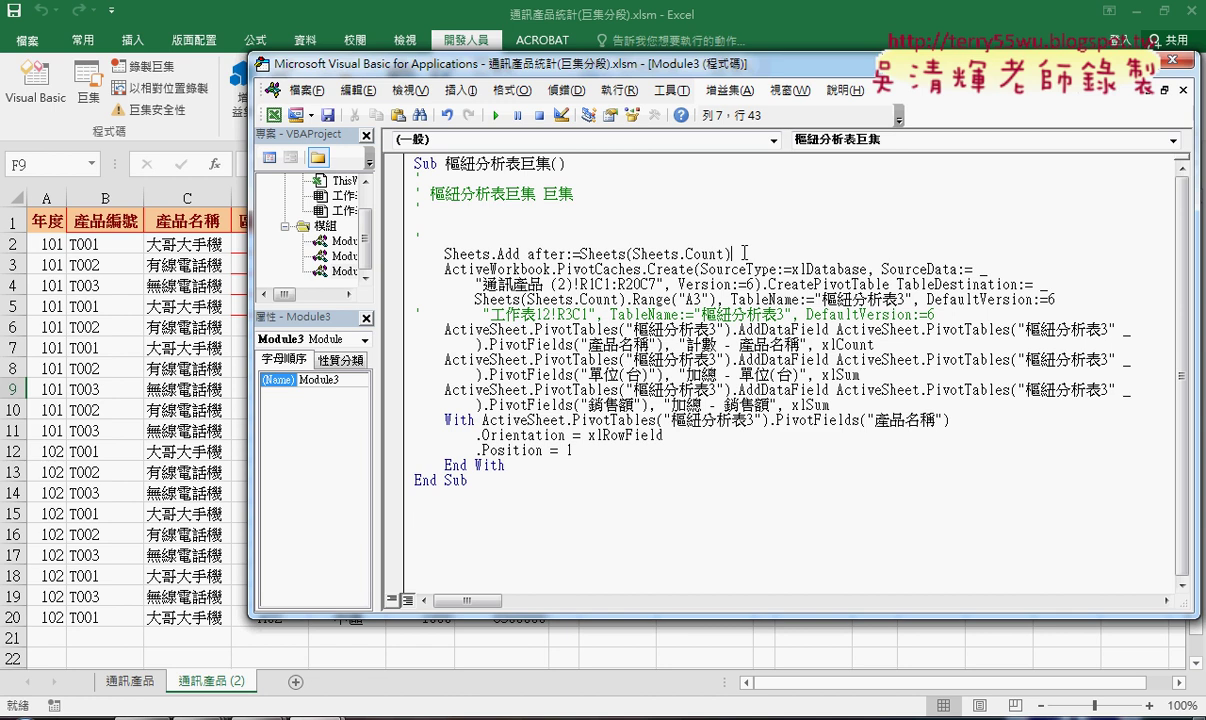
{"action": "left_click_drag", "start_coordinate": [394, 232], "coordinate": [406, 190]}
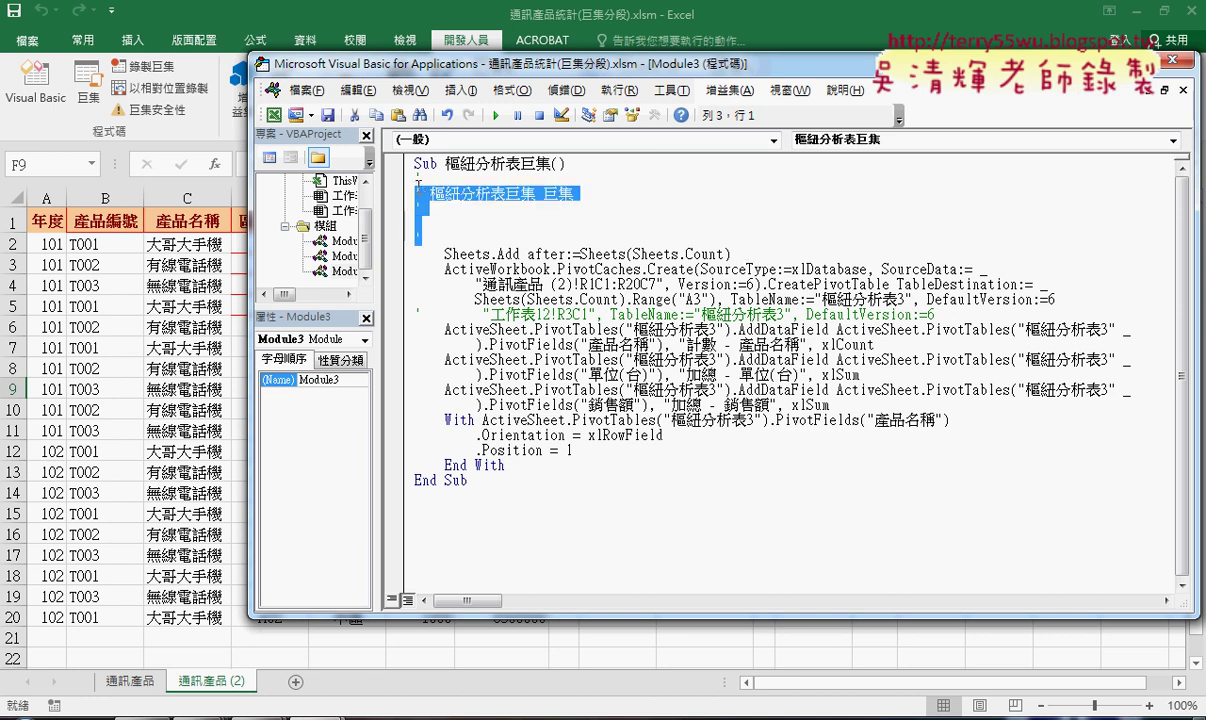
{"action": "key", "text": "Delete"}
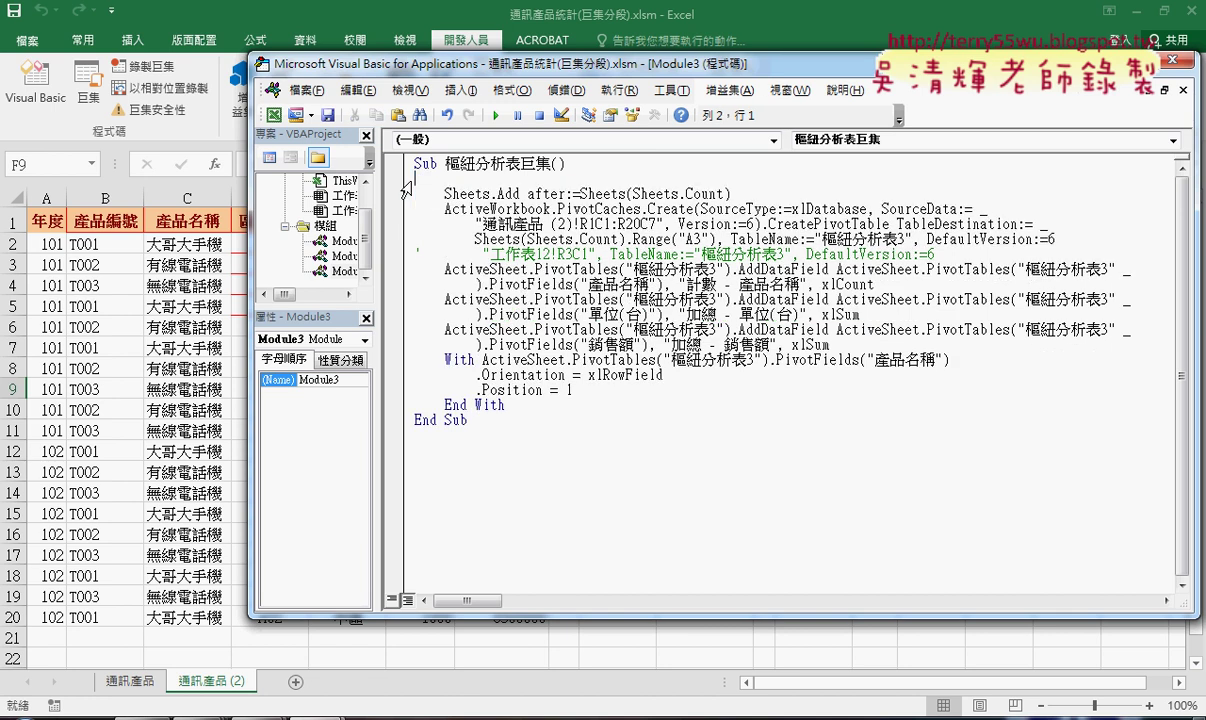
{"action": "key", "text": "Tab"}
{"action": "type", "text": "'"}
{"action": "type", "text": "1."}
{"action": "type", "text": "新增"}
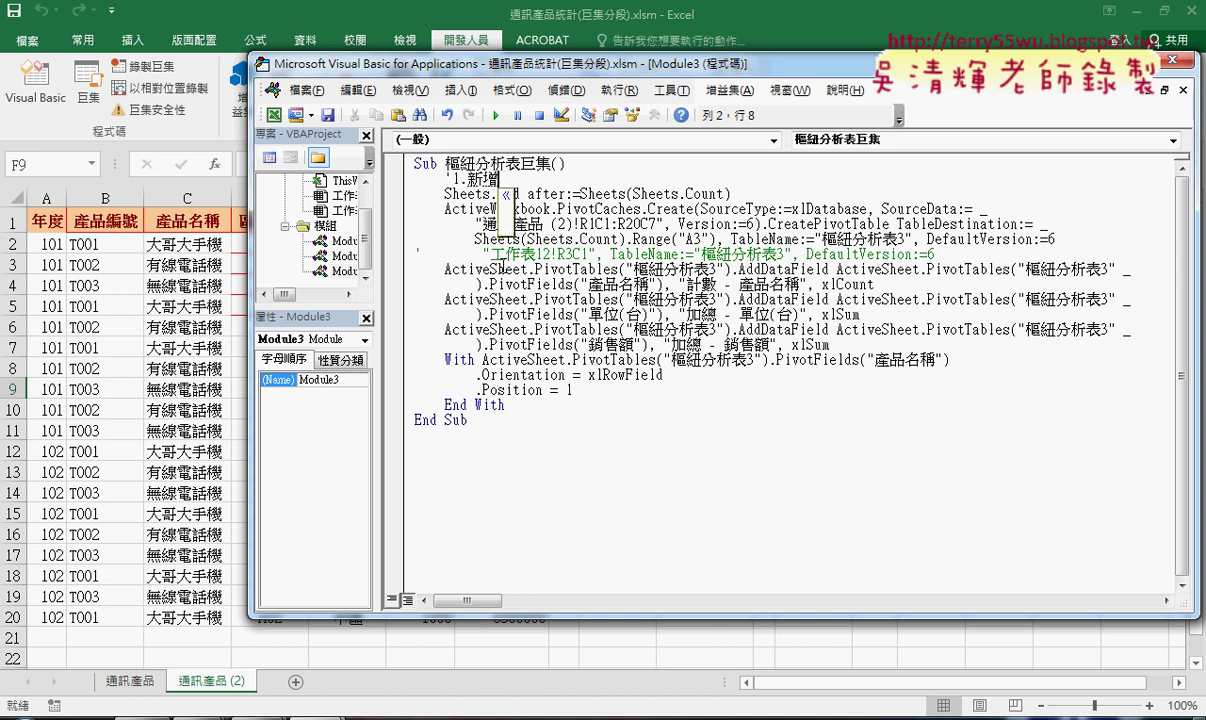
{"action": "type", "text": "公"}
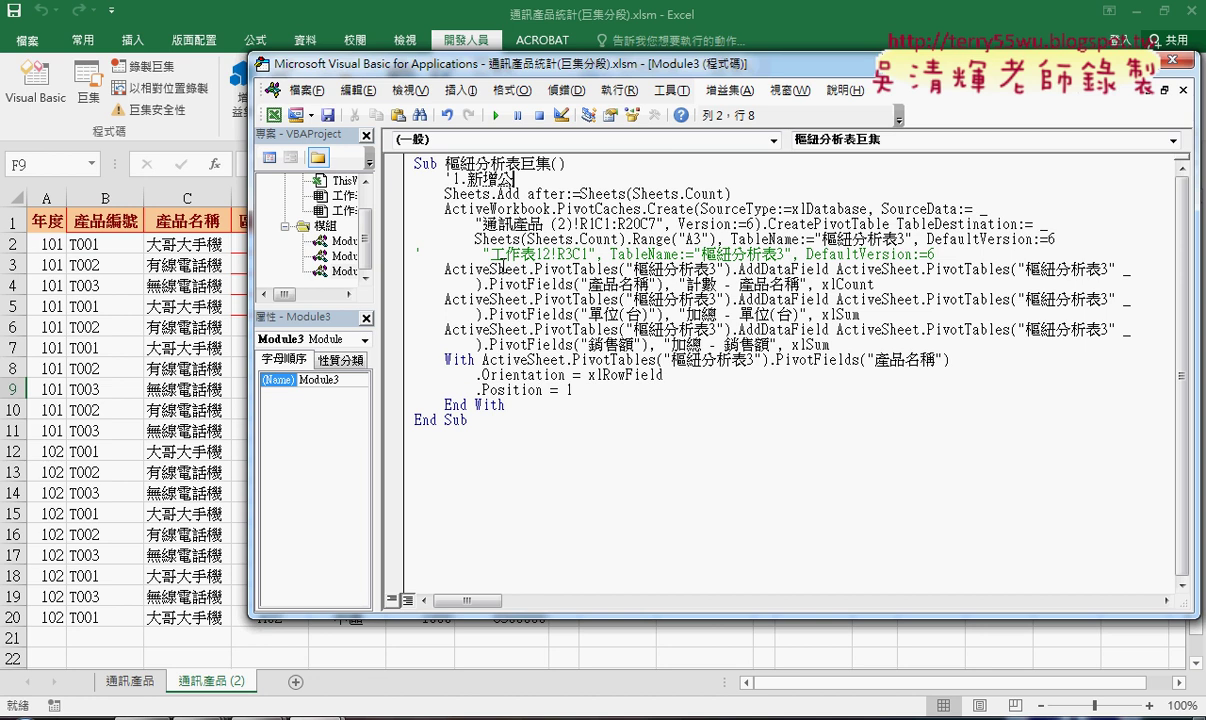
{"action": "type", "text": "yji"}
{"action": "type", "text": "作表到最後"}
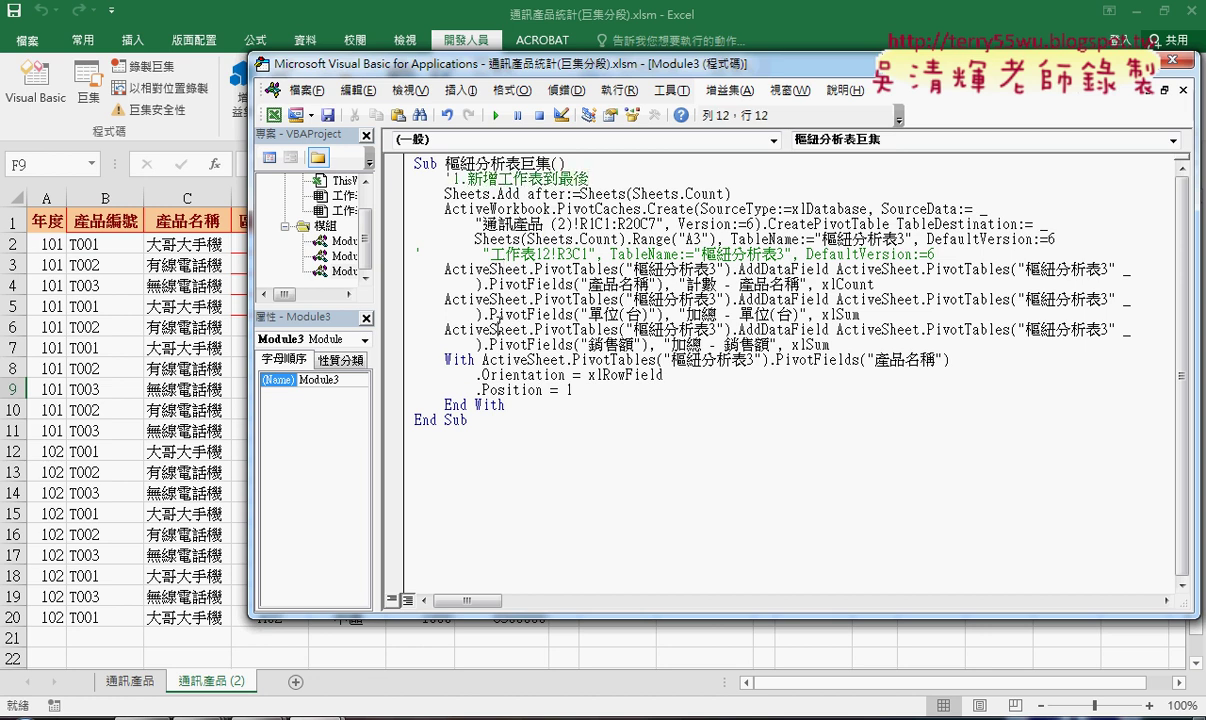
Add comment '2. after Sheets.Add and '3. after the DefaultVersion:=6 line.
{"action": "left_click", "coordinate": [746, 192]}
{"action": "key", "text": "Return"}
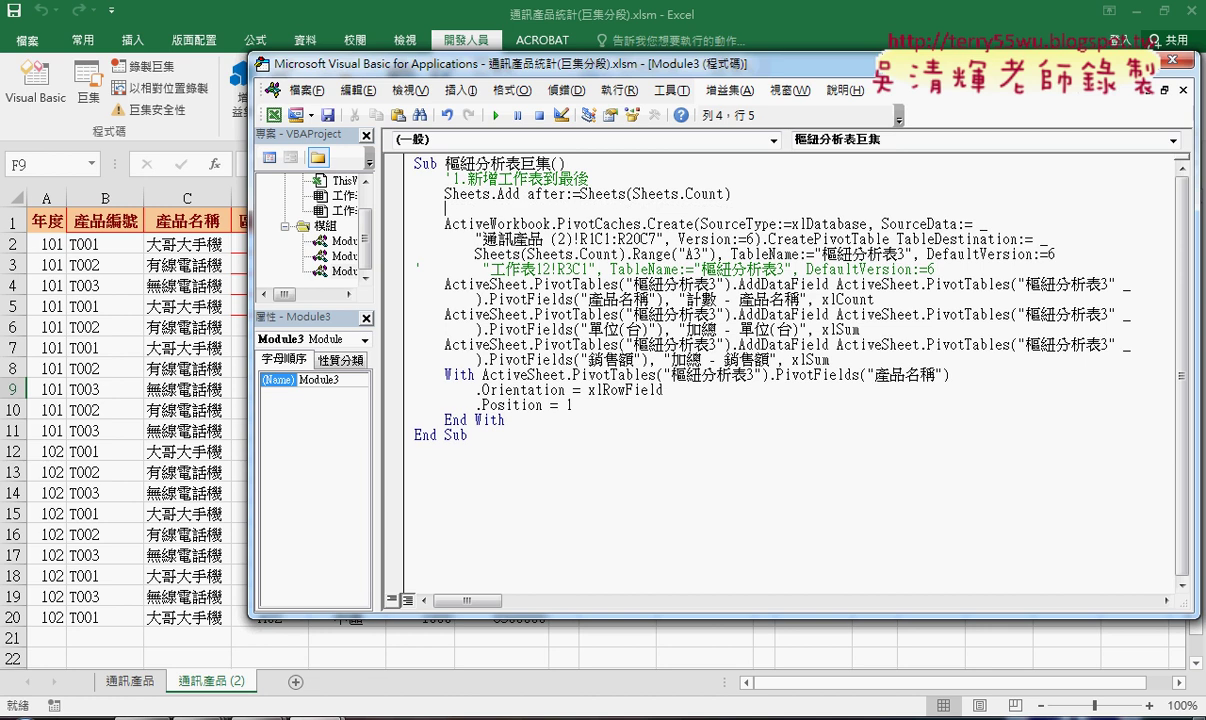
{"action": "type", "text": "'2"}
{"action": "type", "text": "."}
{"action": "key", "text": "Down"}
{"action": "key", "text": "Down"}
{"action": "key", "text": "Down"}
{"action": "key", "text": "Down"}
{"action": "key", "text": "End"}
{"action": "key", "text": "Return"}
{"action": "key", "text": "Tab"}
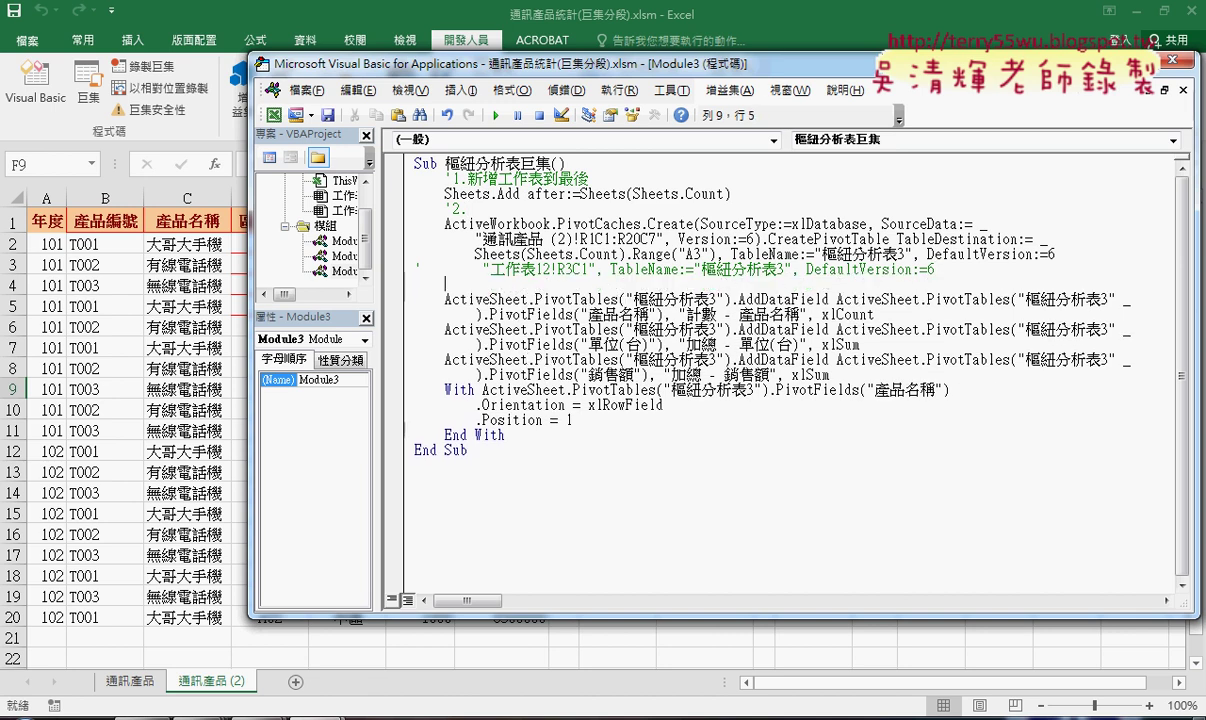
{"action": "type", "text": "'"}
{"action": "type", "text": "3."}
Add comment '4. after the count, quantity and sales data-field statements.
{"action": "mouse_move", "coordinate": [829, 314]}
{"action": "left_mouse_down"}
{"action": "mouse_move", "coordinate": [875, 314]}
{"action": "mouse_move", "coordinate": [395, 299]}
{"action": "left_mouse_up"}
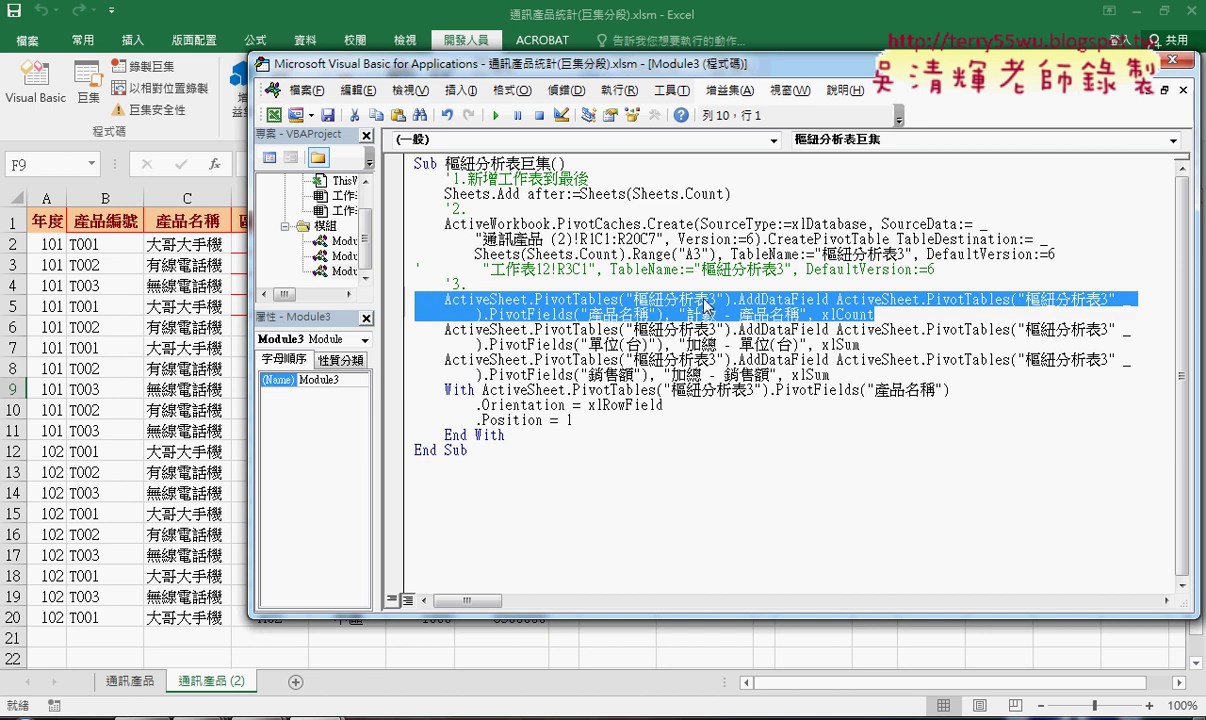
{"action": "left_click_drag", "start_coordinate": [858, 344], "coordinate": [597, 329]}
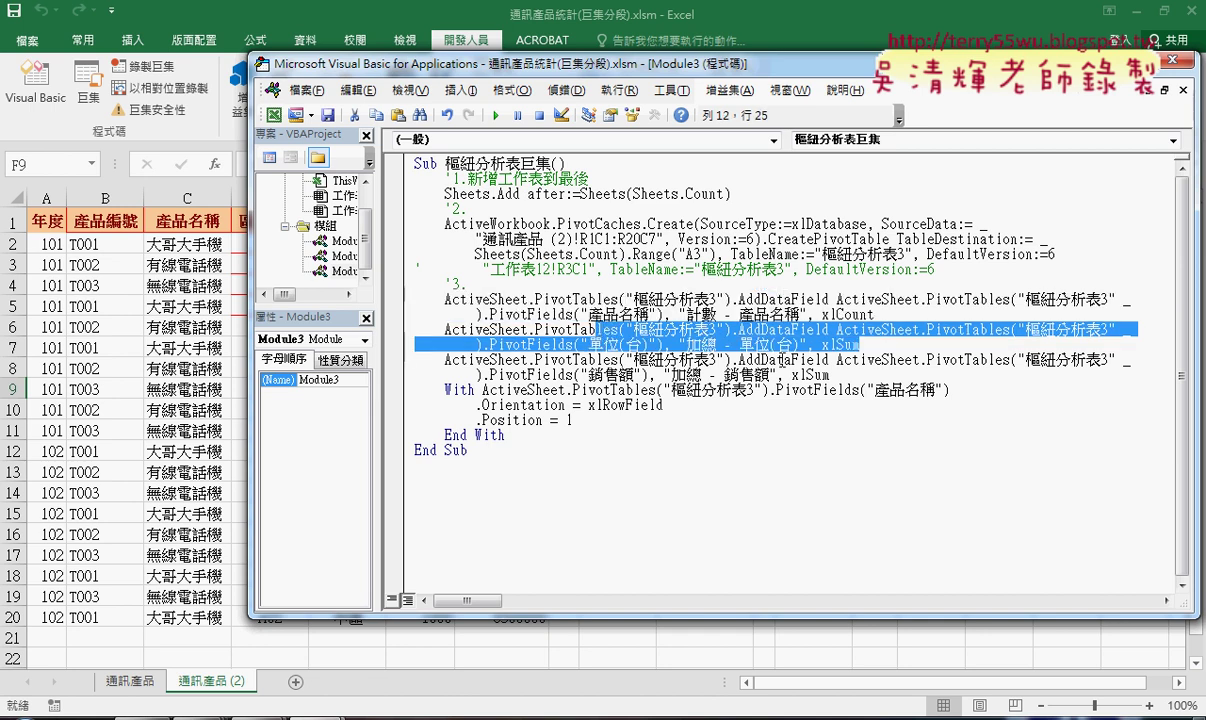
{"action": "left_click_drag", "start_coordinate": [830, 374], "coordinate": [414, 329]}
{"action": "left_click", "coordinate": [849, 377]}
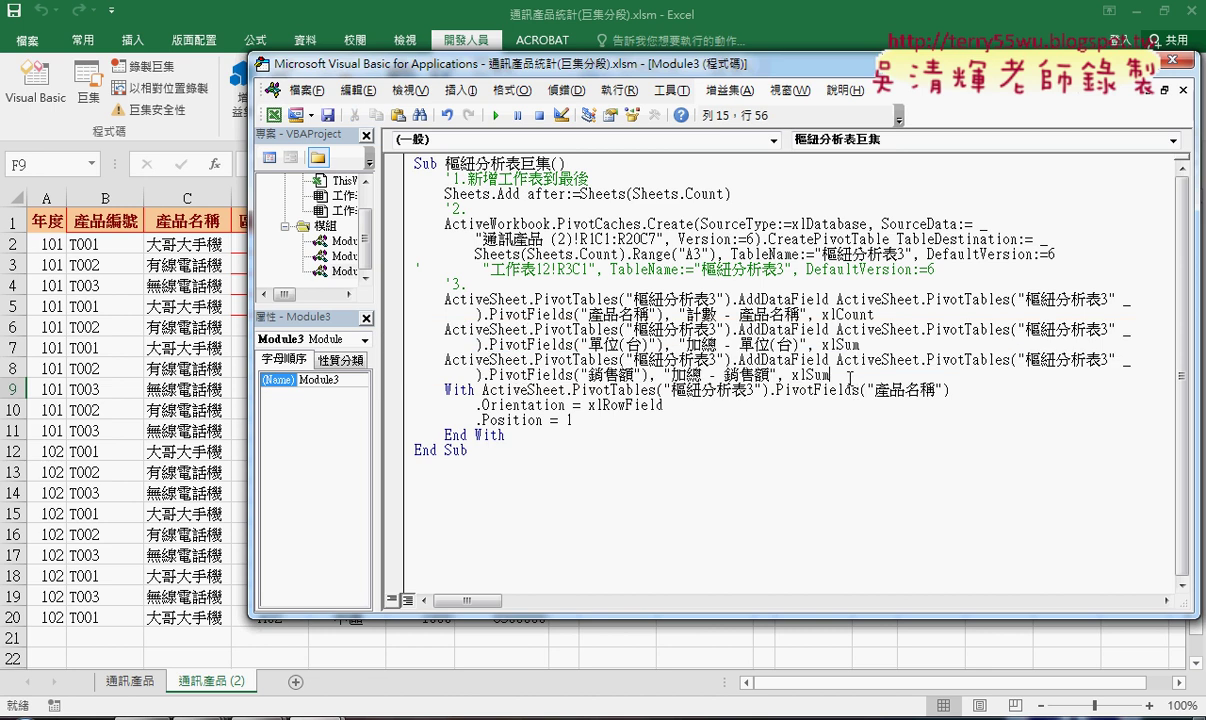
{"action": "key", "text": "Return"}
{"action": "key", "text": "BackSpace"}
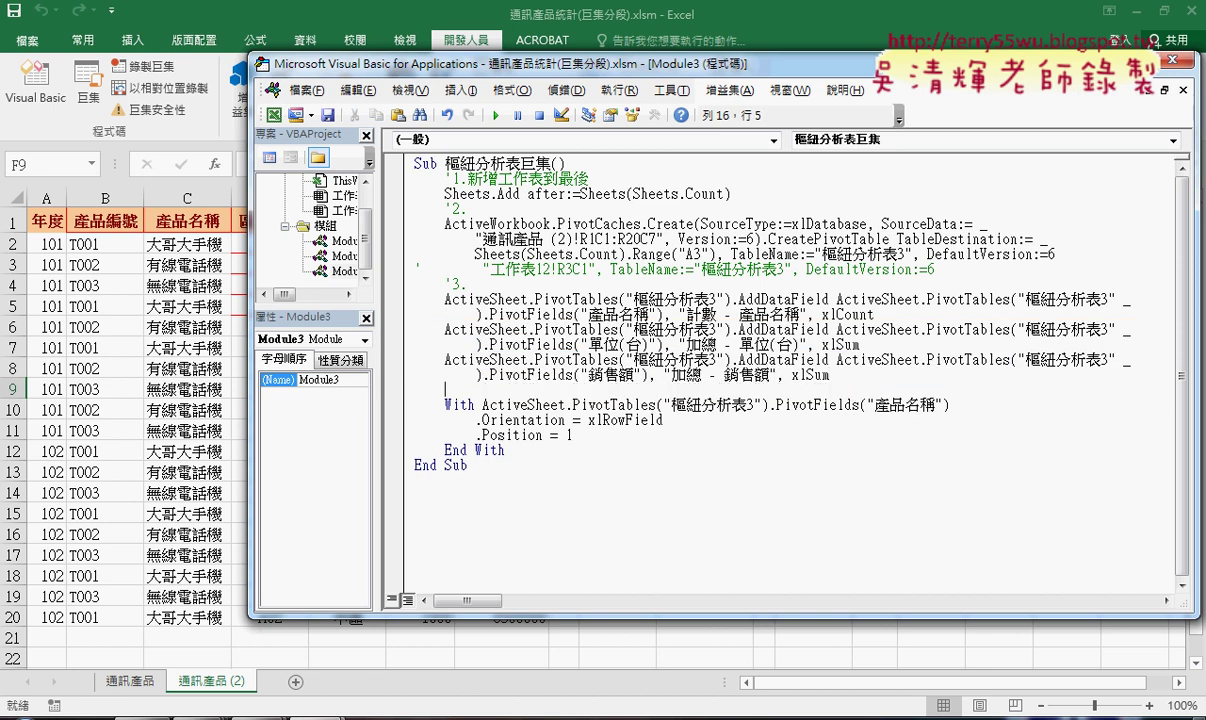
{"action": "type", "text": "'"}
{"action": "type", "text": "4."}
Review the numbered comments and insert a blank line after the add-sheet line.
{"action": "left_click", "coordinate": [469, 404]}
{"action": "left_click", "coordinate": [468, 210]}
{"action": "left_click", "coordinate": [468, 284]}
{"action": "left_click", "coordinate": [749, 196]}
{"action": "key", "text": "Return"}
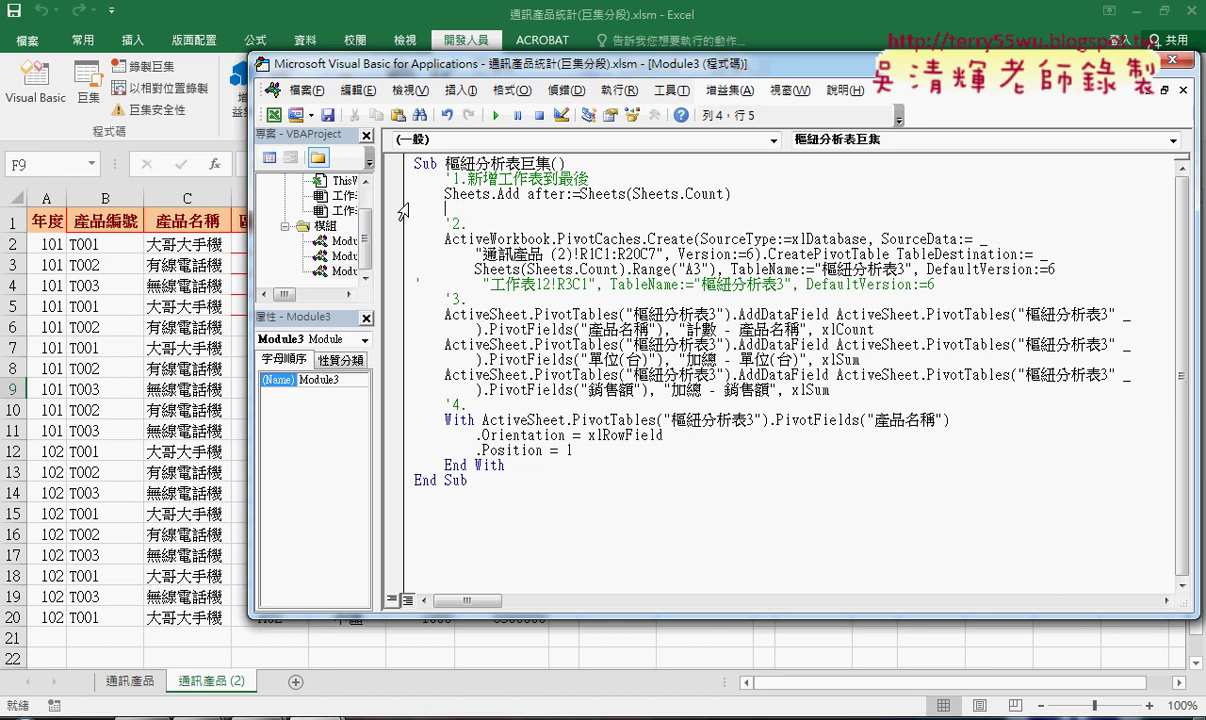
Step through the macro with F8 so Sheets.Add creates sheet 工作表17, marking its tab.
{"action": "key", "text": "F8"}
{"action": "key", "text": "F8"}
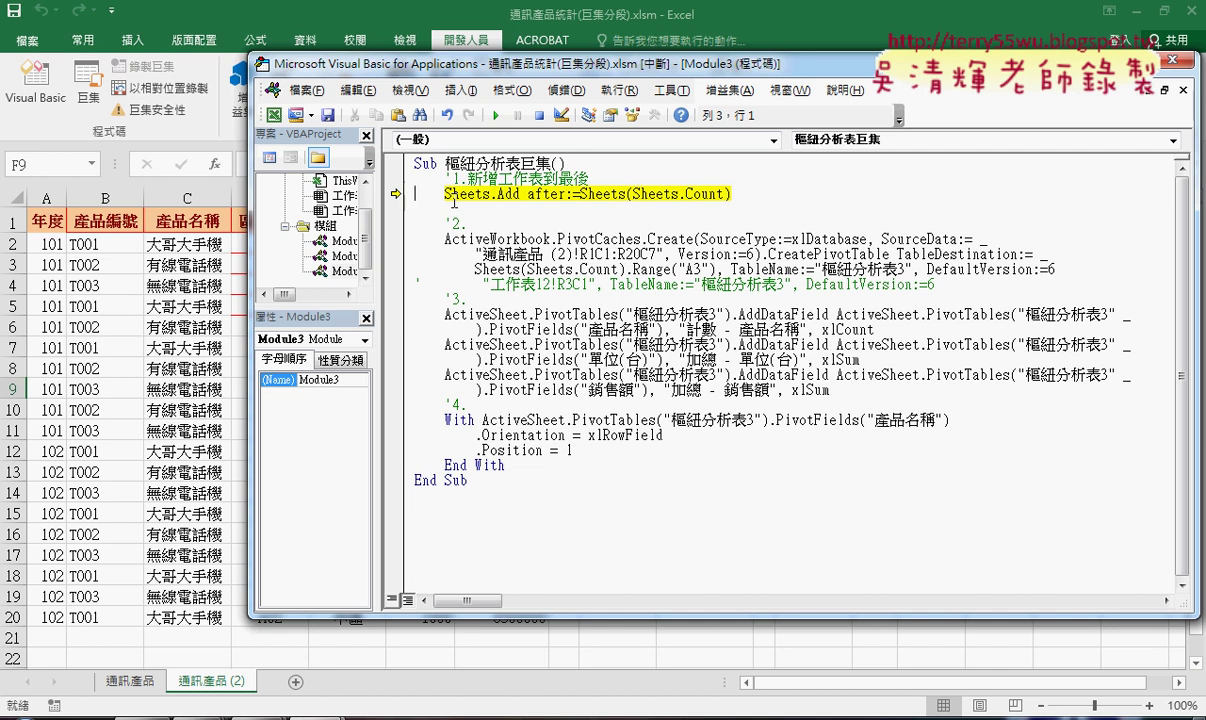
{"action": "key", "text": "F8"}
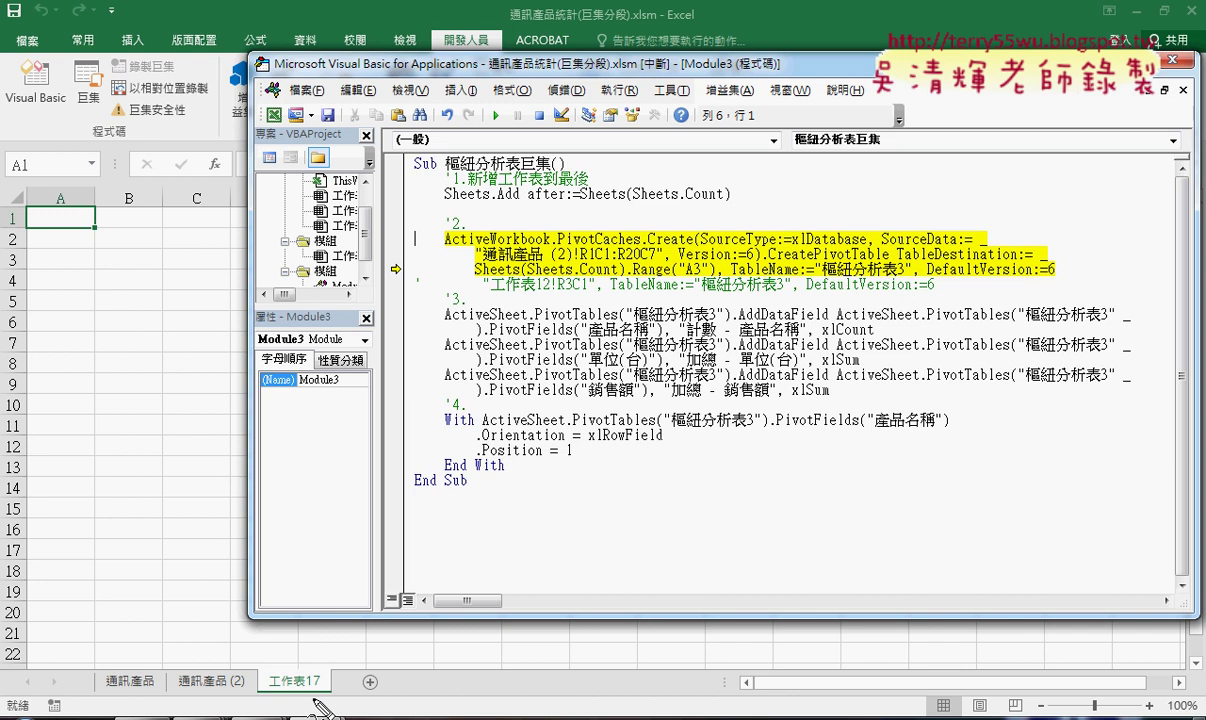
{"action": "left_click_drag", "start_coordinate": [318, 692], "coordinate": [325, 708]}
{"action": "left_click_drag", "start_coordinate": [325, 497], "coordinate": [293, 672]}
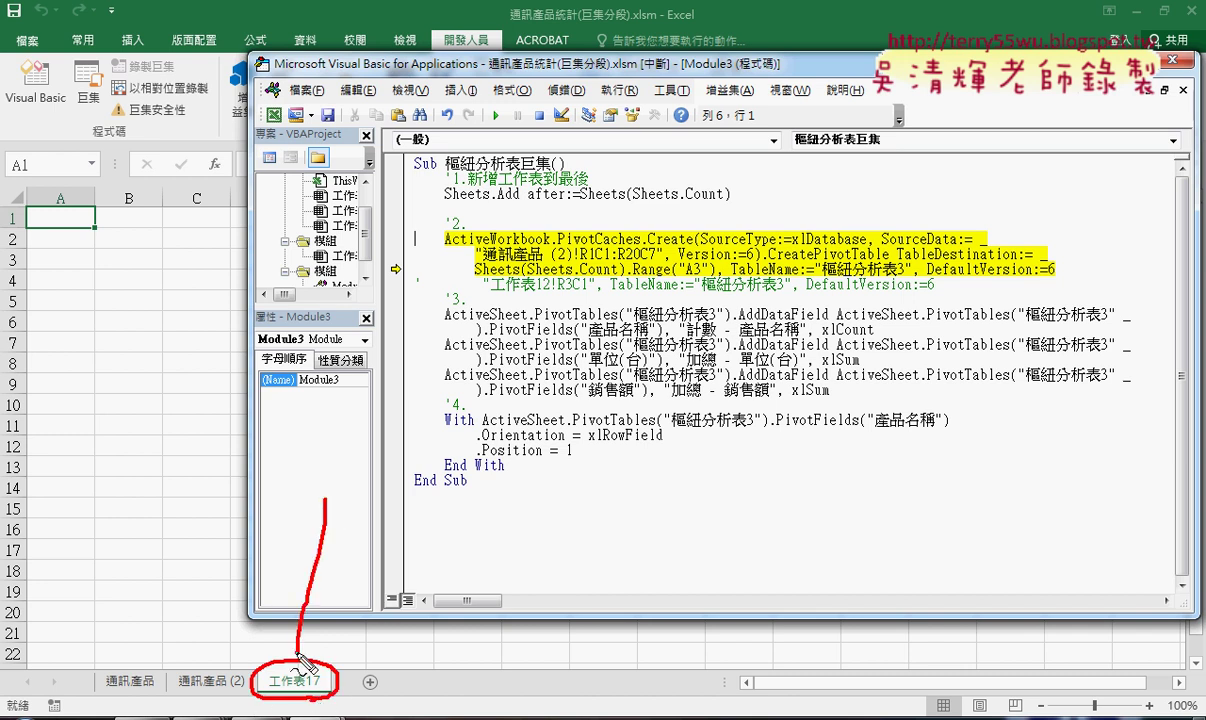
{"action": "left_click_drag", "start_coordinate": [283, 612], "coordinate": [311, 612]}
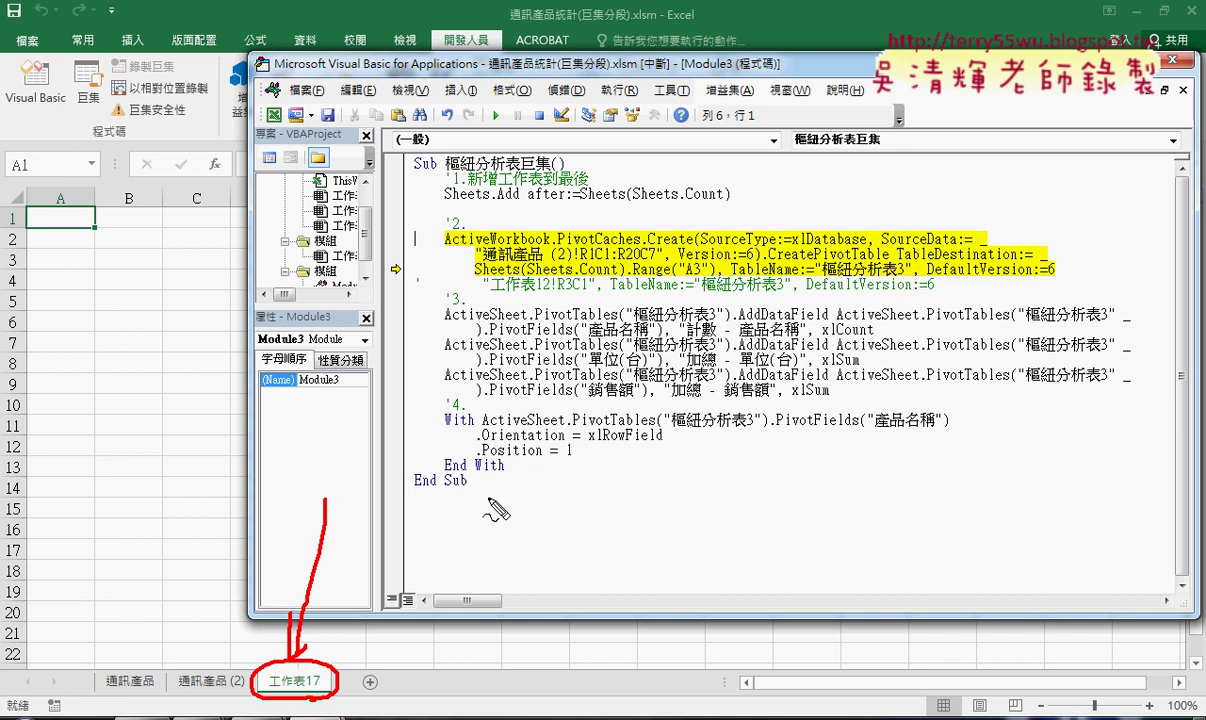
{"action": "key", "text": "Escape"}
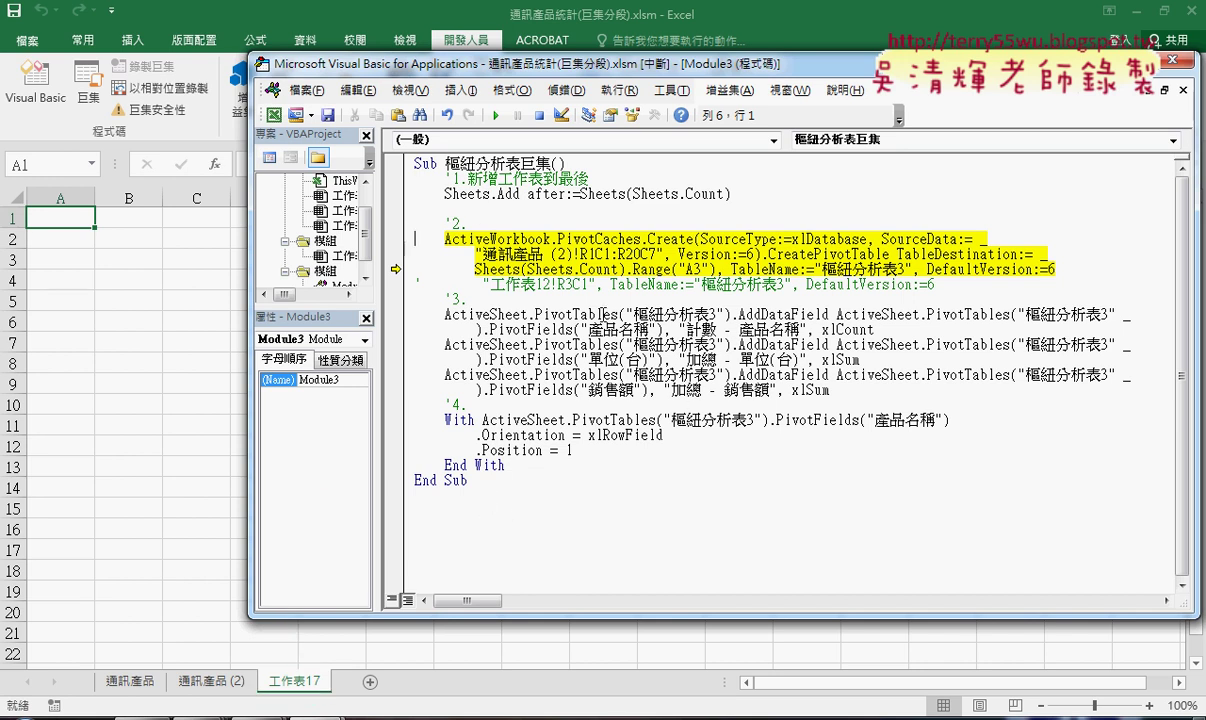
Add the line Sheets(Sheets.Count).name="樞紐分析表(產品名稱)" and make it the next statement.
{"action": "left_click", "coordinate": [448, 210]}
{"action": "mouse_move", "coordinate": [605, 199]}
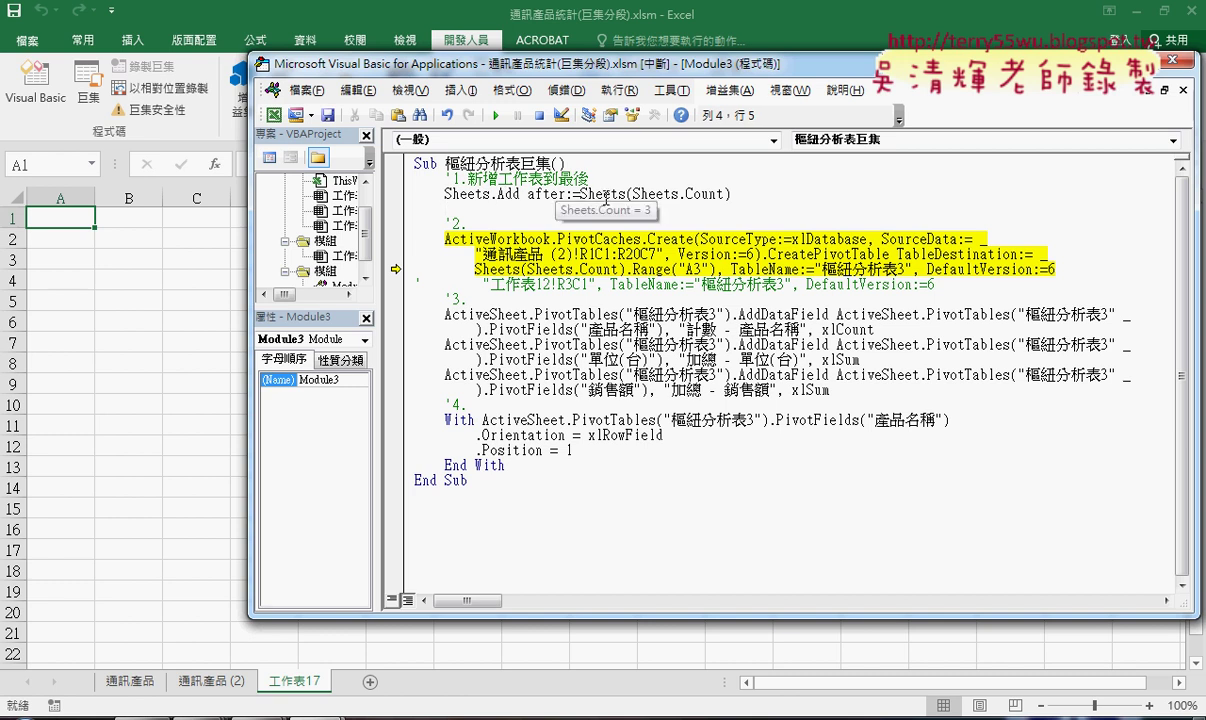
{"action": "left_click_drag", "start_coordinate": [581, 194], "coordinate": [733, 196]}
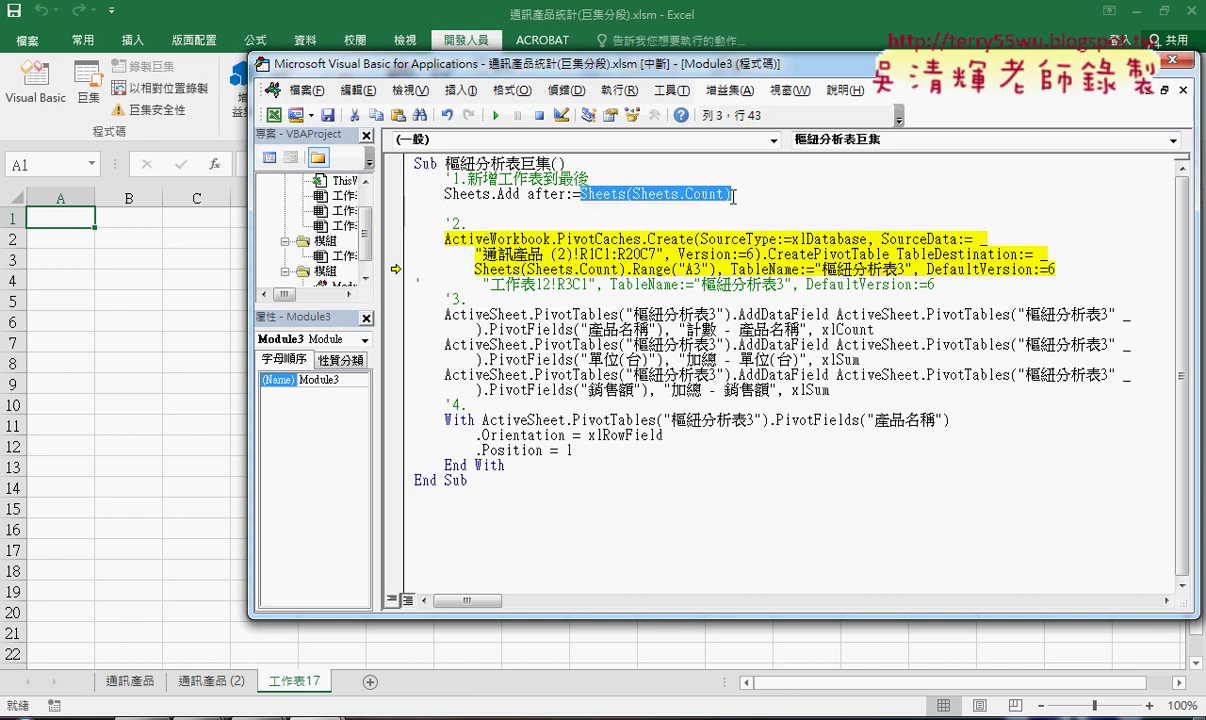
{"action": "left_click_drag", "start_coordinate": [606, 194], "coordinate": [574, 216]}
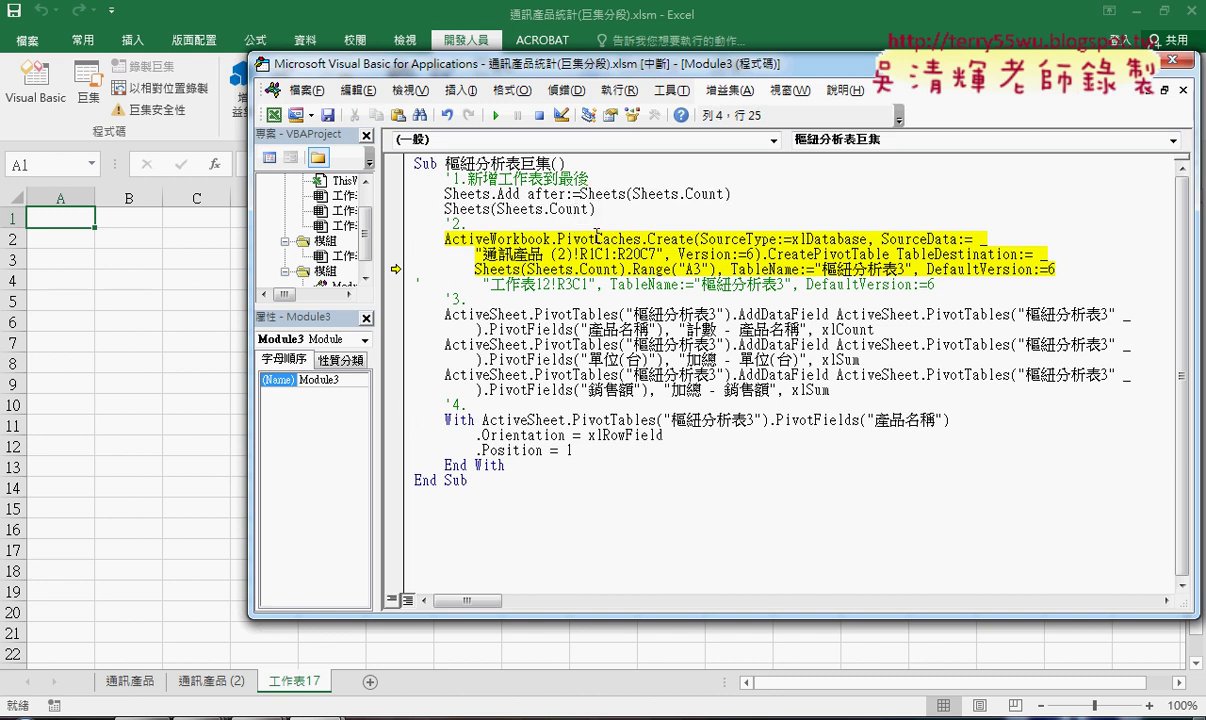
{"action": "type", "text": ".na"}
{"action": "type", "text": "me"}
{"action": "type", "text": "="}
{"action": "type", "text": "\"\""}
{"action": "type", "text": "書"}
{"action": "type", "text": "紐"}
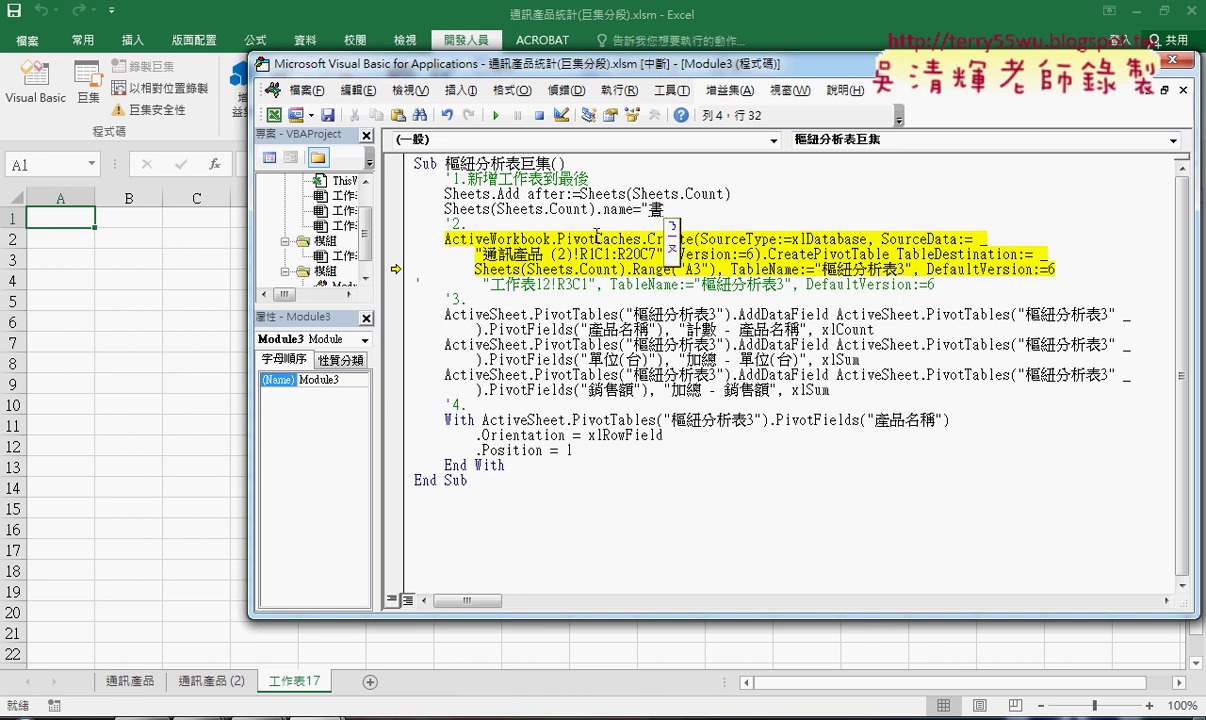
{"action": "type", "text": "分析表"}
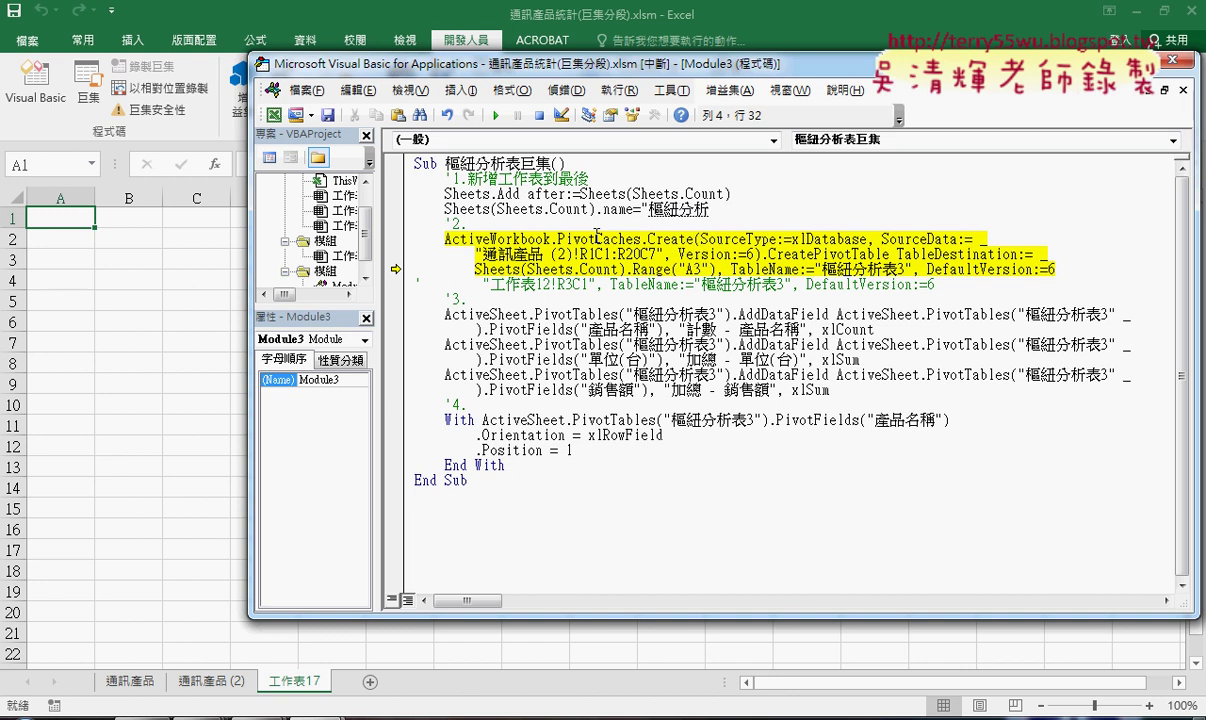
{"action": "key", "text": "Return"}
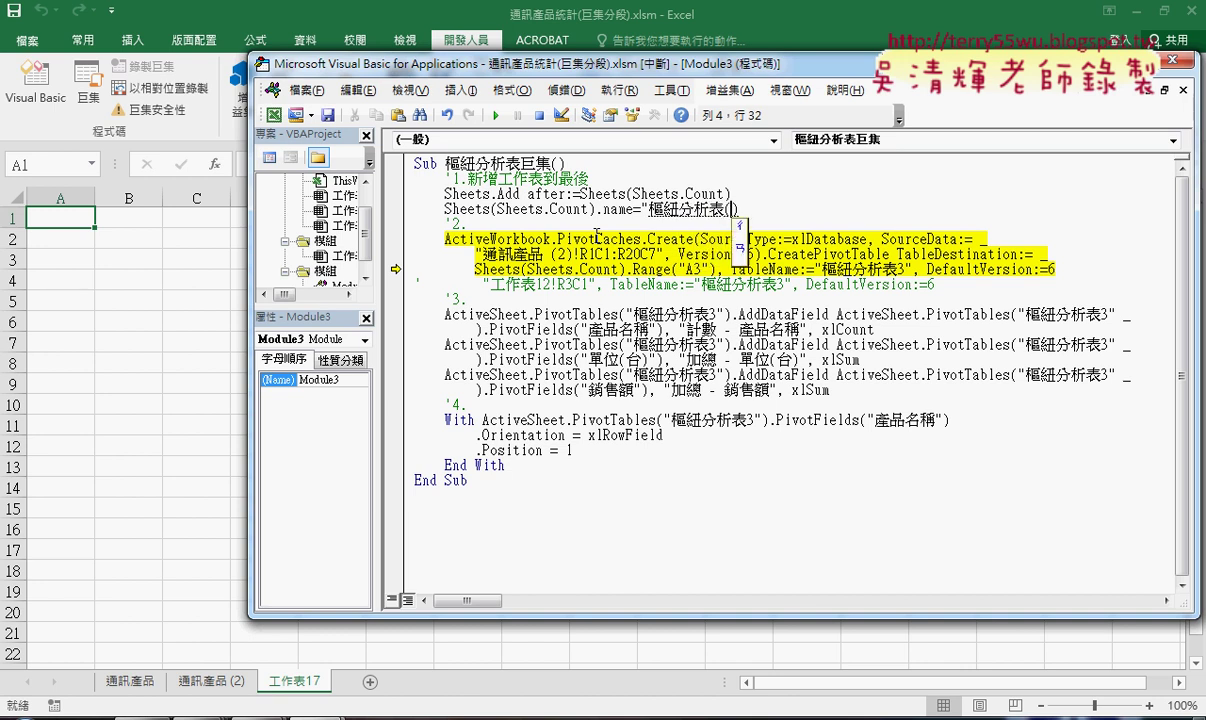
{"action": "type", "text": "產品名"}
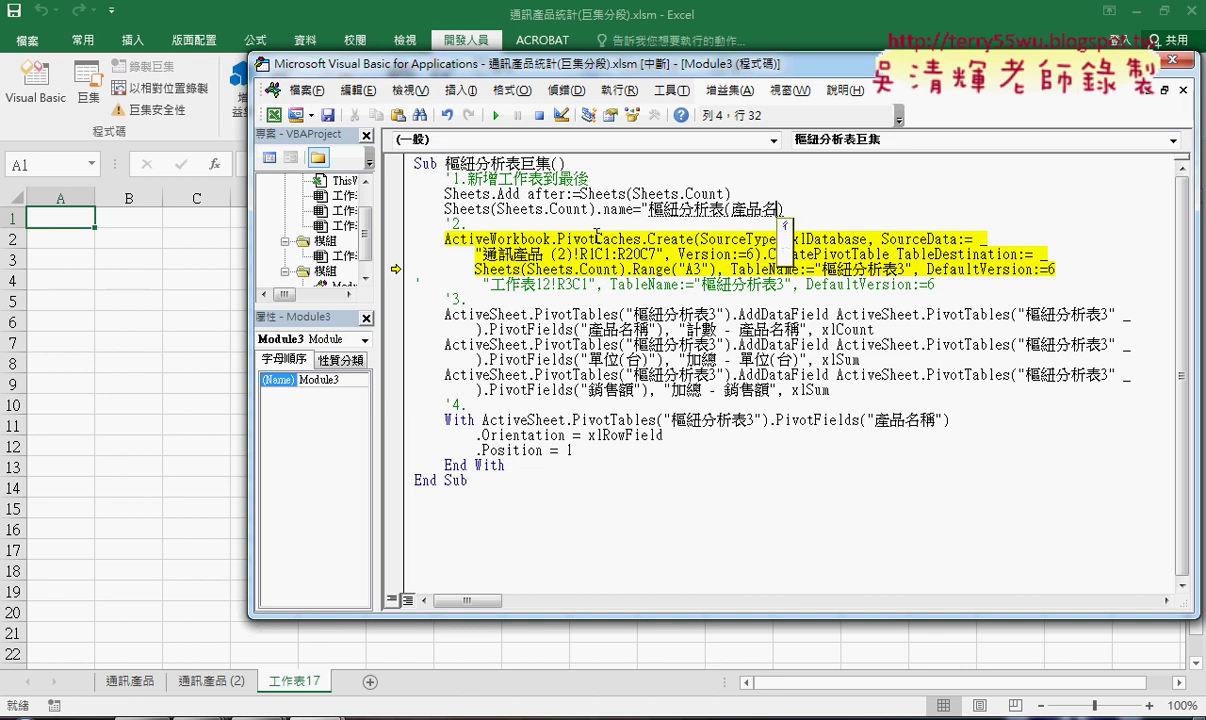
{"action": "type", "text": "稱"}
{"action": "key", "text": "Return"}
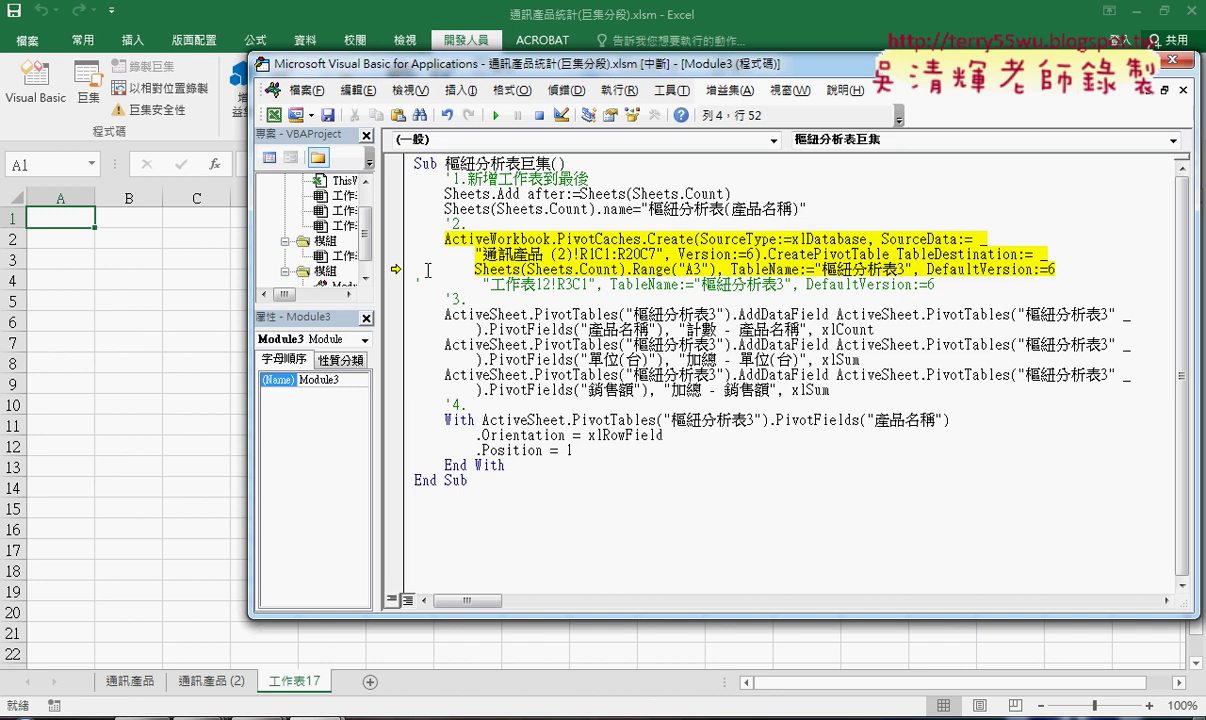
{"action": "left_click_drag", "start_coordinate": [396, 269], "coordinate": [397, 209]}
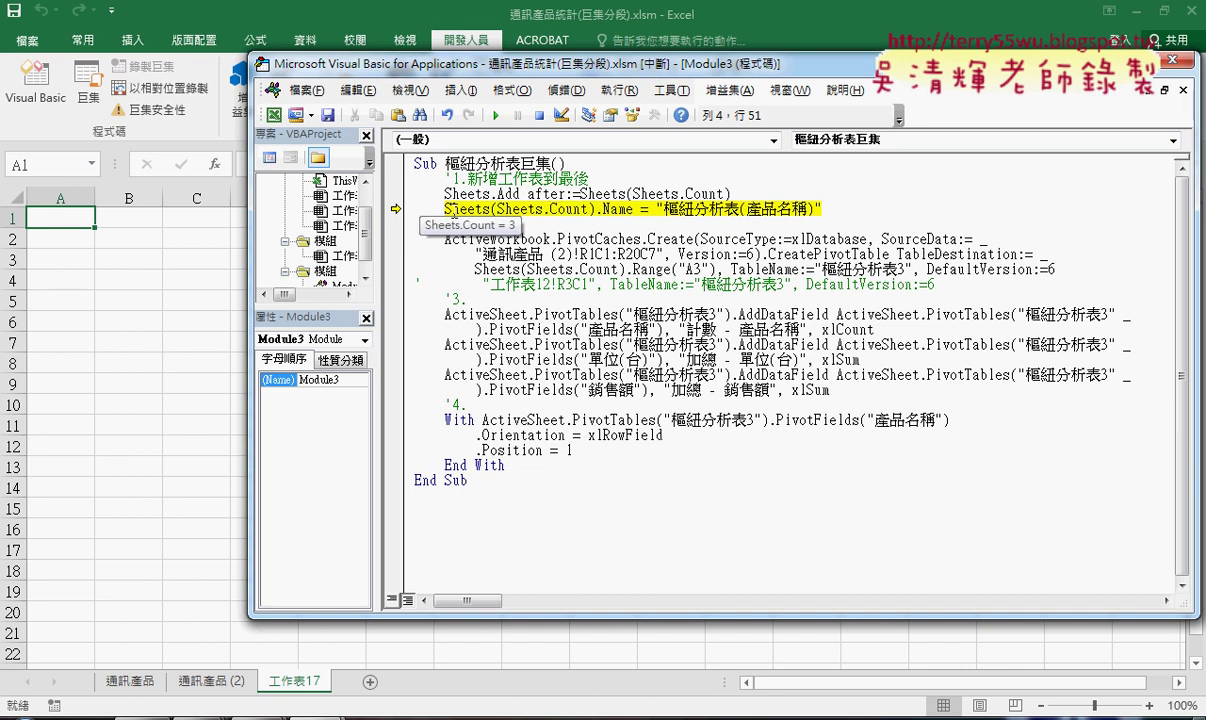
Execute the rename line so the last sheet becomes 樞紐分析表(產品名稱).
{"action": "left_click_drag", "start_coordinate": [445, 209], "coordinate": [593, 209]}
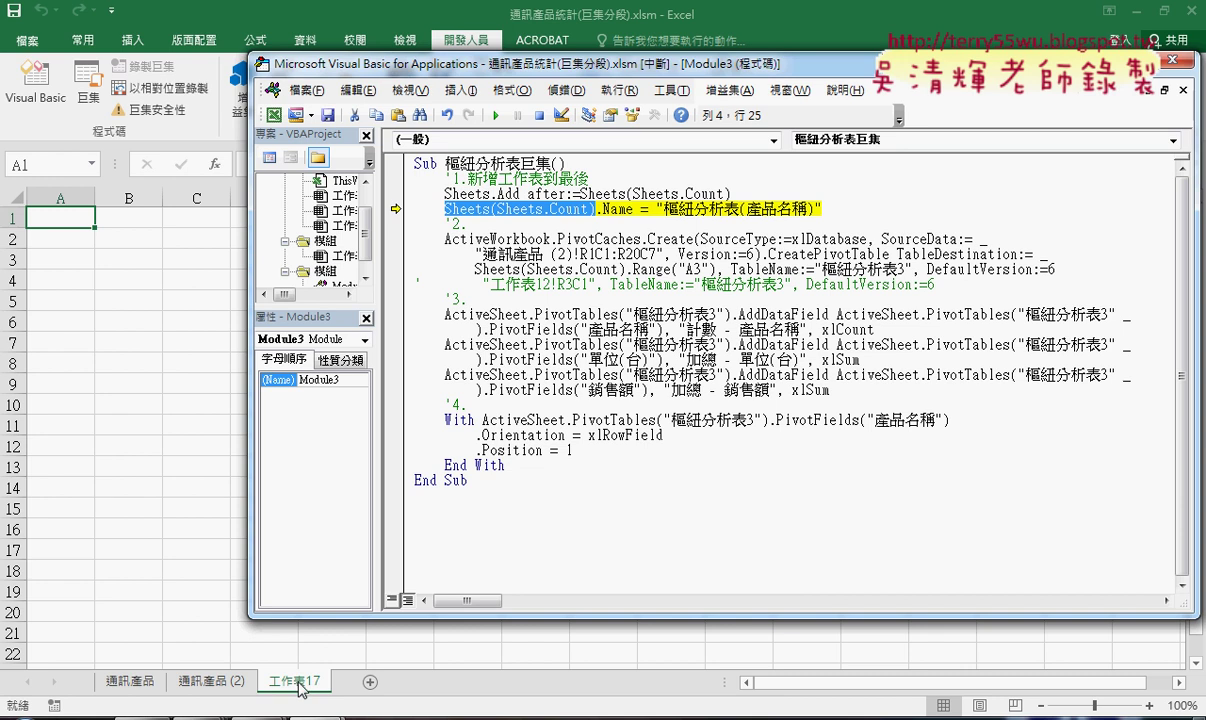
{"action": "left_click_drag", "start_coordinate": [821, 209], "coordinate": [657, 209]}
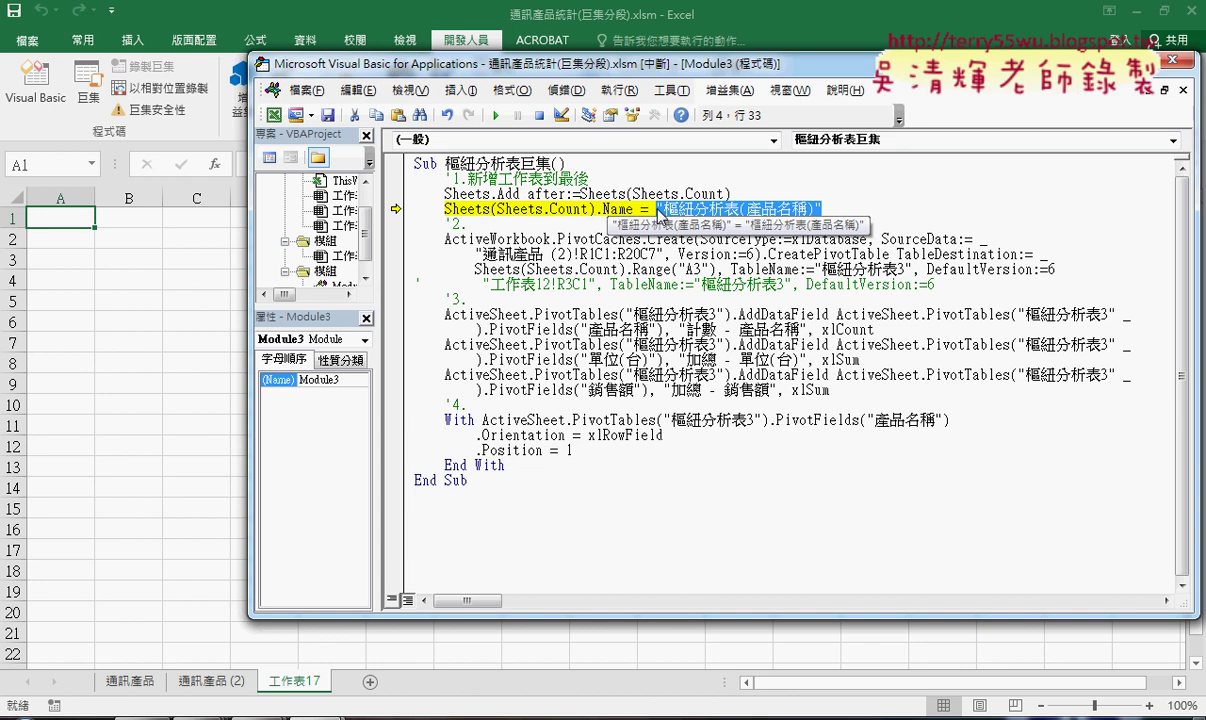
{"action": "key", "text": "F8"}
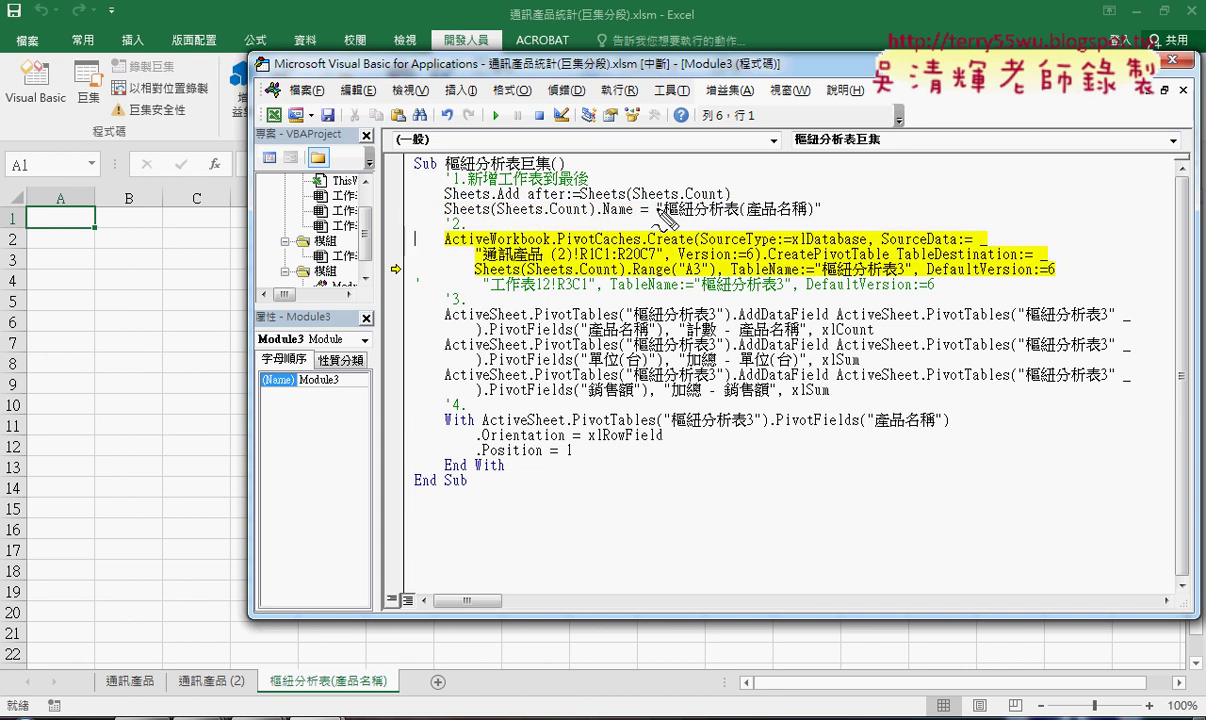
{"action": "left_click_drag", "start_coordinate": [445, 213], "coordinate": [814, 224]}
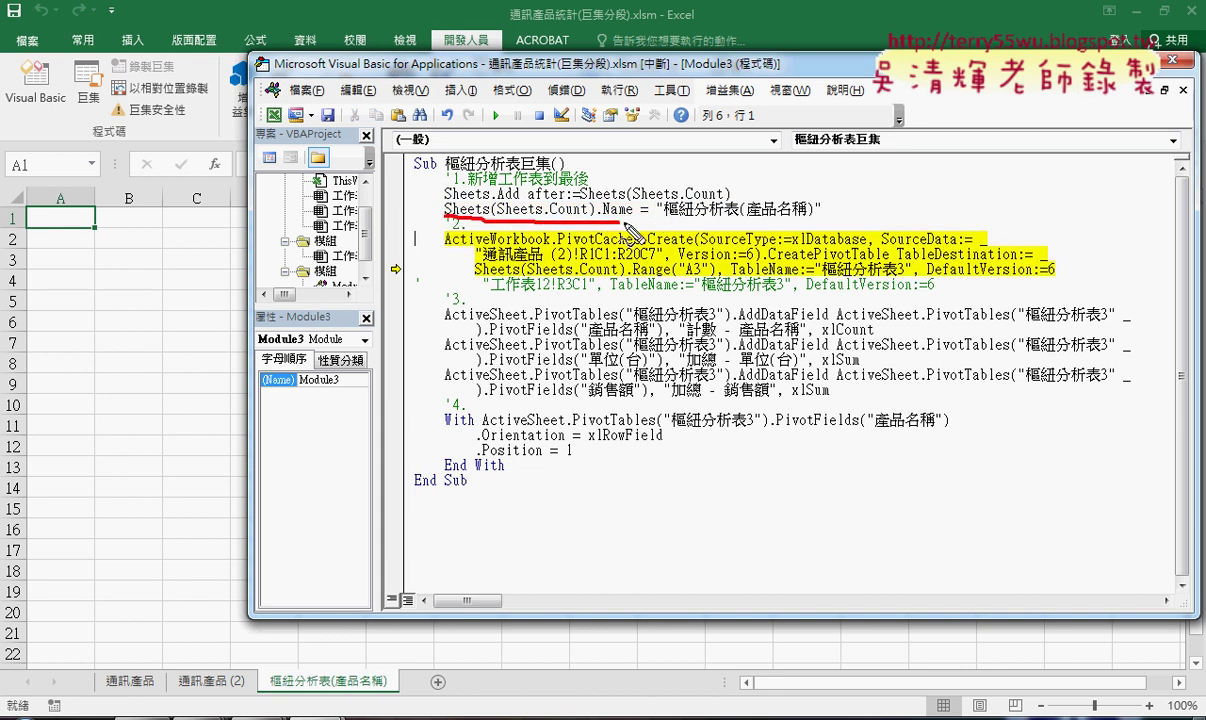
{"action": "mouse_move", "coordinate": [566, 241]}
{"action": "left_mouse_down"}
{"action": "mouse_move", "coordinate": [360, 668]}
{"action": "mouse_move", "coordinate": [382, 658]}
{"action": "left_mouse_up"}
{"action": "left_click_drag", "start_coordinate": [278, 695], "coordinate": [392, 689]}
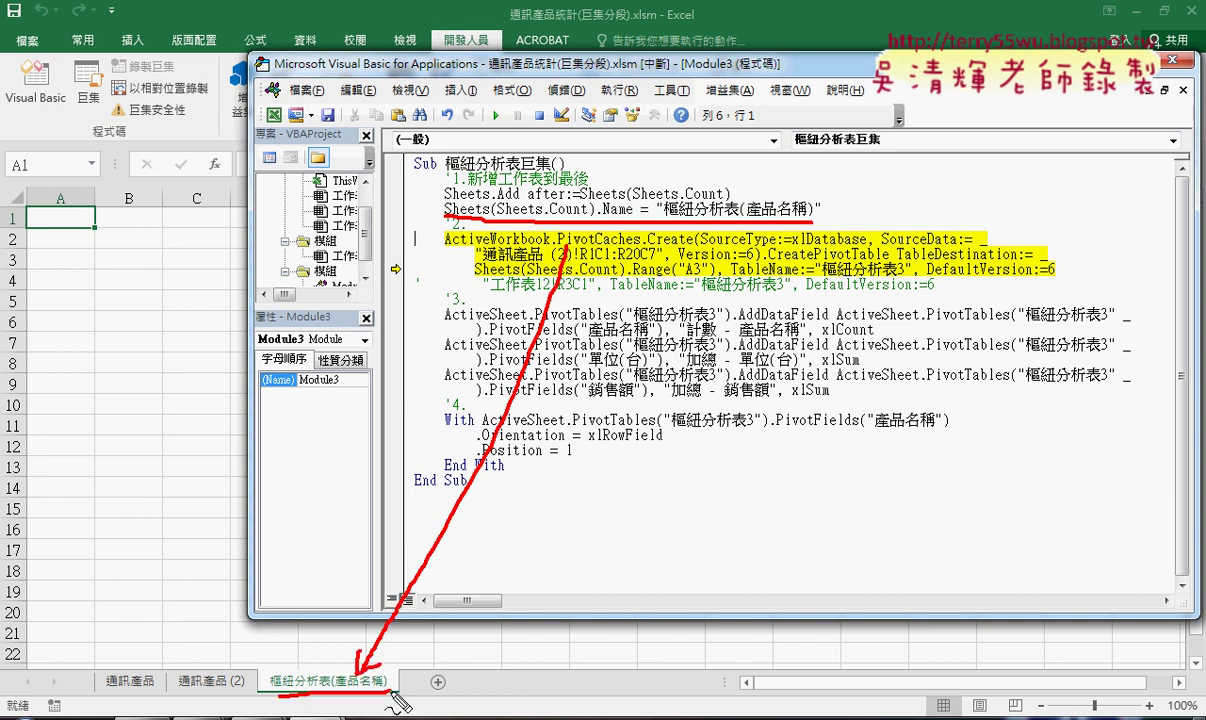
{"action": "key", "text": "Escape"}
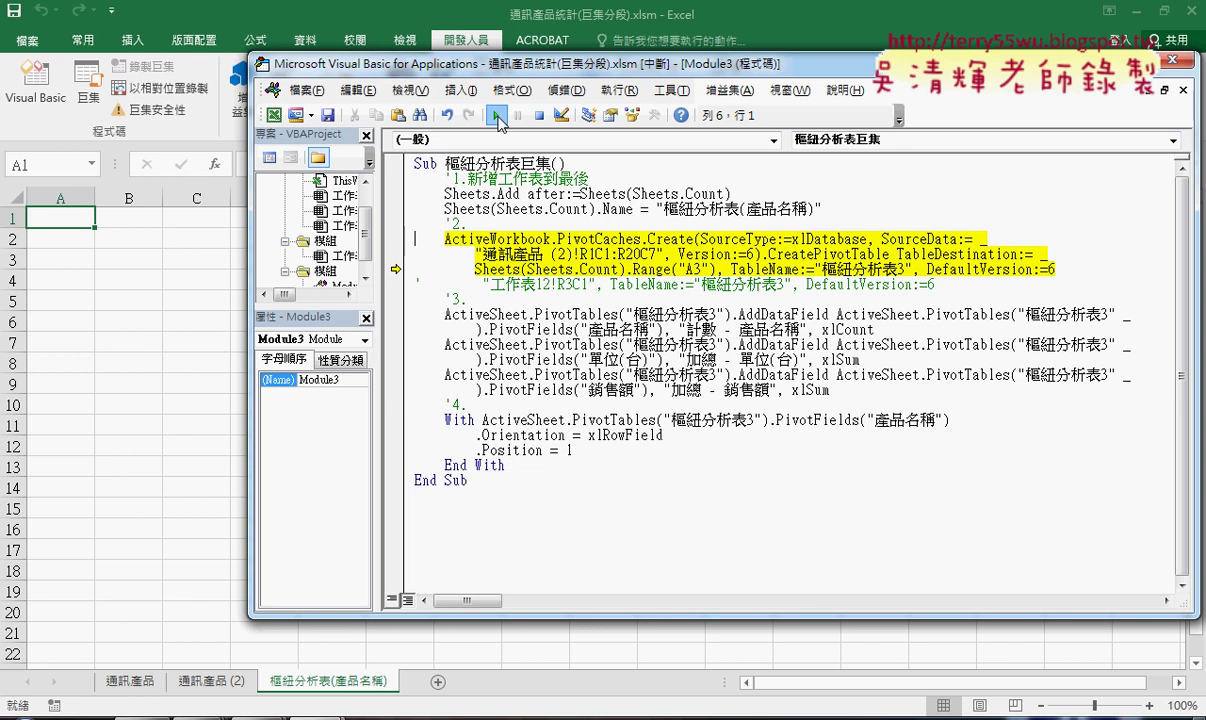
Run the rest of the macro to build the pivot table, then show 通訊產品 (2).
{"action": "left_click", "coordinate": [497, 118]}
{"action": "left_click_drag", "start_coordinate": [503, 71], "coordinate": [598, 68]}
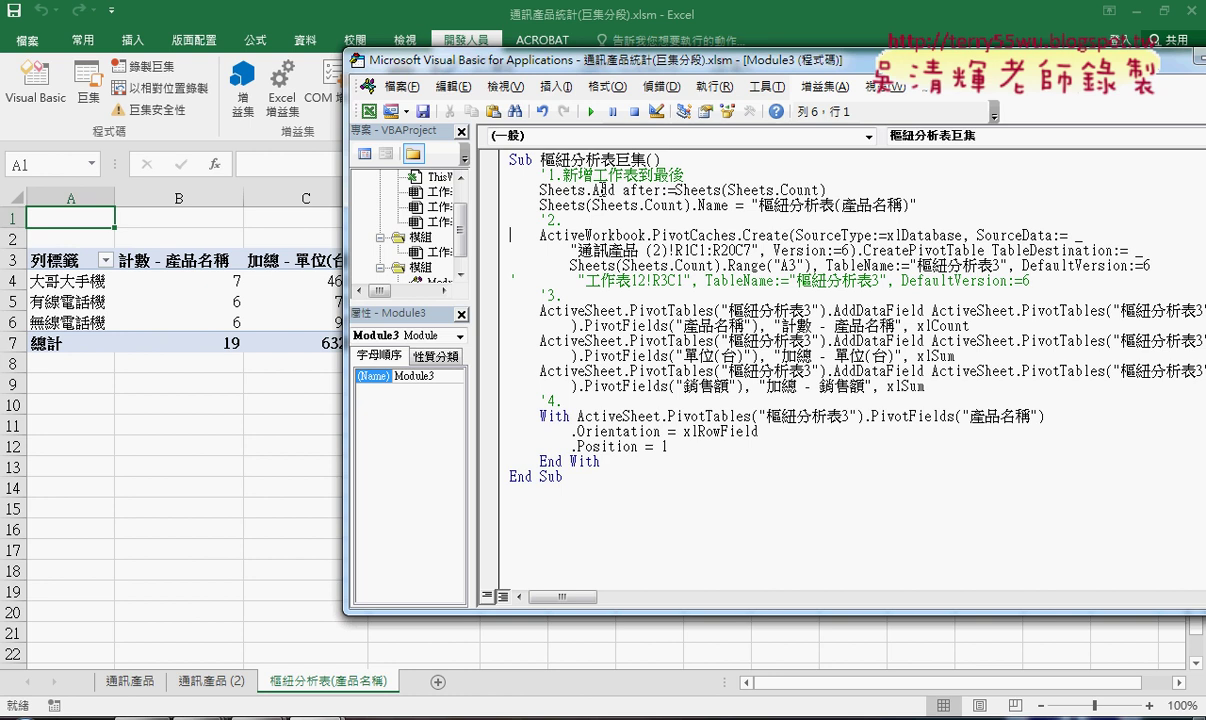
{"action": "left_click", "coordinate": [565, 216]}
{"action": "left_click_drag", "start_coordinate": [916, 205], "coordinate": [480, 204]}
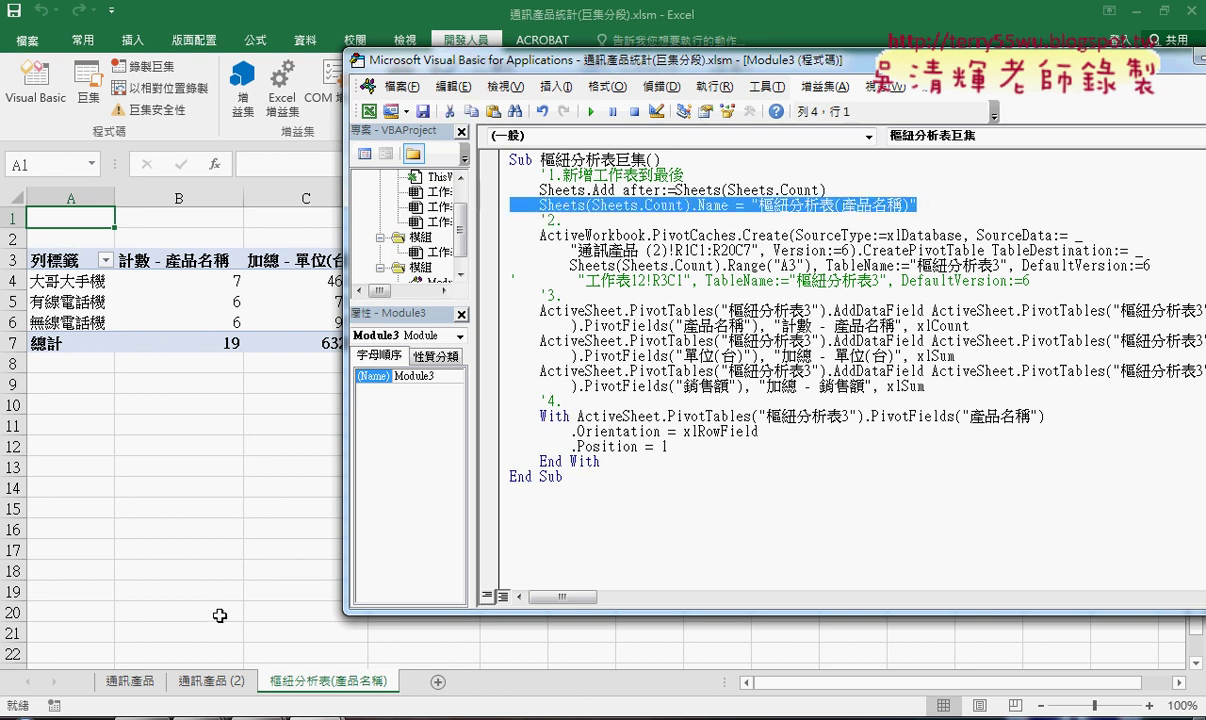
{"action": "left_click", "coordinate": [216, 683]}
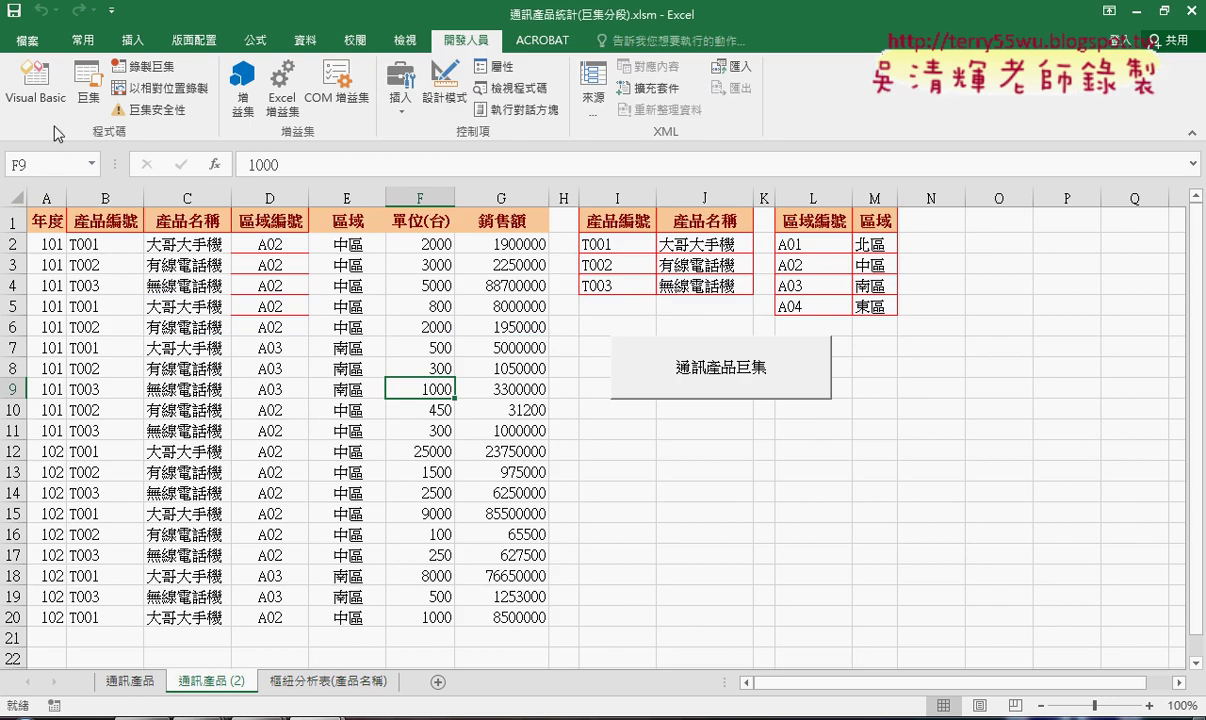
Run 樞紐分析表巨集 again from the Macros list, triggering error 1004.
{"action": "left_click", "coordinate": [88, 85]}
{"action": "left_click", "coordinate": [550, 207]}
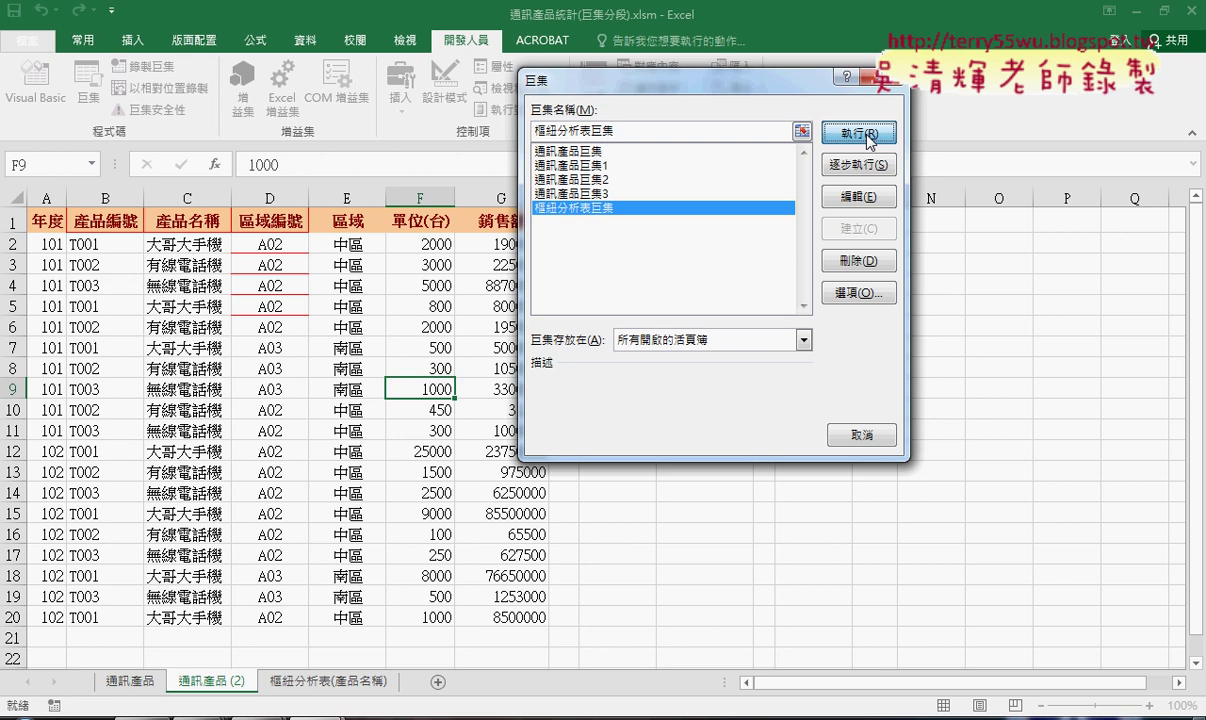
{"action": "left_click", "coordinate": [868, 139]}
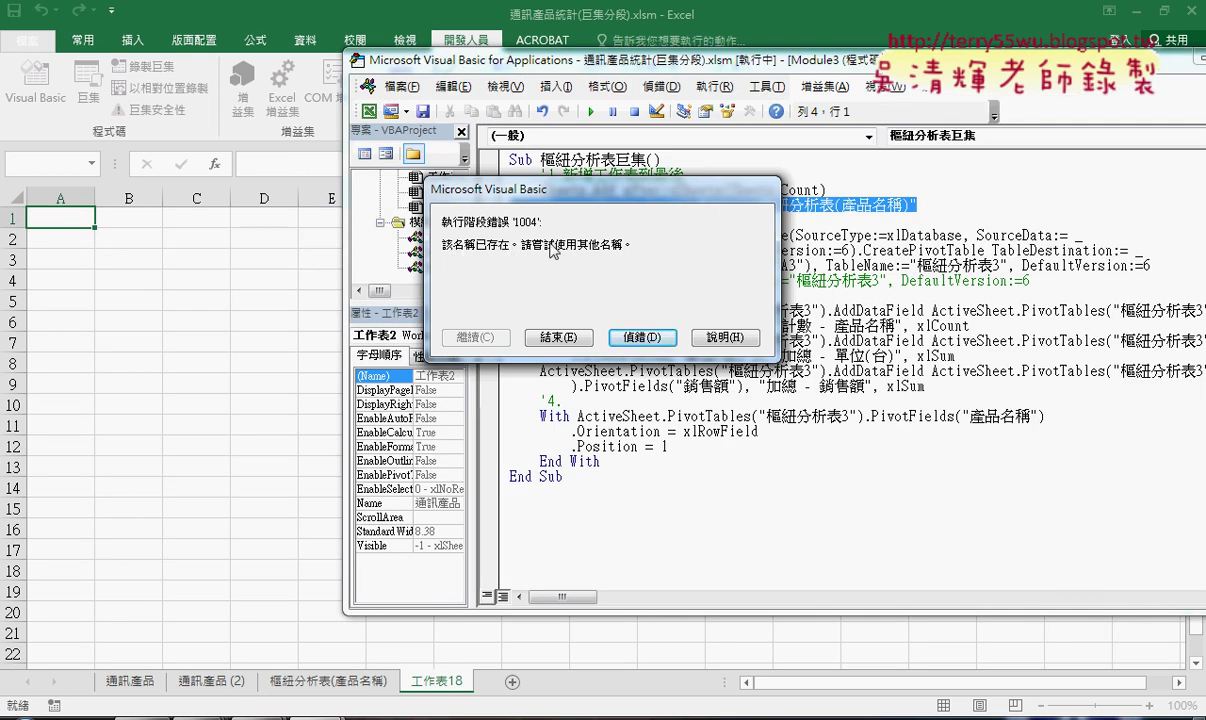
Debug the failing rename line, checking that Sheets.Count evaluates to 4.
{"action": "left_click", "coordinate": [645, 336]}
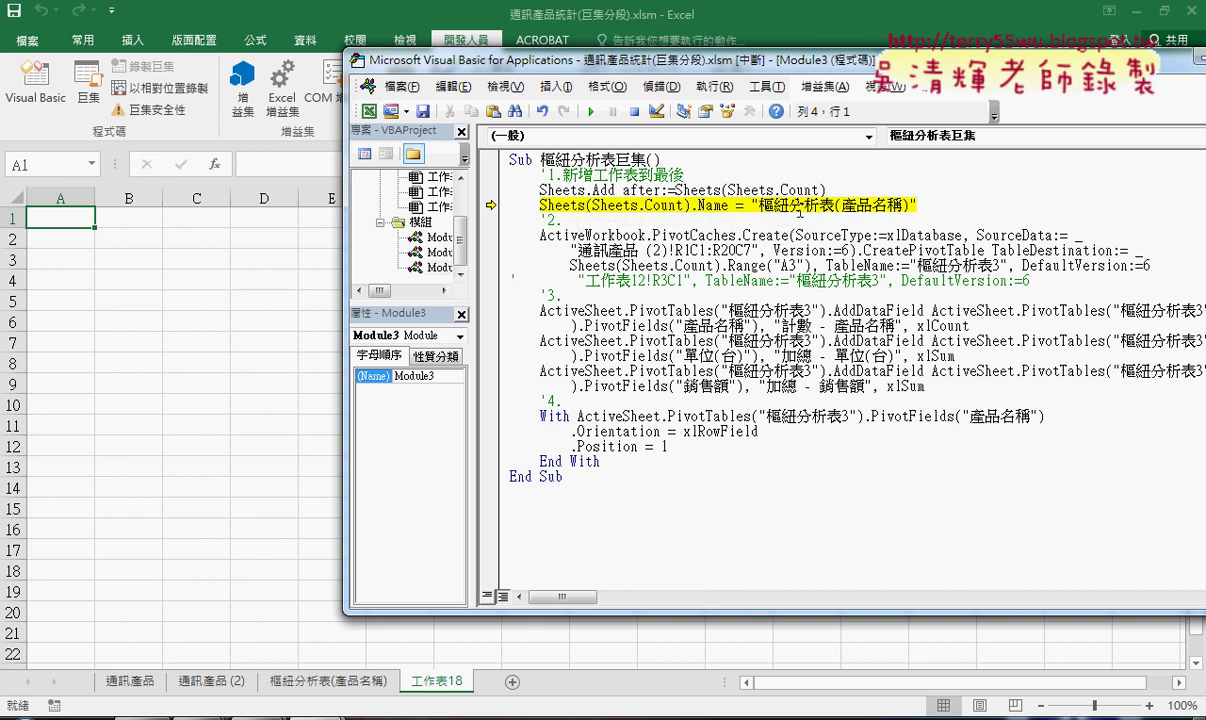
{"action": "mouse_move", "coordinate": [913, 205]}
{"action": "mouse_move", "coordinate": [596, 201]}
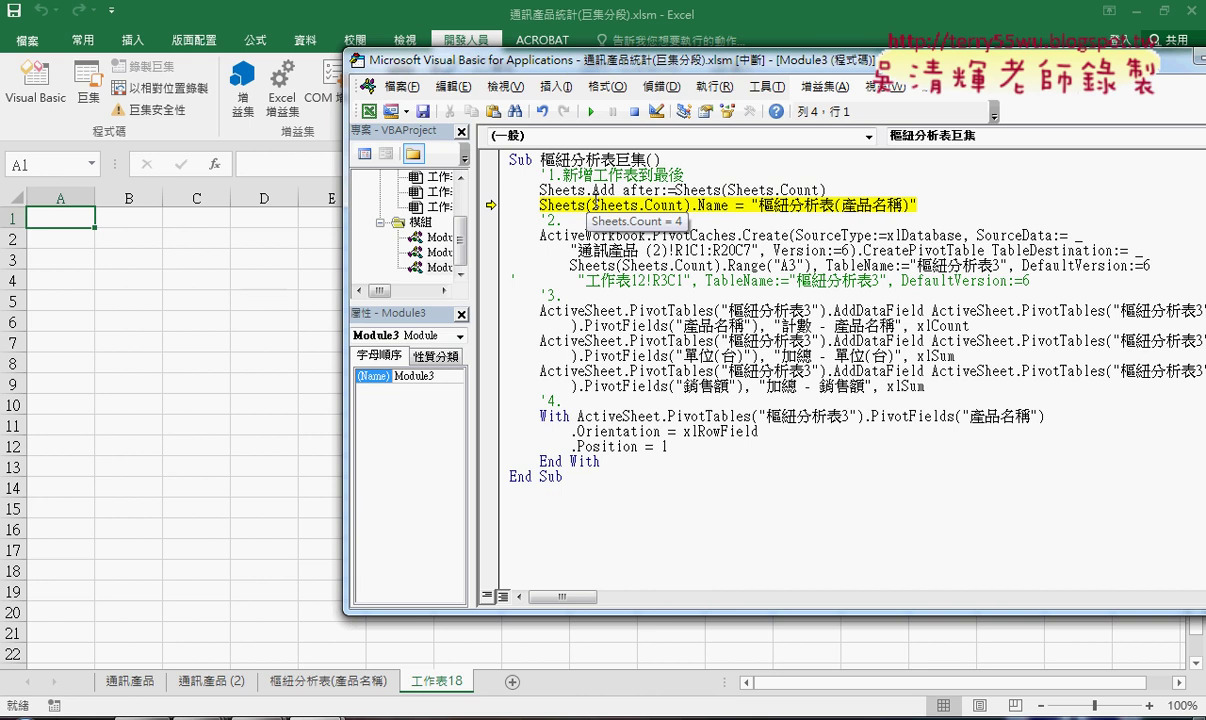
{"action": "left_click_drag", "start_coordinate": [902, 204], "coordinate": [455, 204]}
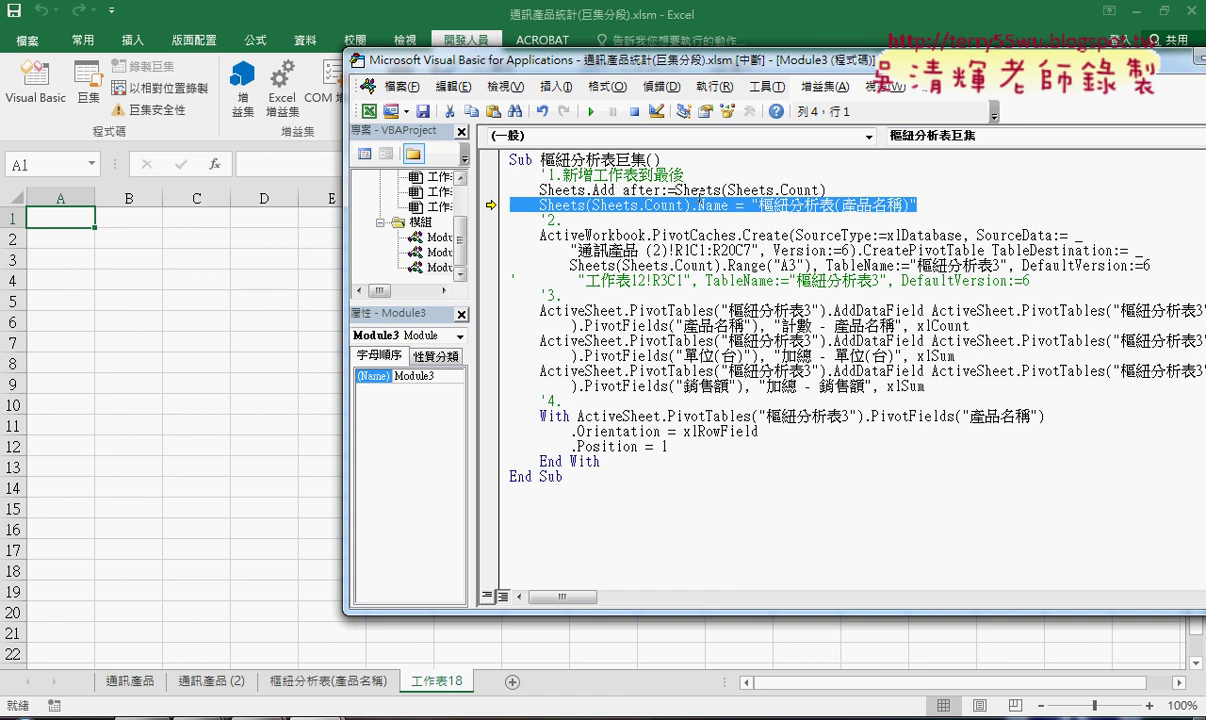
{"action": "mouse_move", "coordinate": [655, 206]}
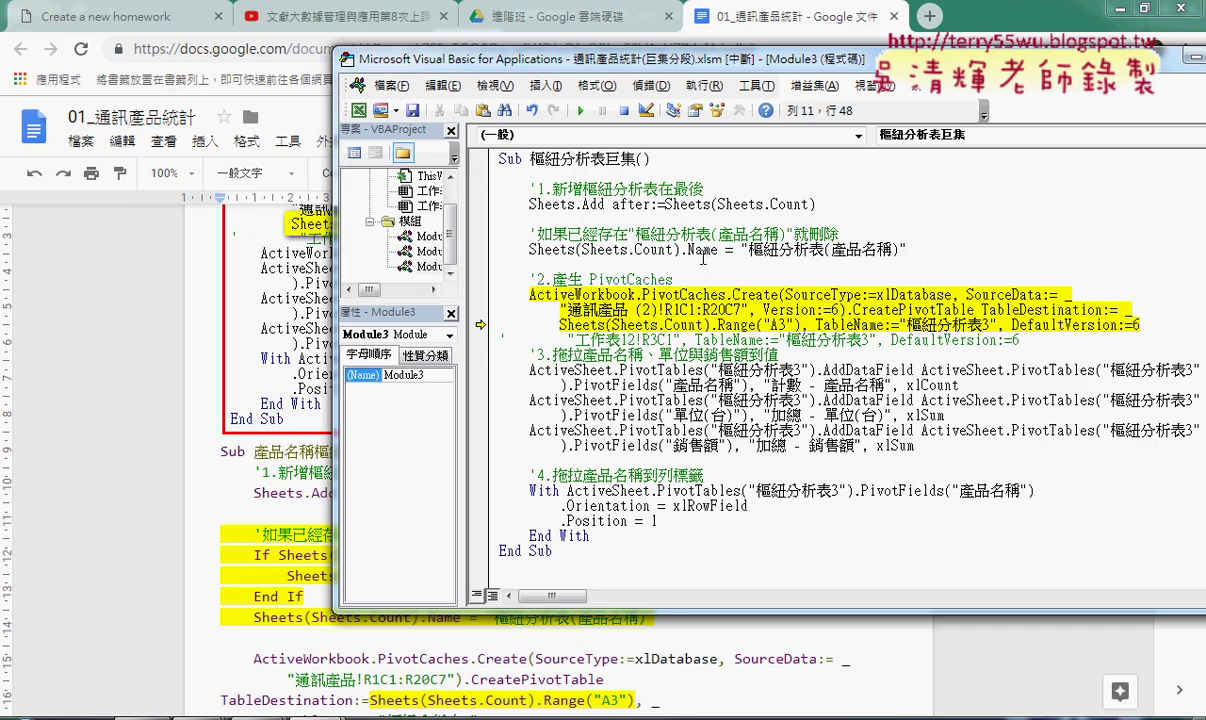
Select the sheet name 樞紐分析表(產品名稱) in the code, then minimize the Chrome notes to reveal the workbook.
{"action": "double_click", "coordinate": [721, 249]}
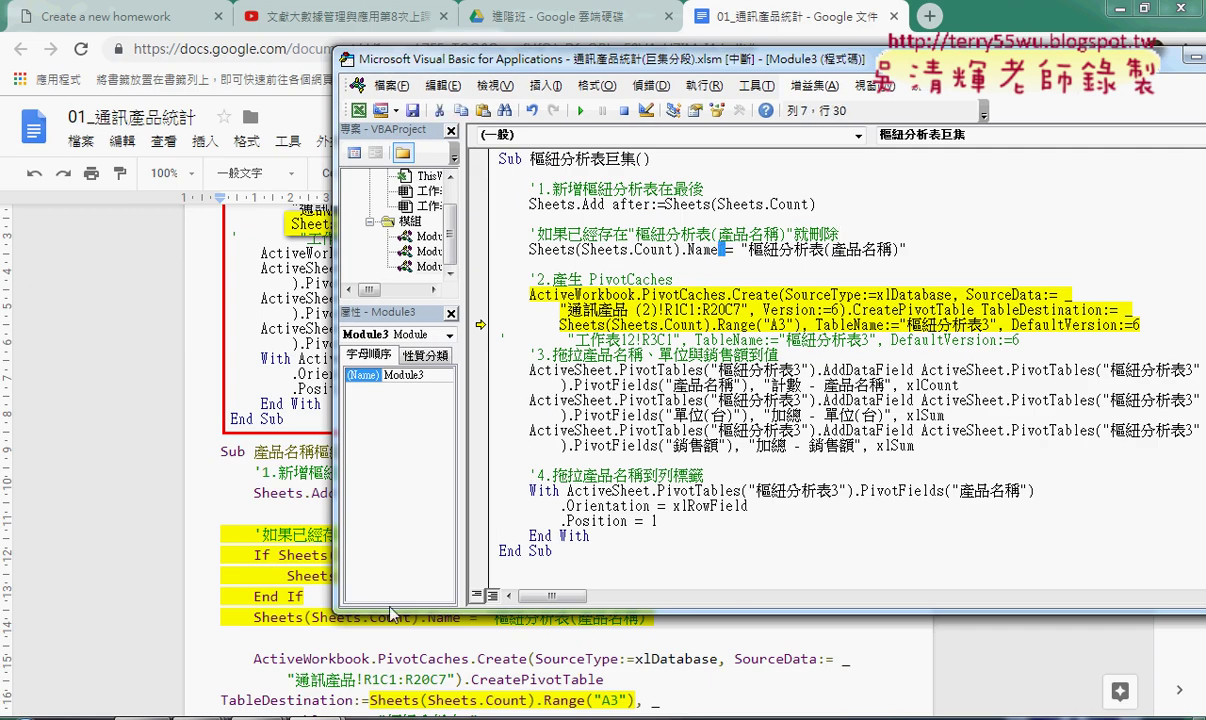
{"action": "mouse_move", "coordinate": [318, 718]}
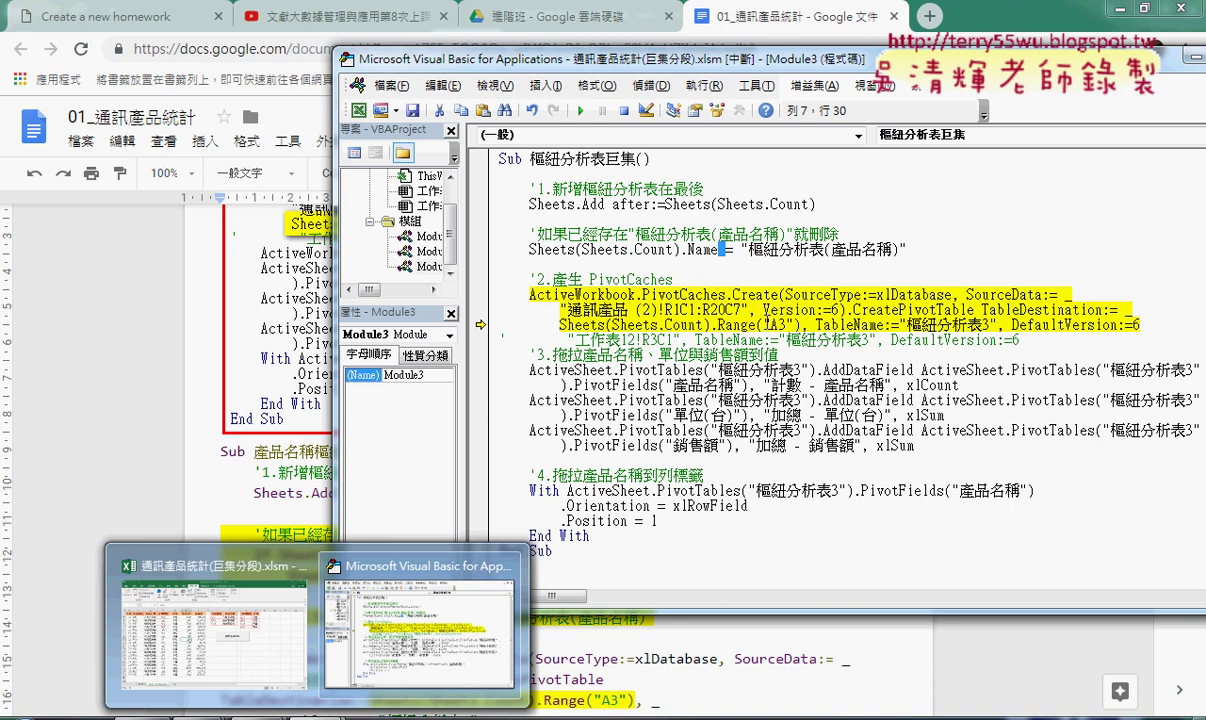
{"action": "left_click_drag", "start_coordinate": [748, 249], "coordinate": [903, 256]}
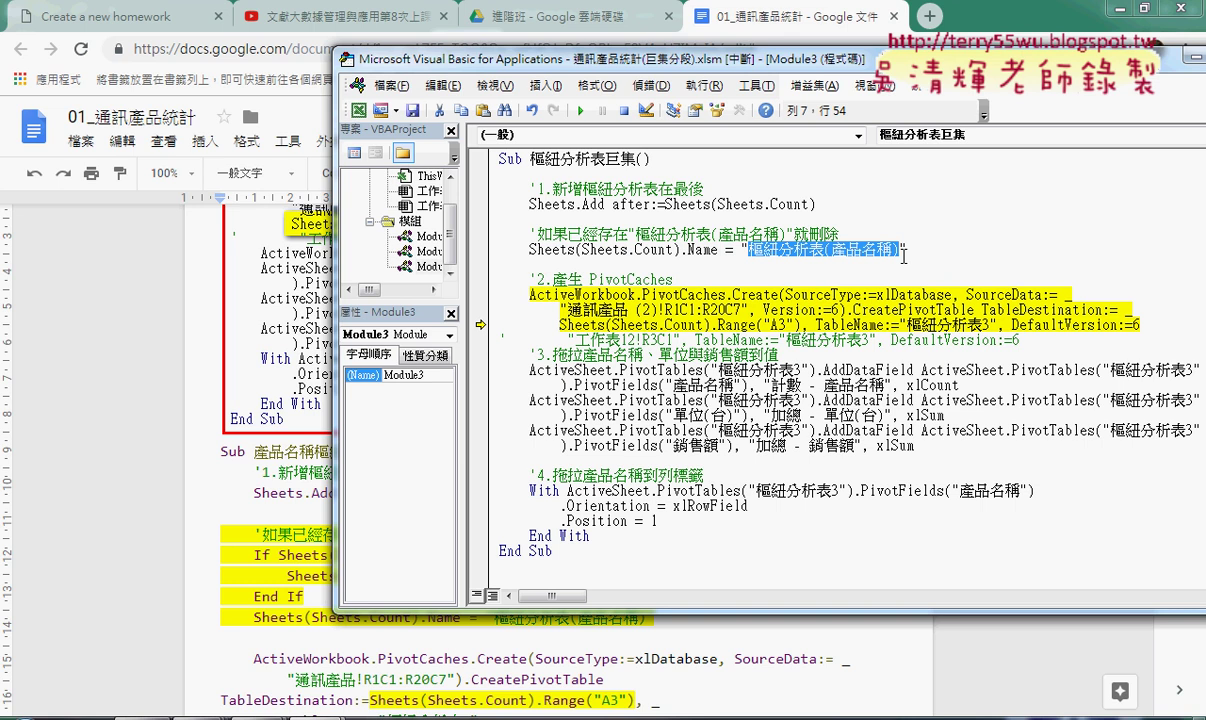
{"action": "left_click", "coordinate": [720, 268]}
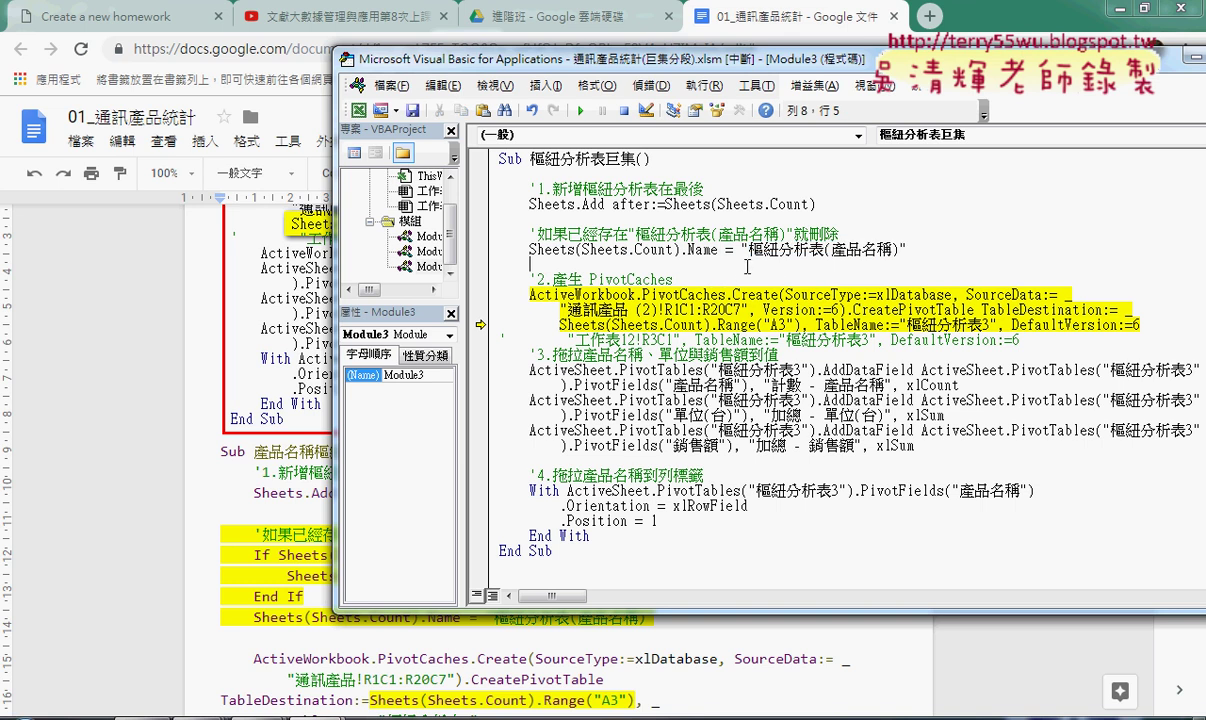
{"action": "left_click", "coordinate": [1127, 10]}
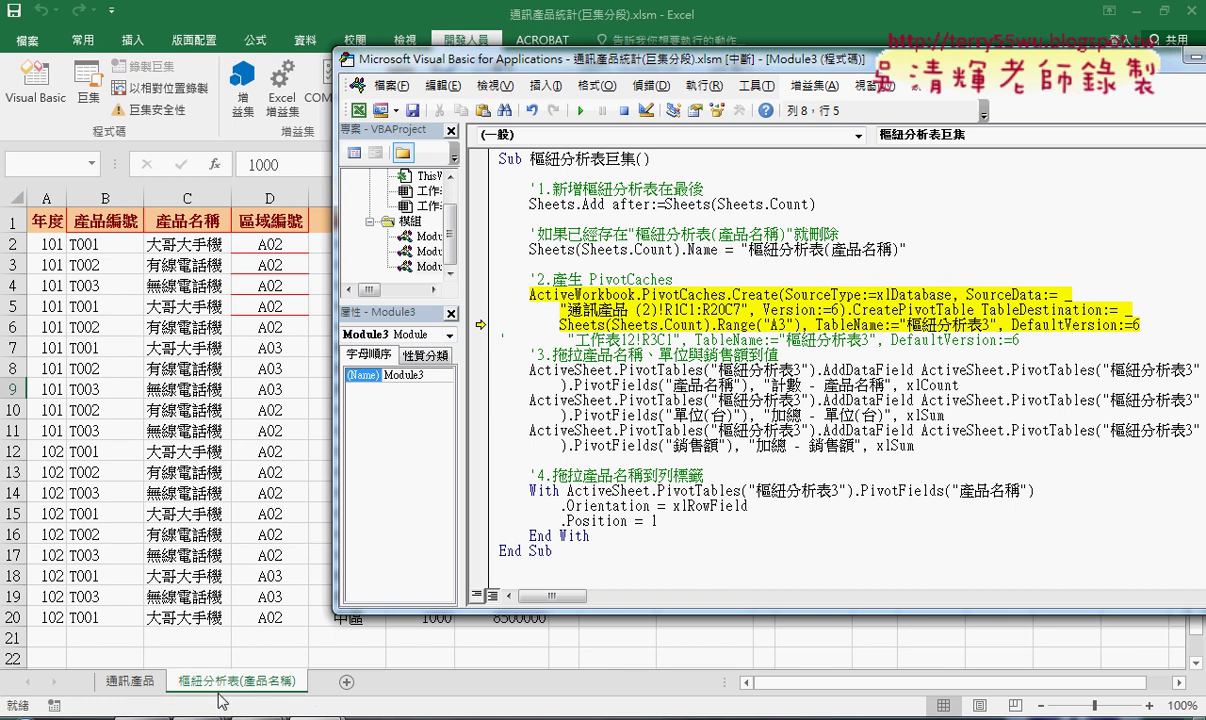
Move execution back to the Sheets.Add line and step, adding sheet 工作表19 and hitting error 1004.
{"action": "left_click", "coordinate": [605, 249]}
{"action": "left_click_drag", "start_coordinate": [480, 324], "coordinate": [481, 250]}
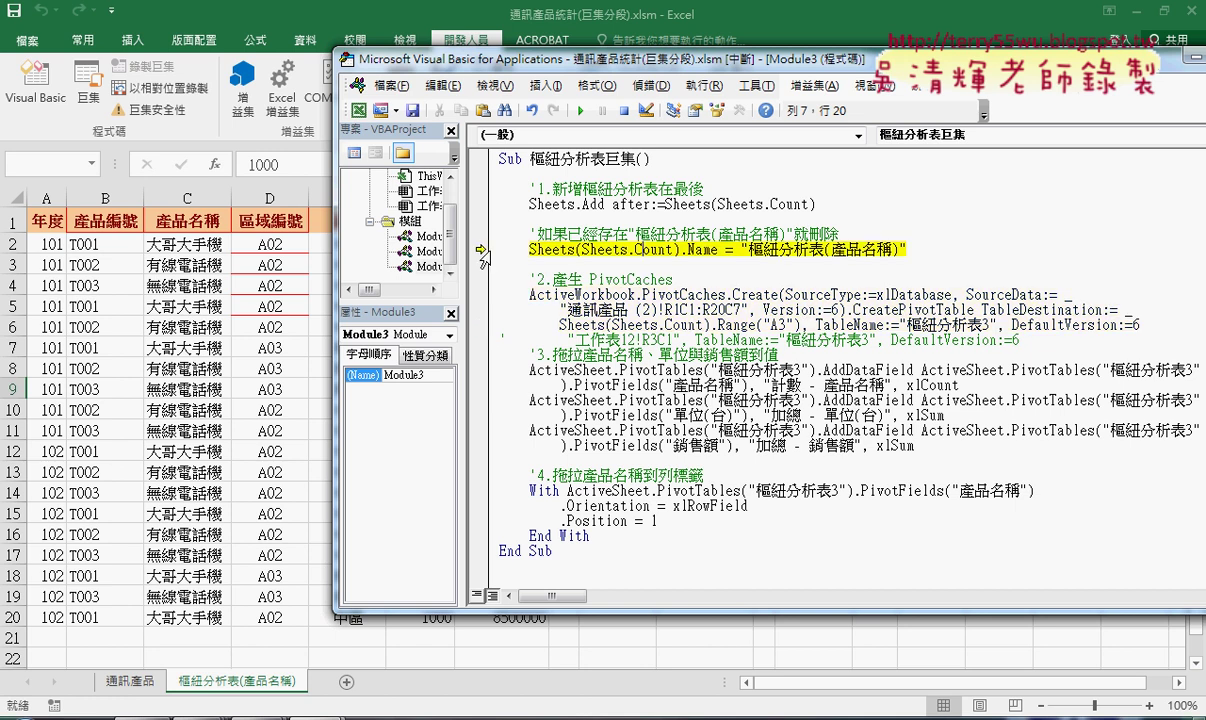
{"action": "key", "text": "F8"}
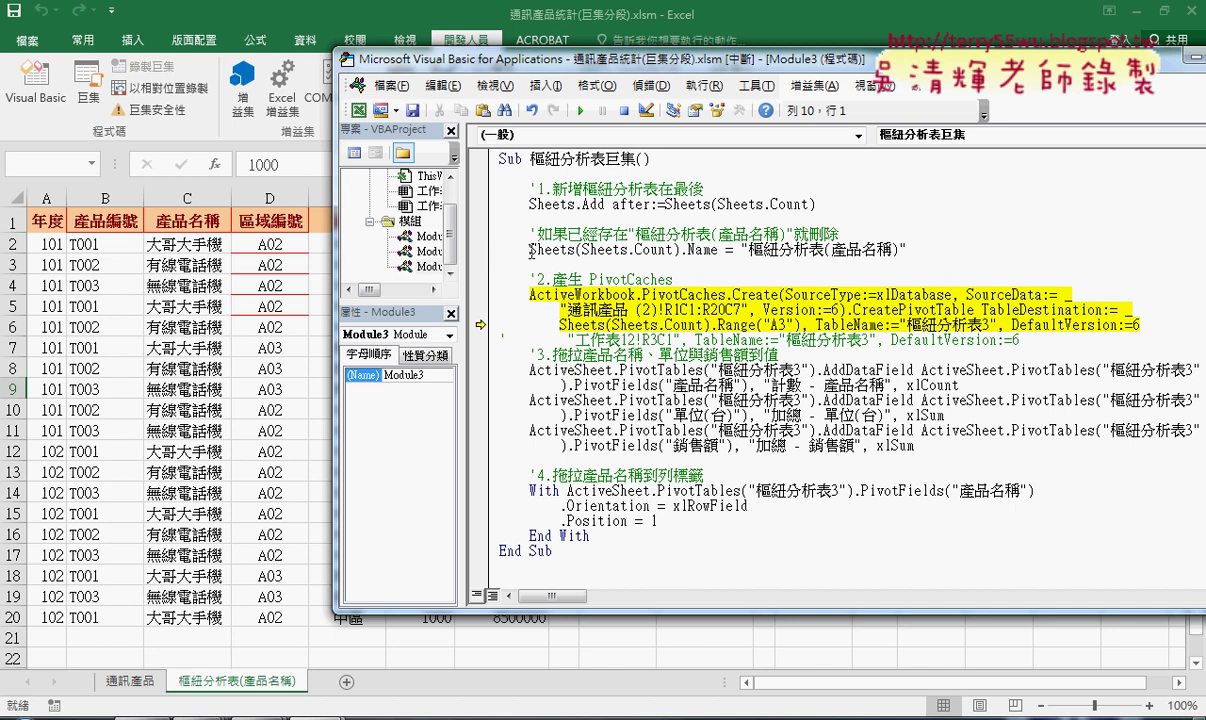
{"action": "left_click_drag", "start_coordinate": [480, 324], "coordinate": [482, 248]}
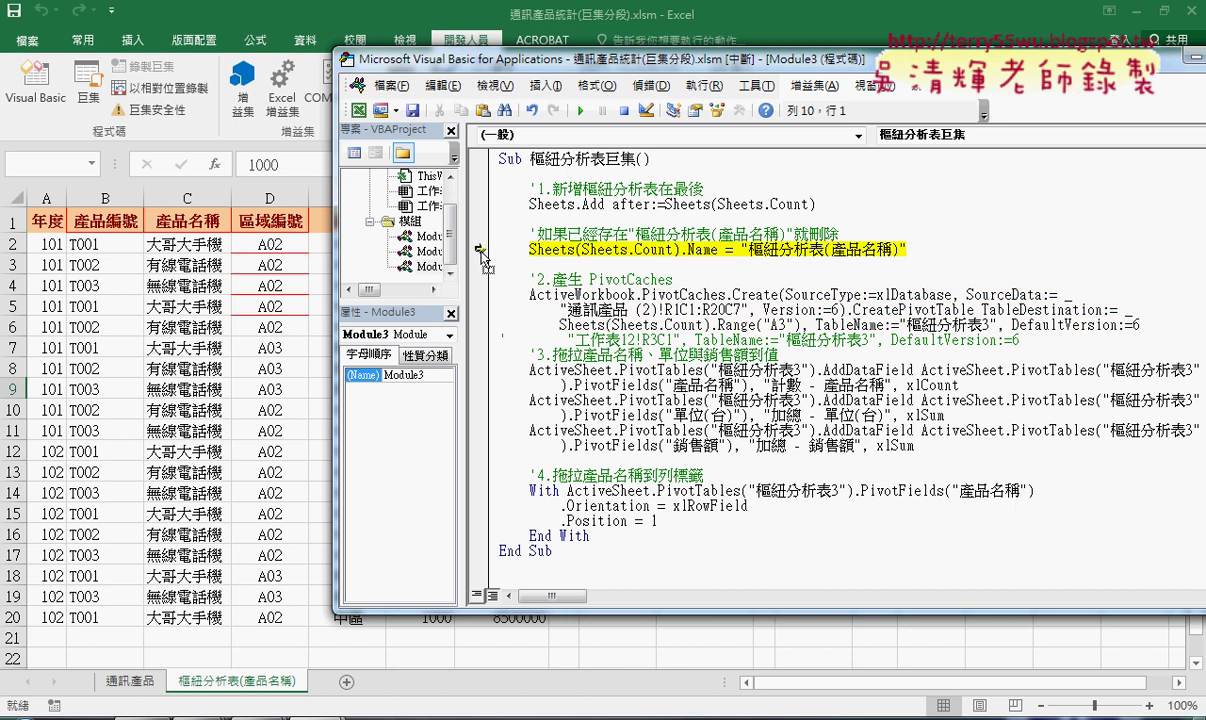
{"action": "left_click_drag", "start_coordinate": [478, 248], "coordinate": [468, 204]}
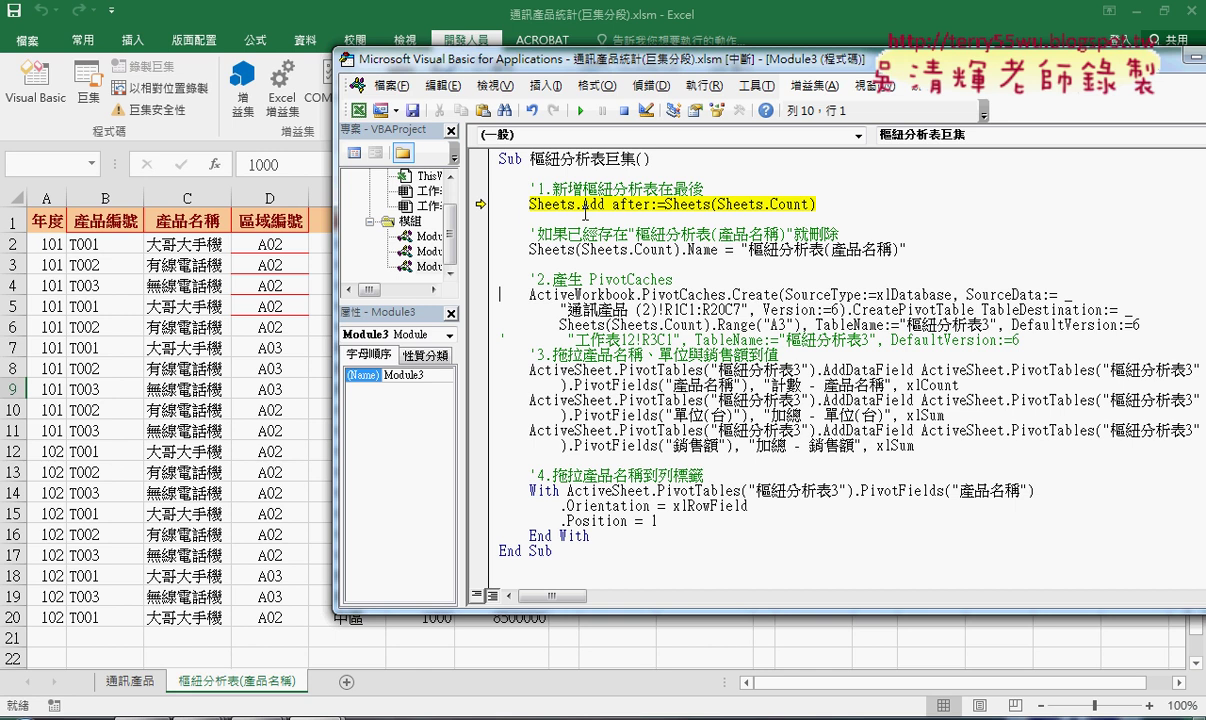
{"action": "key", "text": "F8"}
{"action": "key", "text": "F8"}
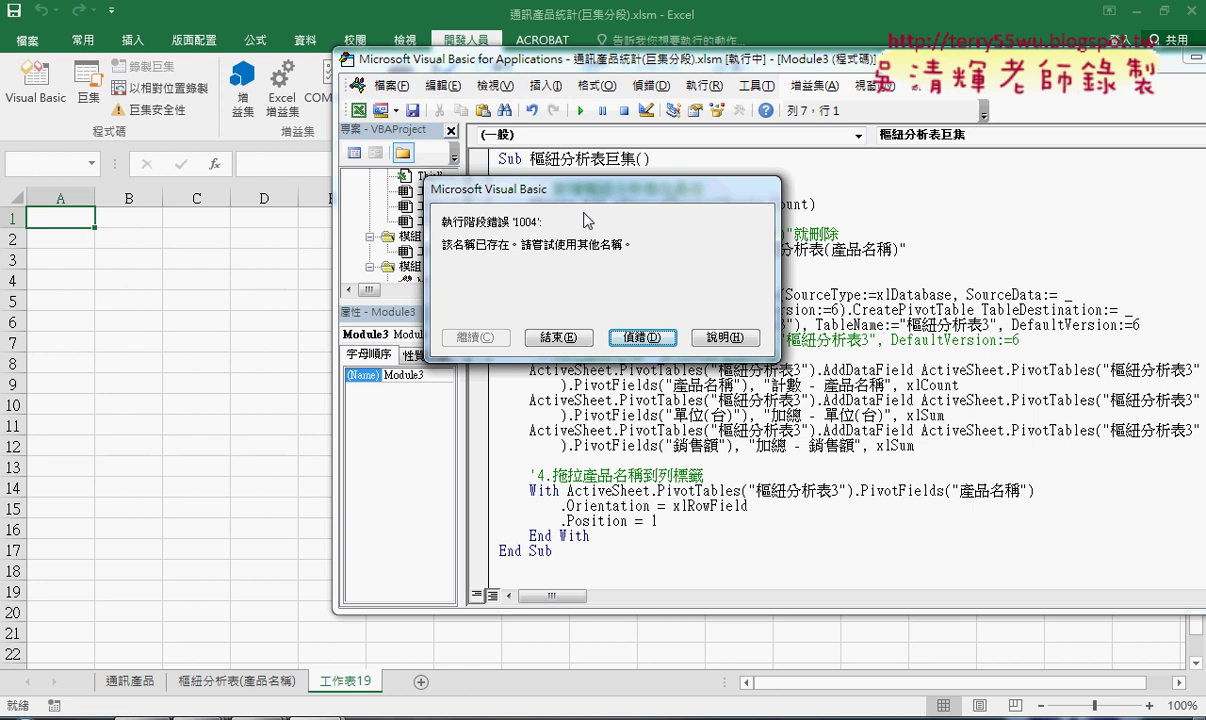
Choose Debug on the error and insert blank lines after the delete-existing-sheet comment.
{"action": "left_click", "coordinate": [636, 337]}
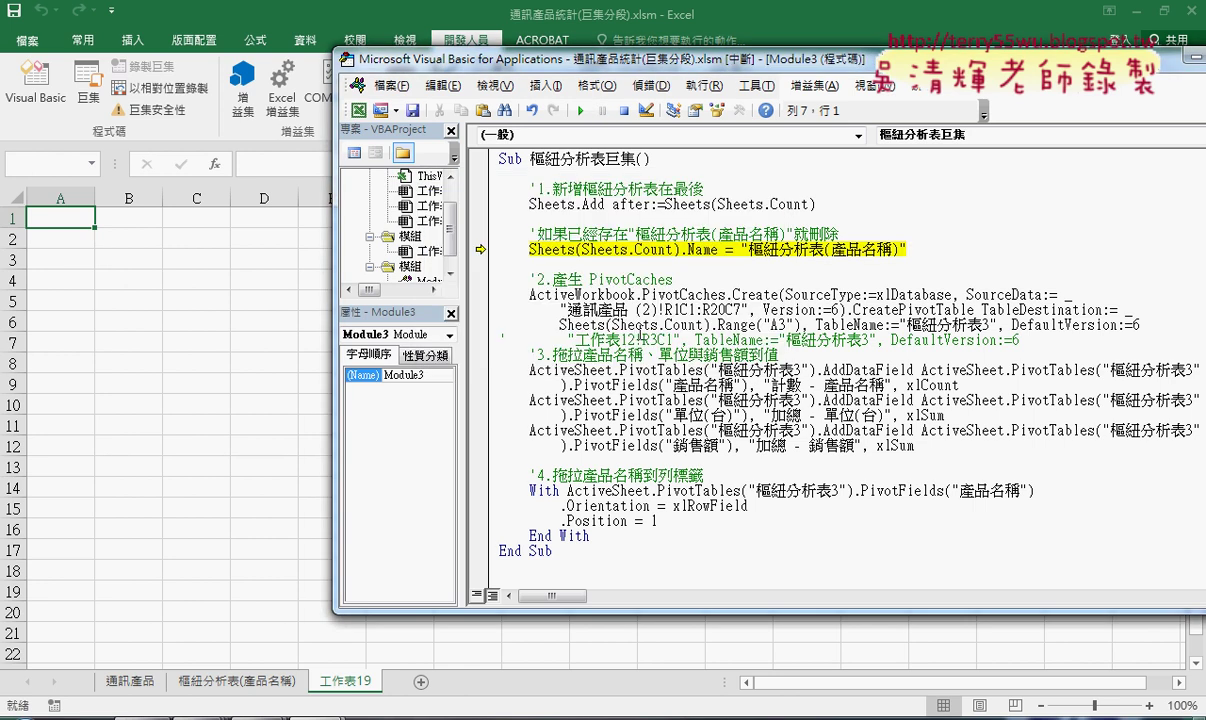
{"action": "left_click", "coordinate": [880, 236]}
{"action": "key", "text": "Return"}
{"action": "key", "text": "Return"}
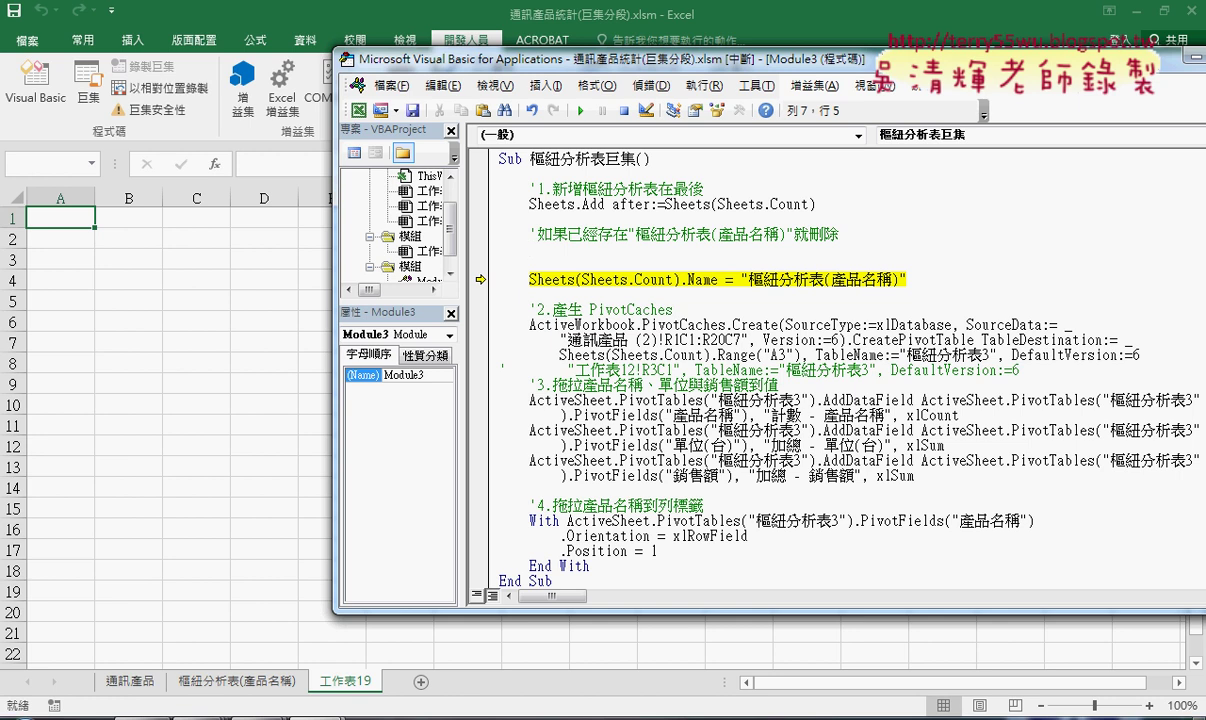
Start an If line whose condition copies Sheets(Sheets.Count).Name = "樞紐分析表(產品名稱)".
{"action": "mouse_move", "coordinate": [570, 276]}
{"action": "type", "text": "ㄌ"}
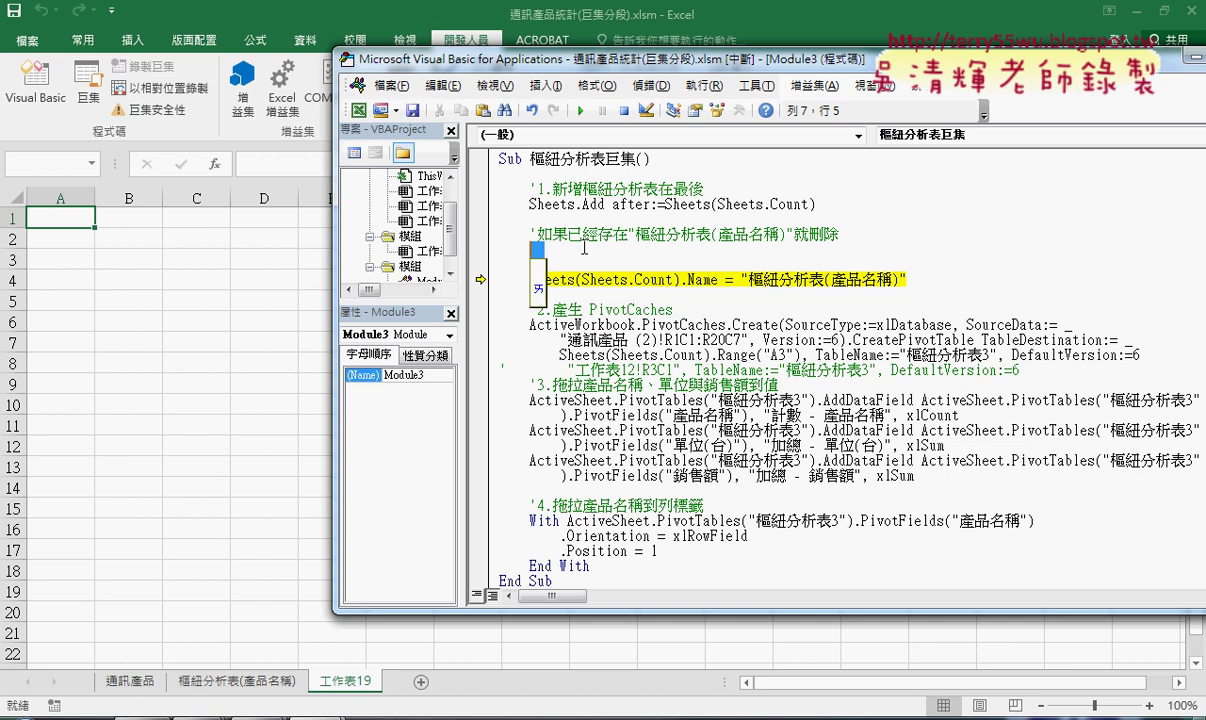
{"action": "key", "text": "shift"}
{"action": "type", "text": "if"}
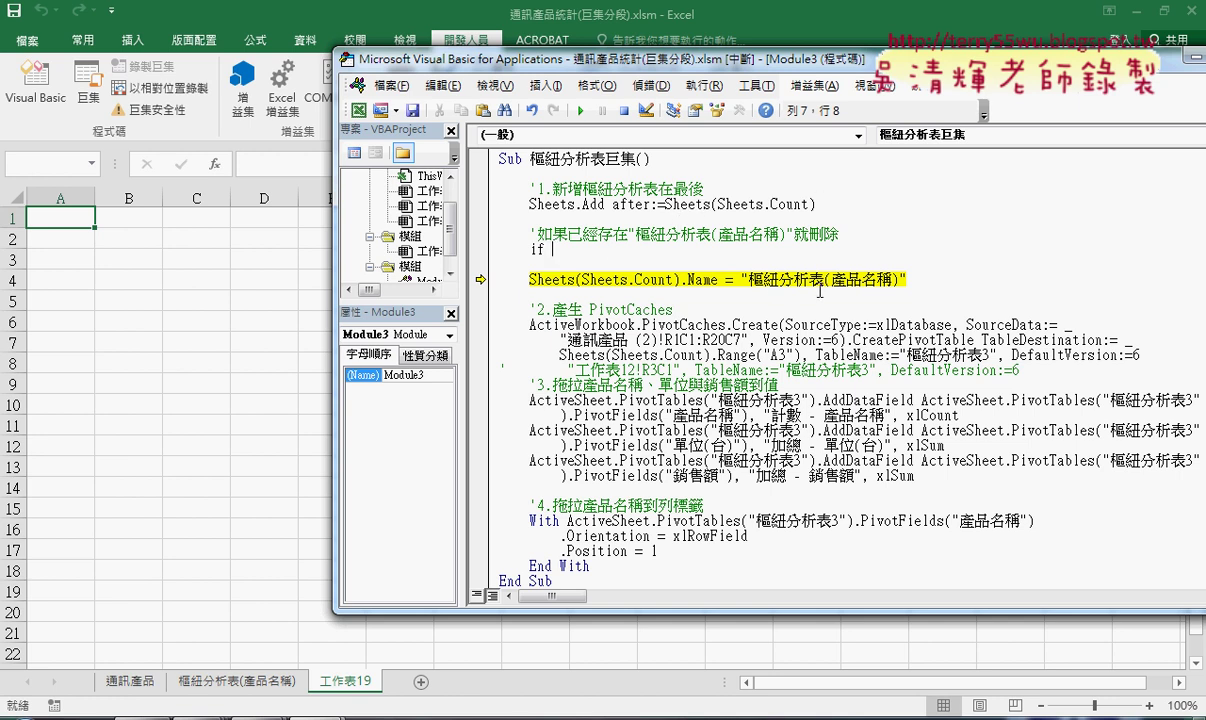
{"action": "left_click", "coordinate": [540, 279]}
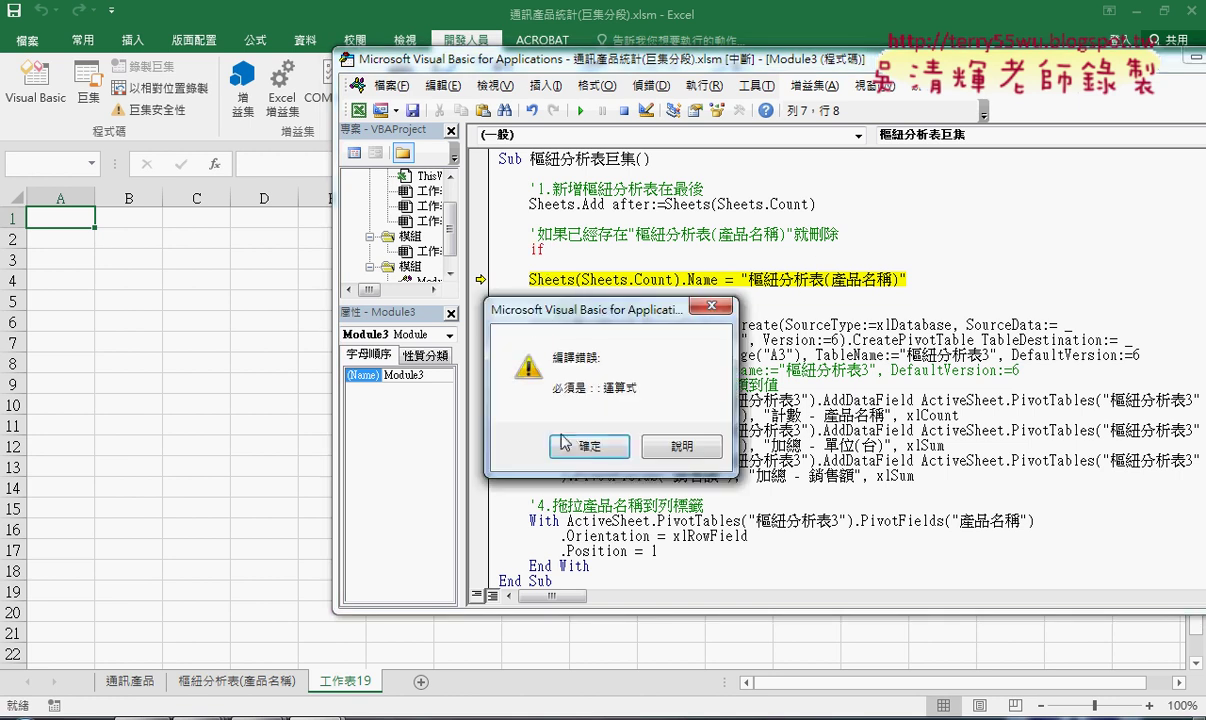
{"action": "key", "text": "Return"}
{"action": "left_click_drag", "start_coordinate": [527, 280], "coordinate": [907, 280]}
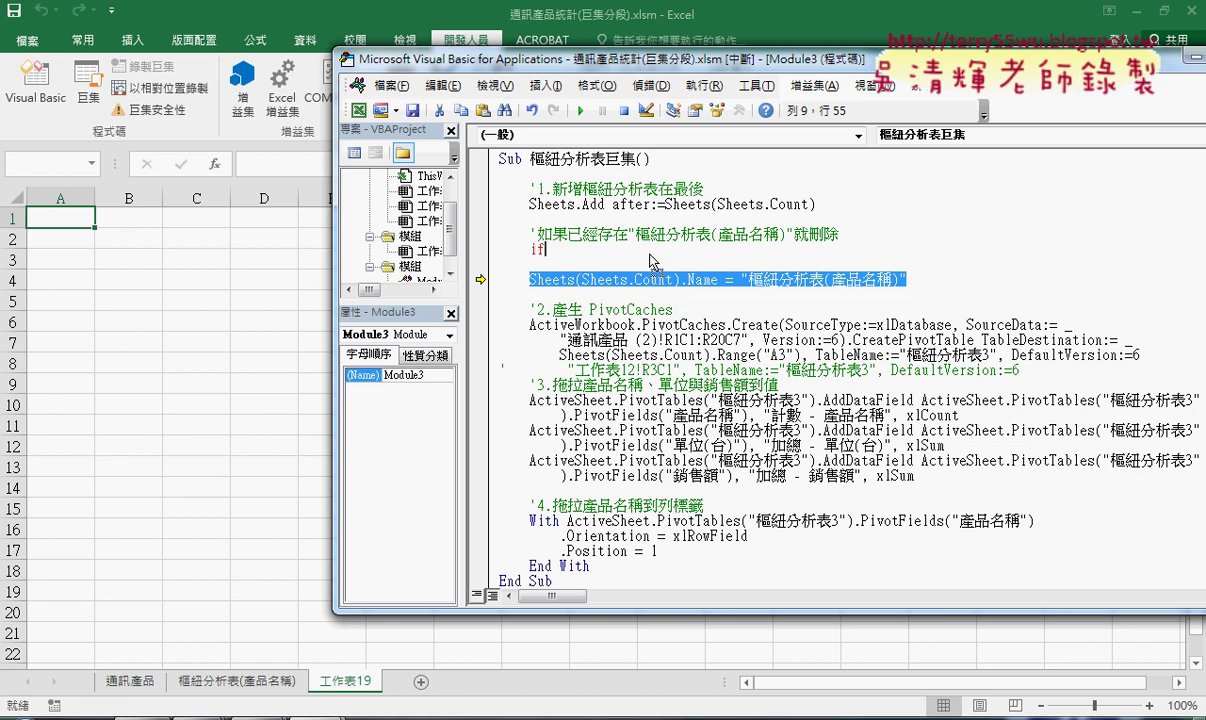
{"action": "left_click_drag", "start_coordinate": [700, 280], "coordinate": [530, 249]}
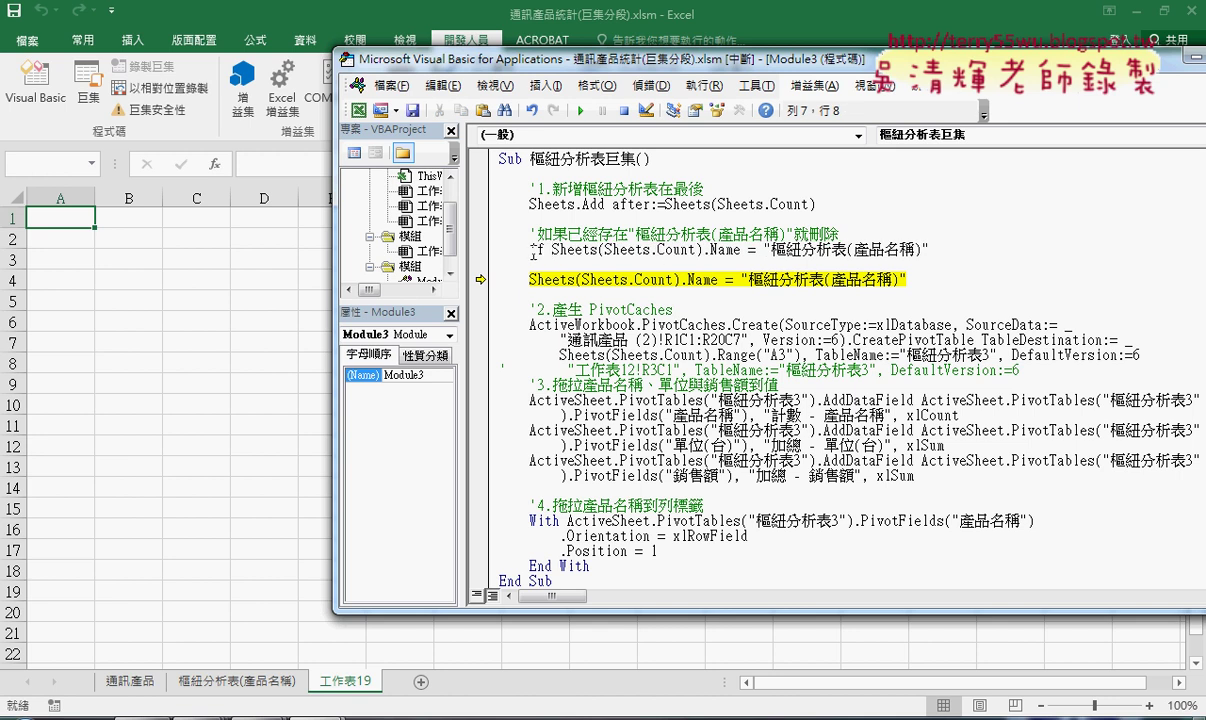
{"action": "left_click_drag", "start_coordinate": [544, 249], "coordinate": [553, 249]}
{"action": "left_click_drag", "start_coordinate": [741, 249], "coordinate": [551, 249]}
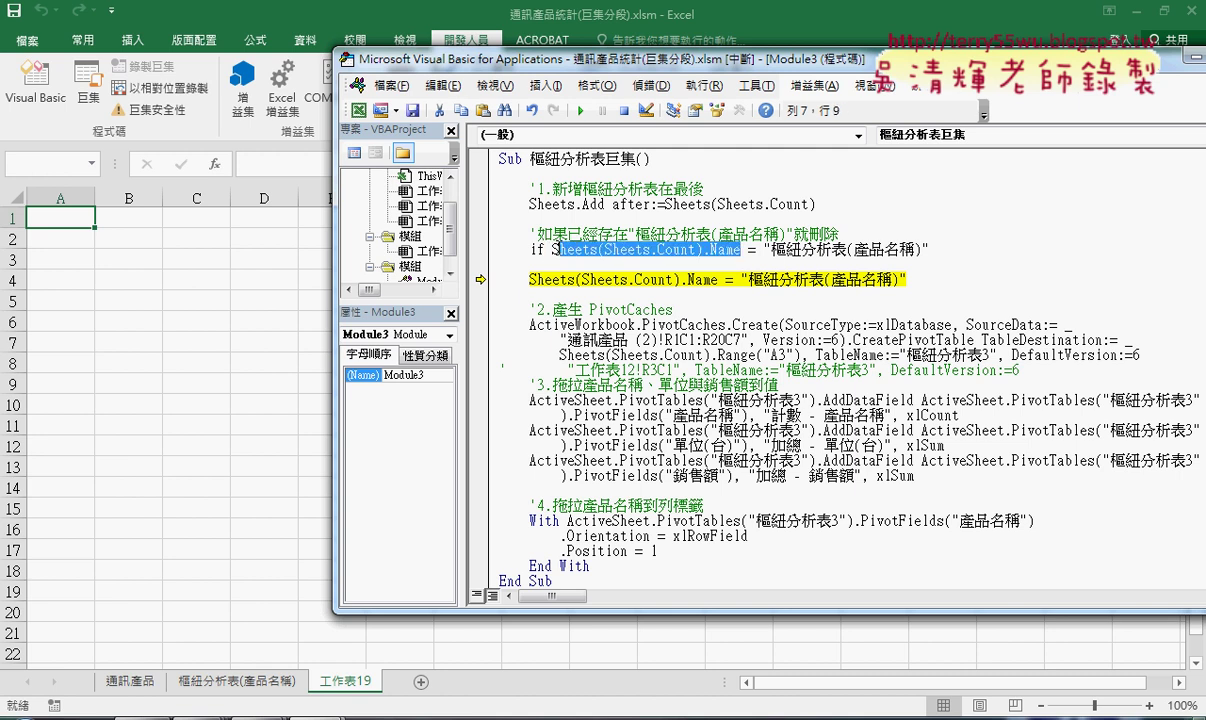
{"action": "left_click", "coordinate": [935, 250]}
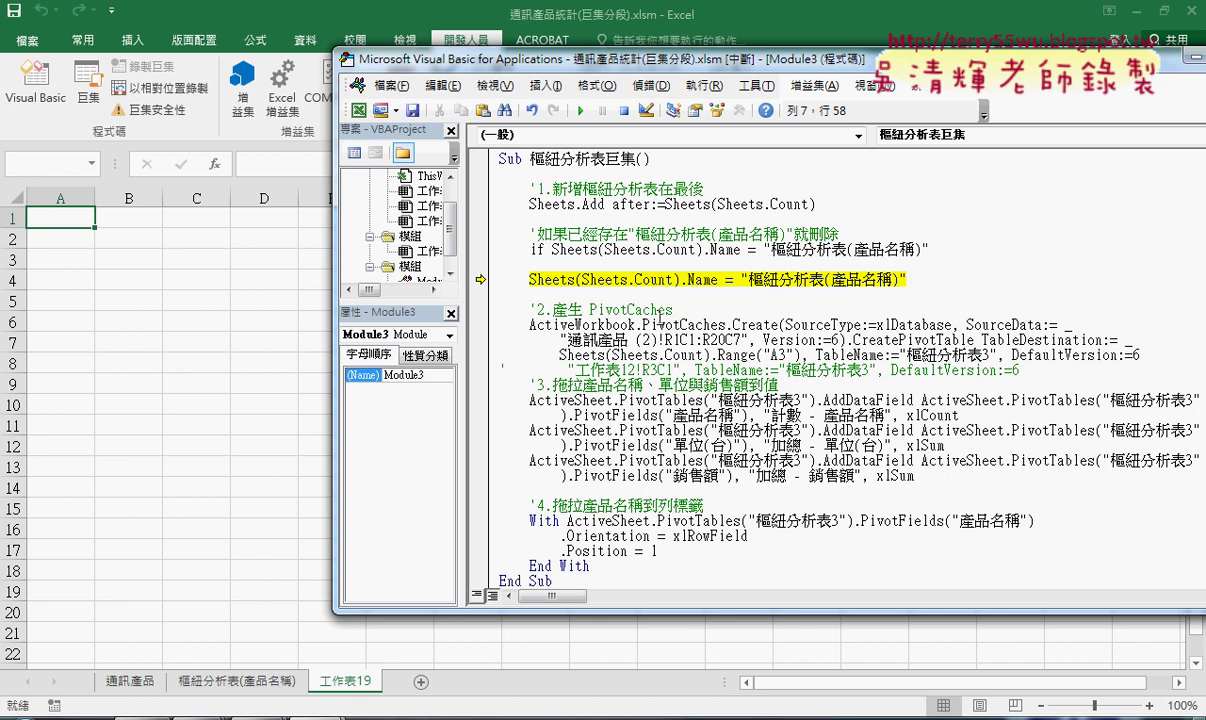
Change the condition to Sheets.Count -1, add Then, and close the block with End If.
{"action": "left_click", "coordinate": [697, 249]}
{"action": "type", "text": "-"}
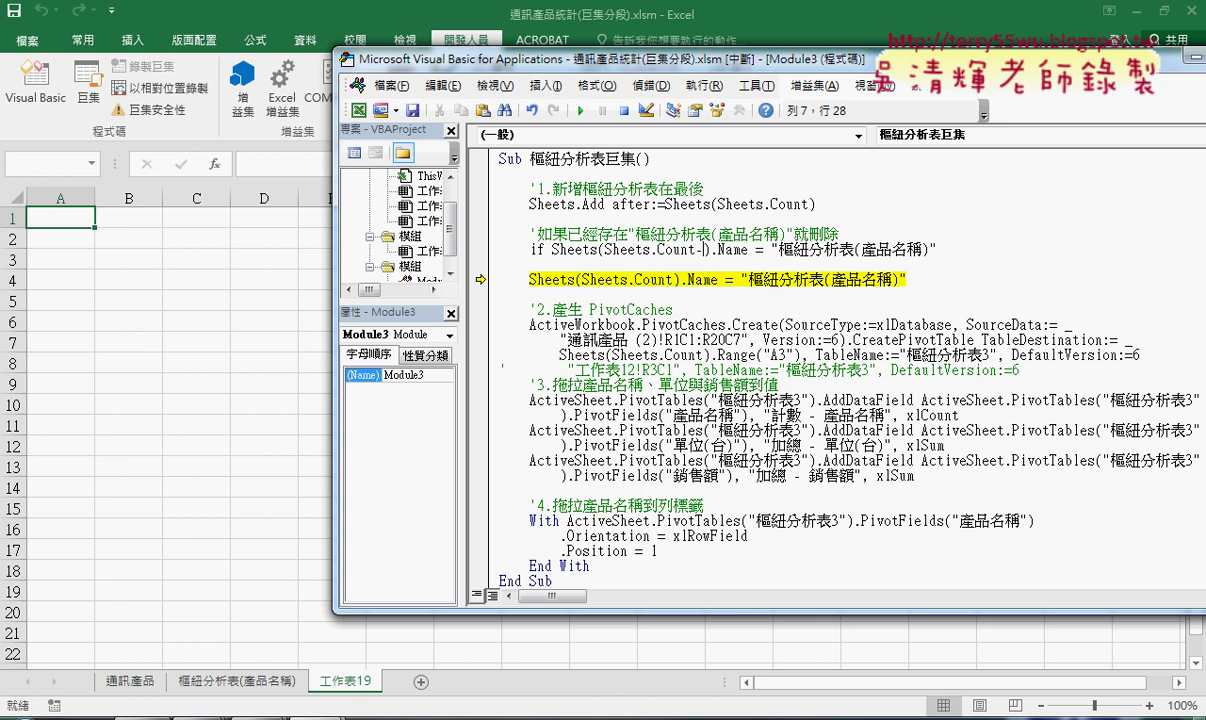
{"action": "type", "text": "1"}
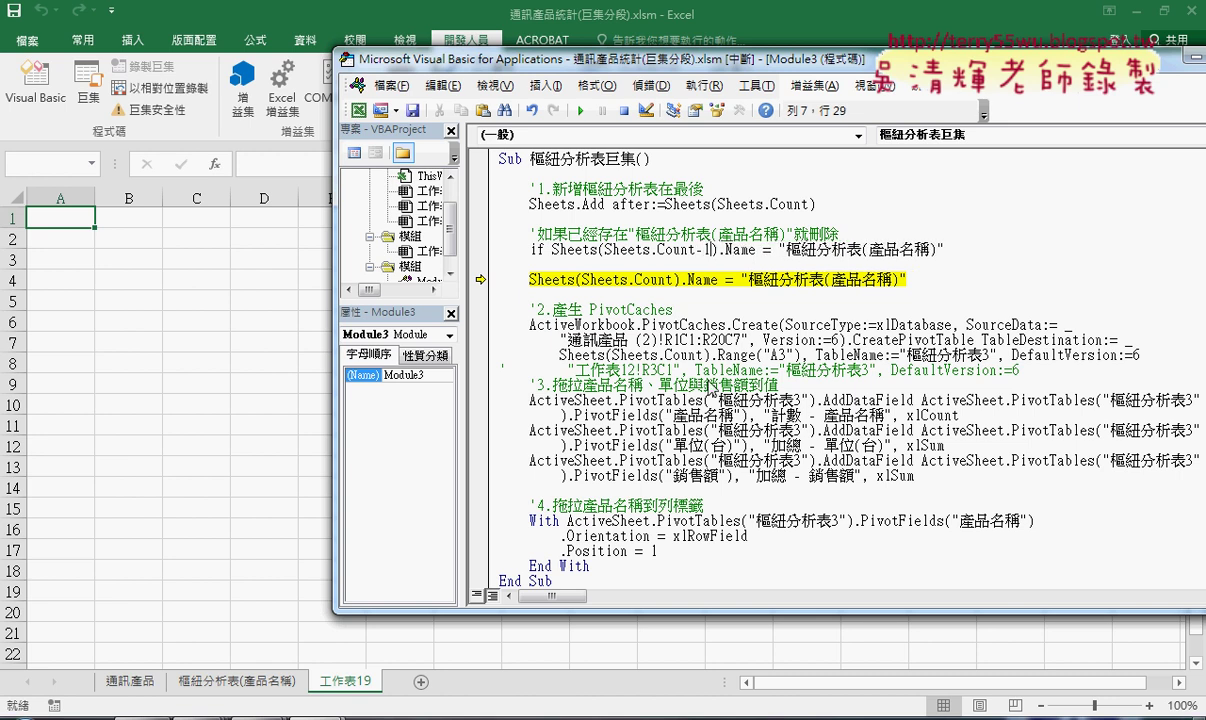
{"action": "left_click", "coordinate": [672, 366]}
{"action": "key", "text": "Return"}
{"action": "type", "text": "Then"}
{"action": "key", "text": "Return"}
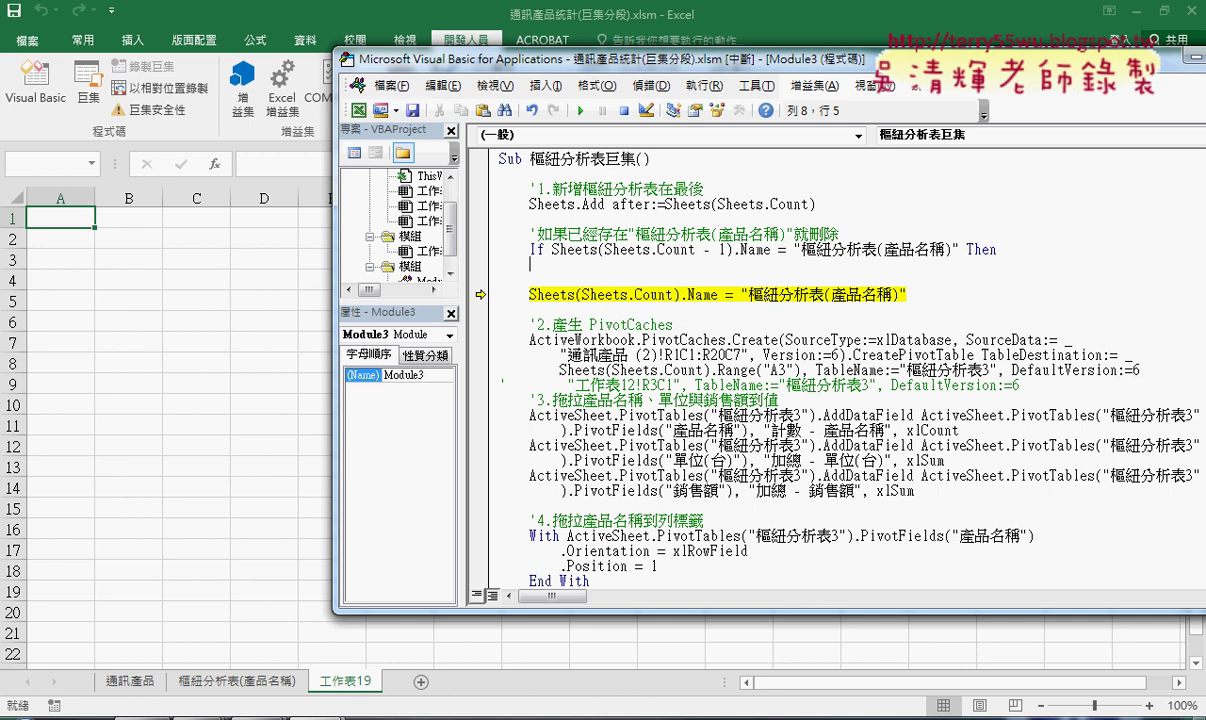
{"action": "key", "text": "Return"}
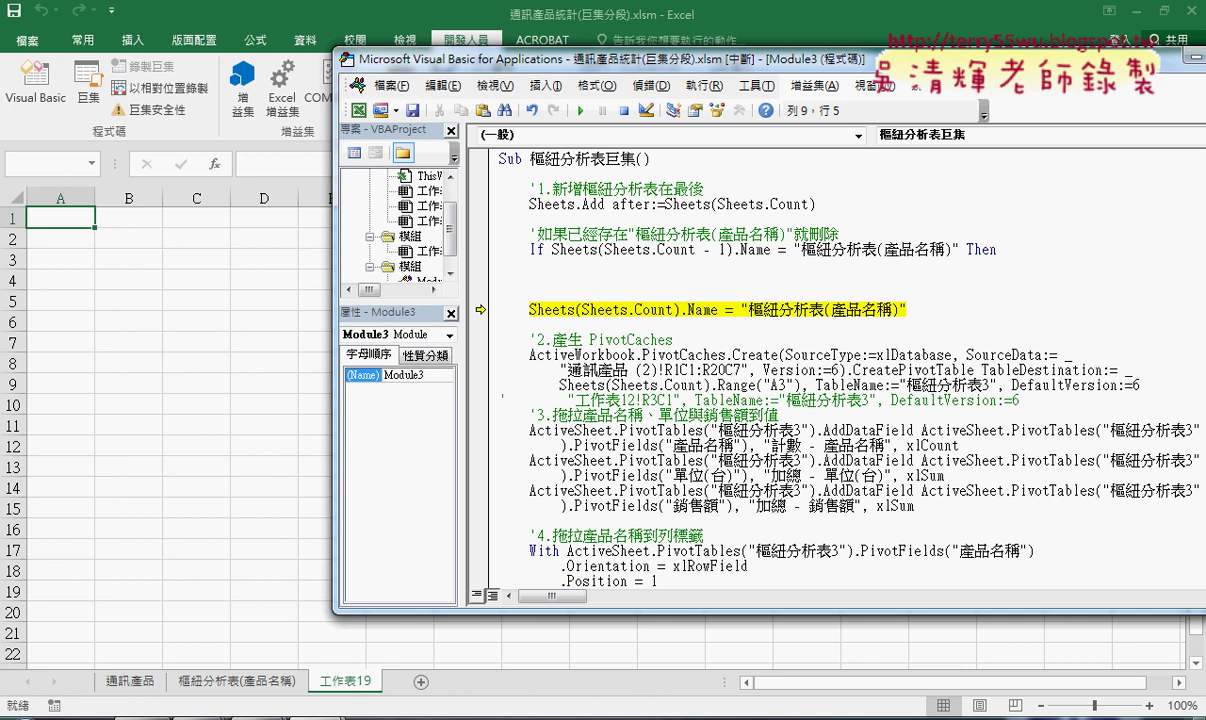
{"action": "type", "text": "end "}
{"action": "type", "text": "if"}
{"action": "key", "text": "Up"}
{"action": "key", "text": "Tab"}
{"action": "key", "text": "Tab"}
Add Sheets(Sheets.Count - 1).Delete inside the If block and set execution to resume at the If line.
{"action": "left_click_drag", "start_coordinate": [551, 249], "coordinate": [736, 250]}
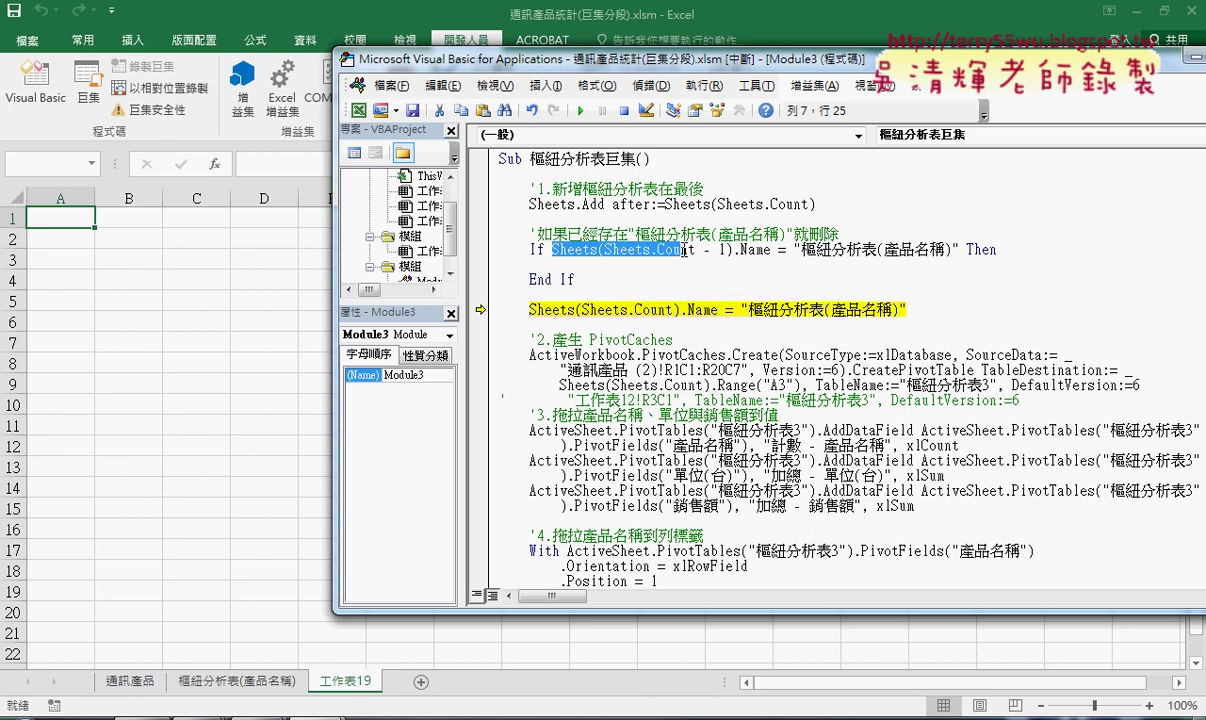
{"action": "left_click_drag", "start_coordinate": [638, 246], "coordinate": [668, 268]}
{"action": "type", "text": "."}
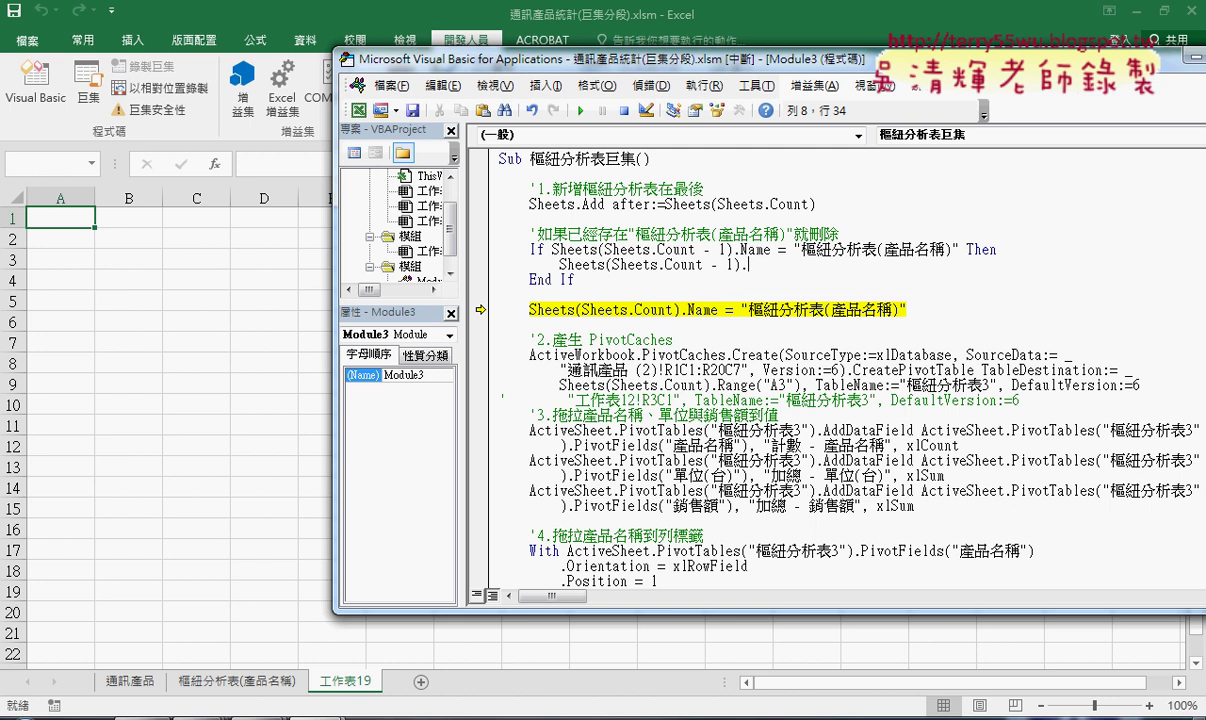
{"action": "type", "text": "del"}
{"action": "type", "text": "ete"}
{"action": "left_click", "coordinate": [789, 369]}
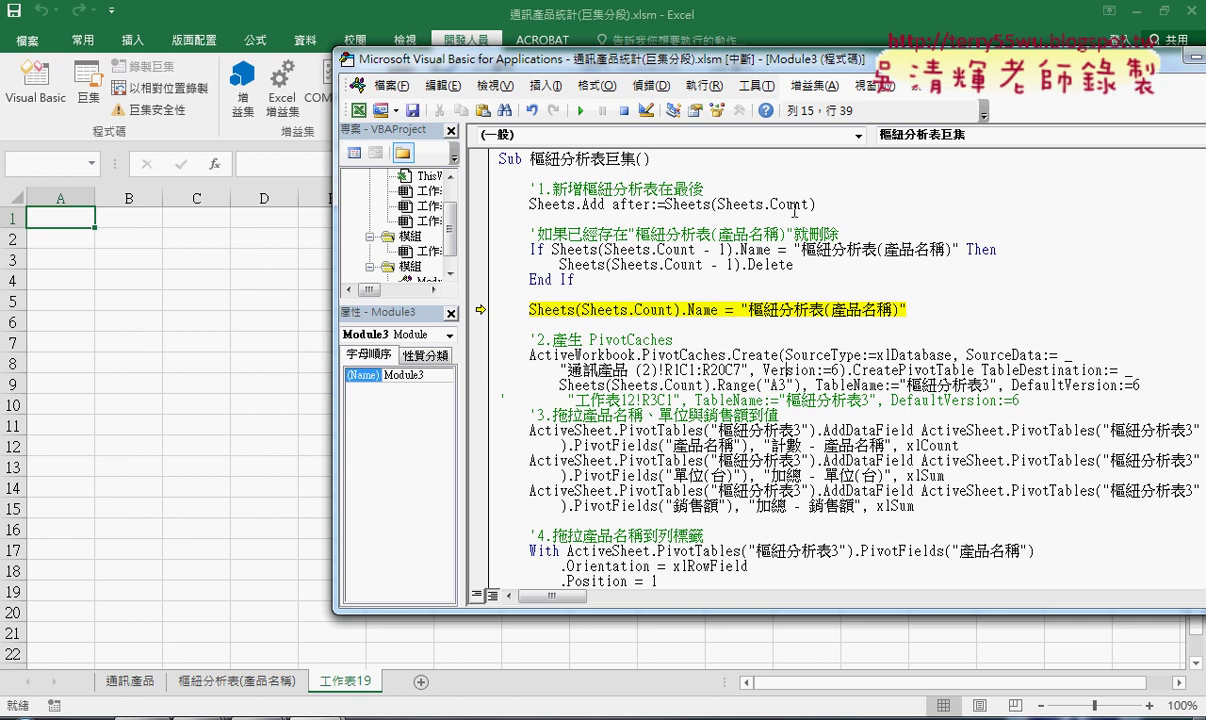
{"action": "left_click_drag", "start_coordinate": [733, 249], "coordinate": [599, 249]}
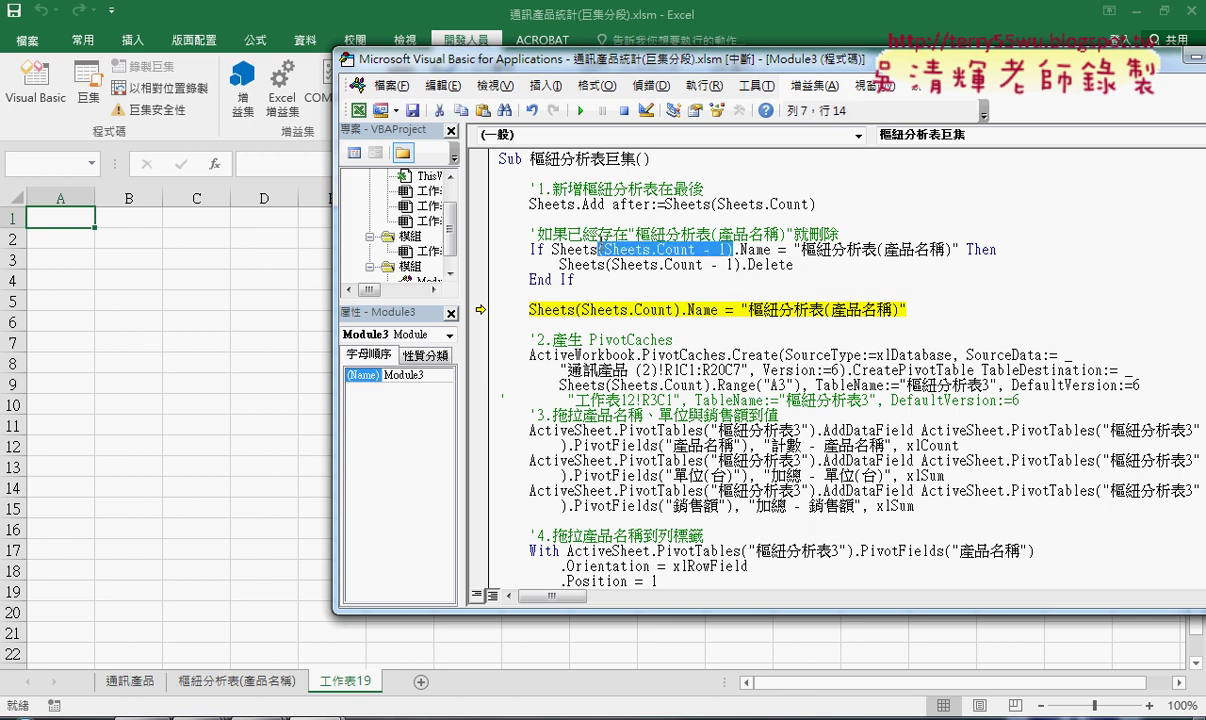
{"action": "mouse_move", "coordinate": [690, 252]}
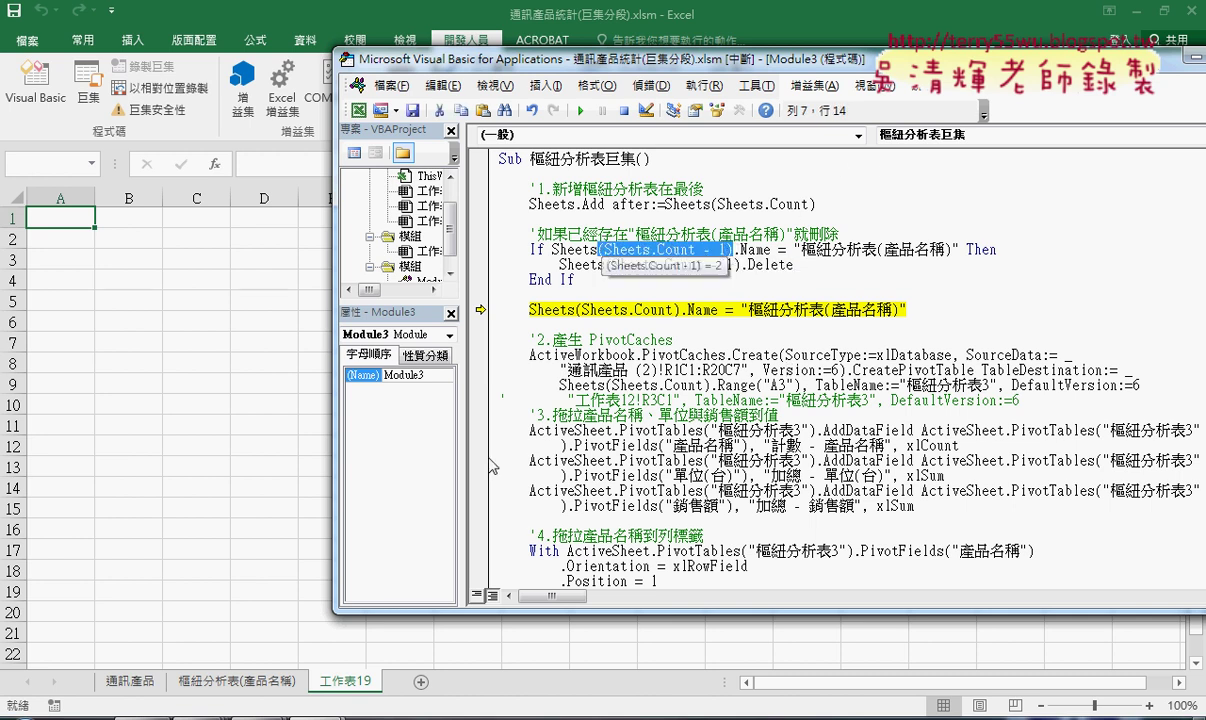
{"action": "left_click_drag", "start_coordinate": [480, 309], "coordinate": [480, 249]}
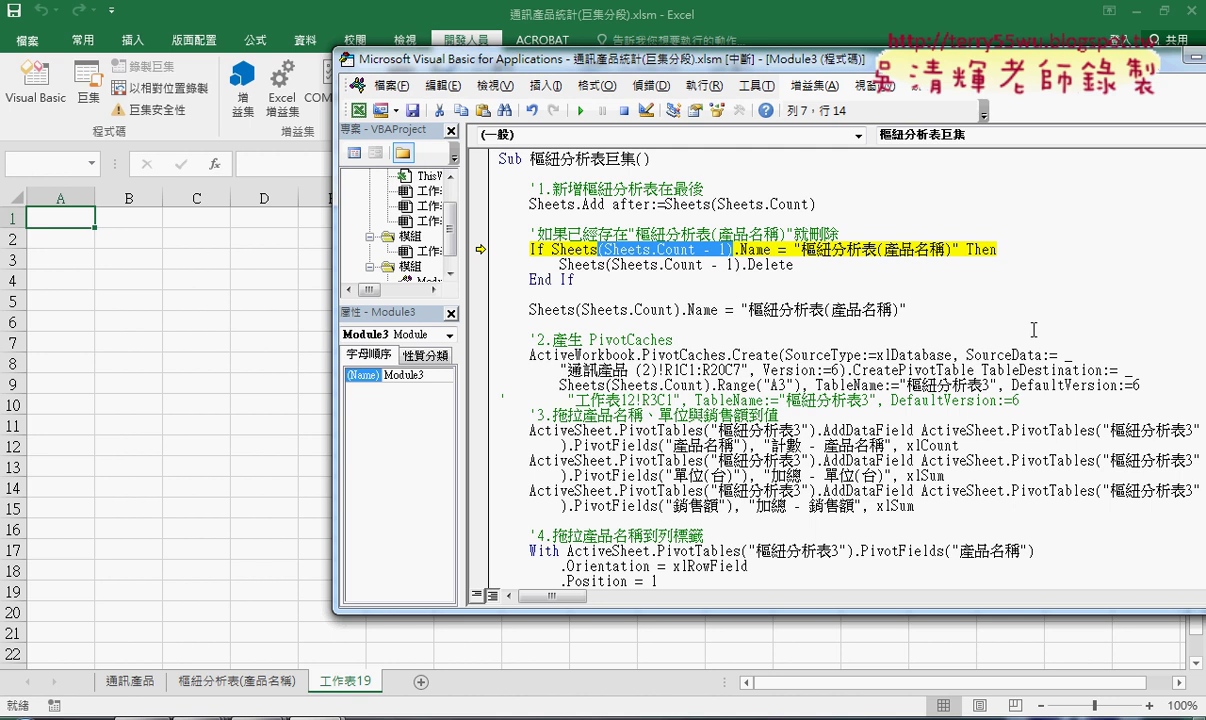
Step through the check, old-sheet deletion and rename, then run on until error 1004 about 通訊產品 (2).
{"action": "key", "text": "F8"}
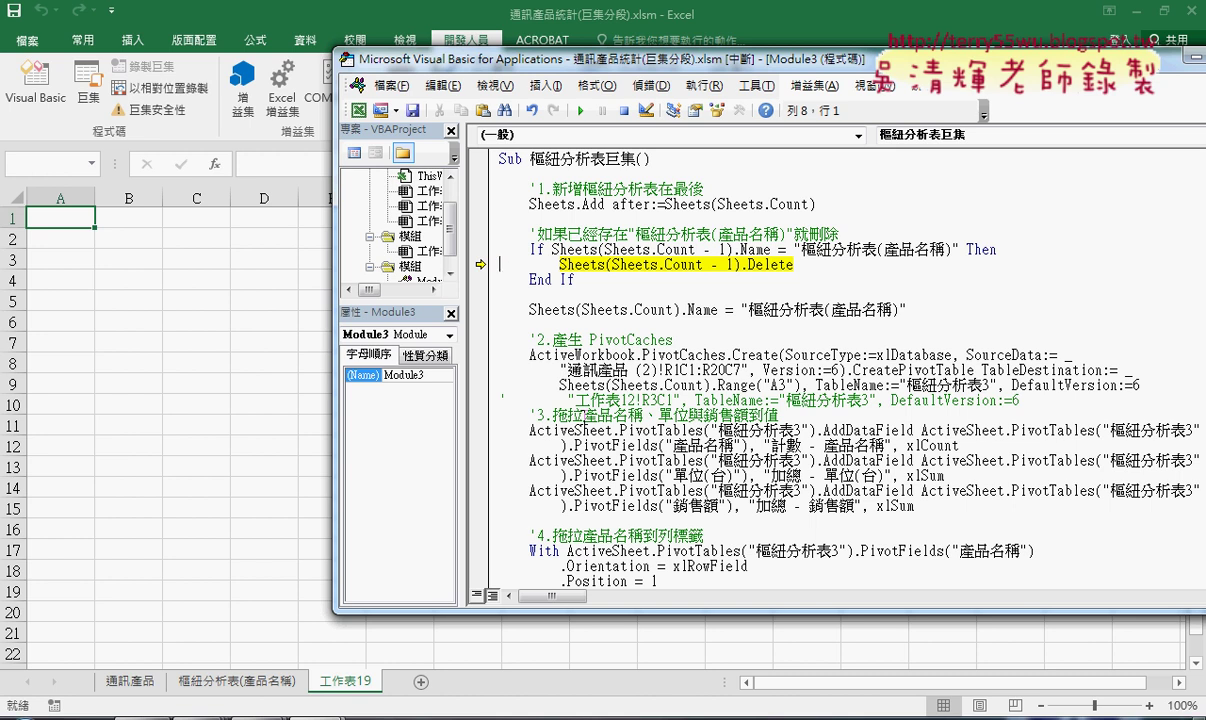
{"action": "key", "text": "F8"}
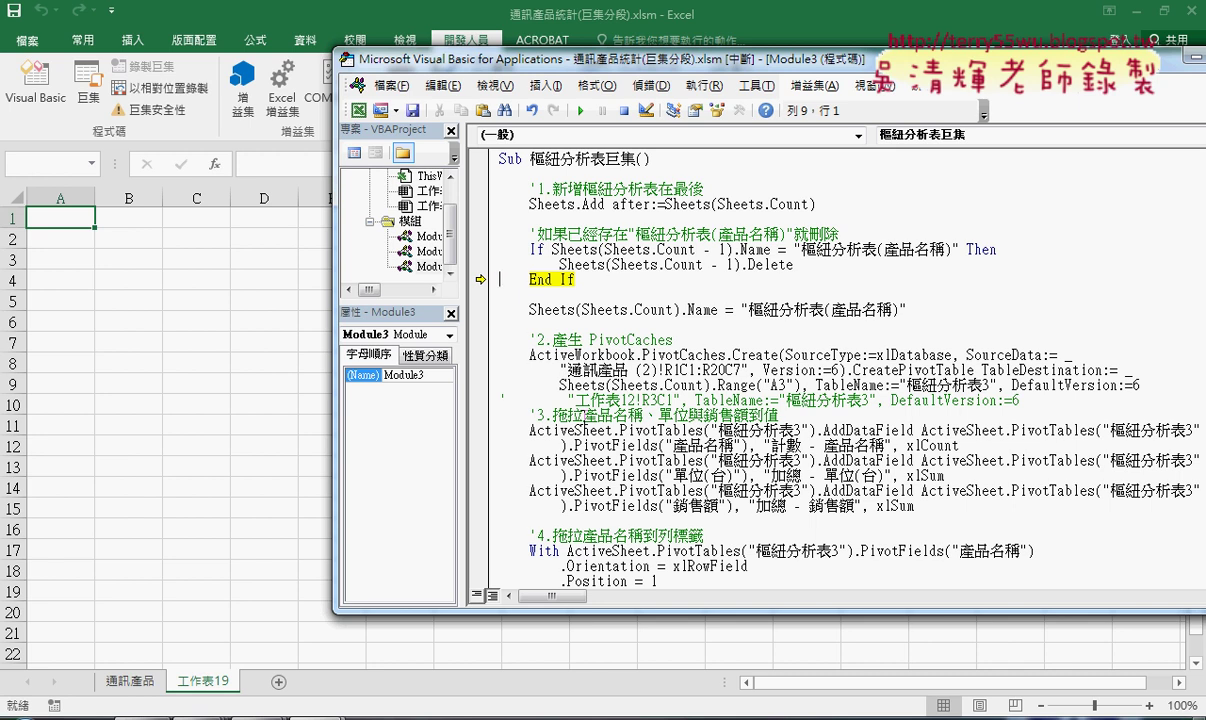
{"action": "key", "text": "F8"}
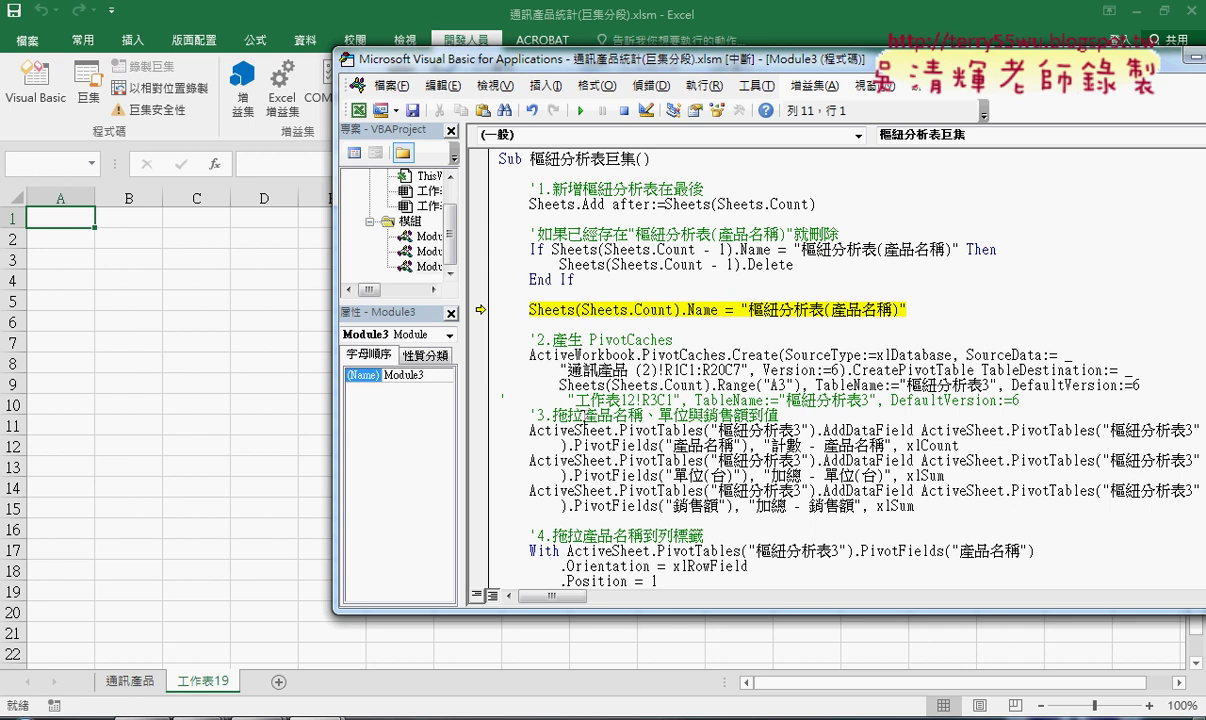
{"action": "key", "text": "F8"}
{"action": "key", "text": "F5"}
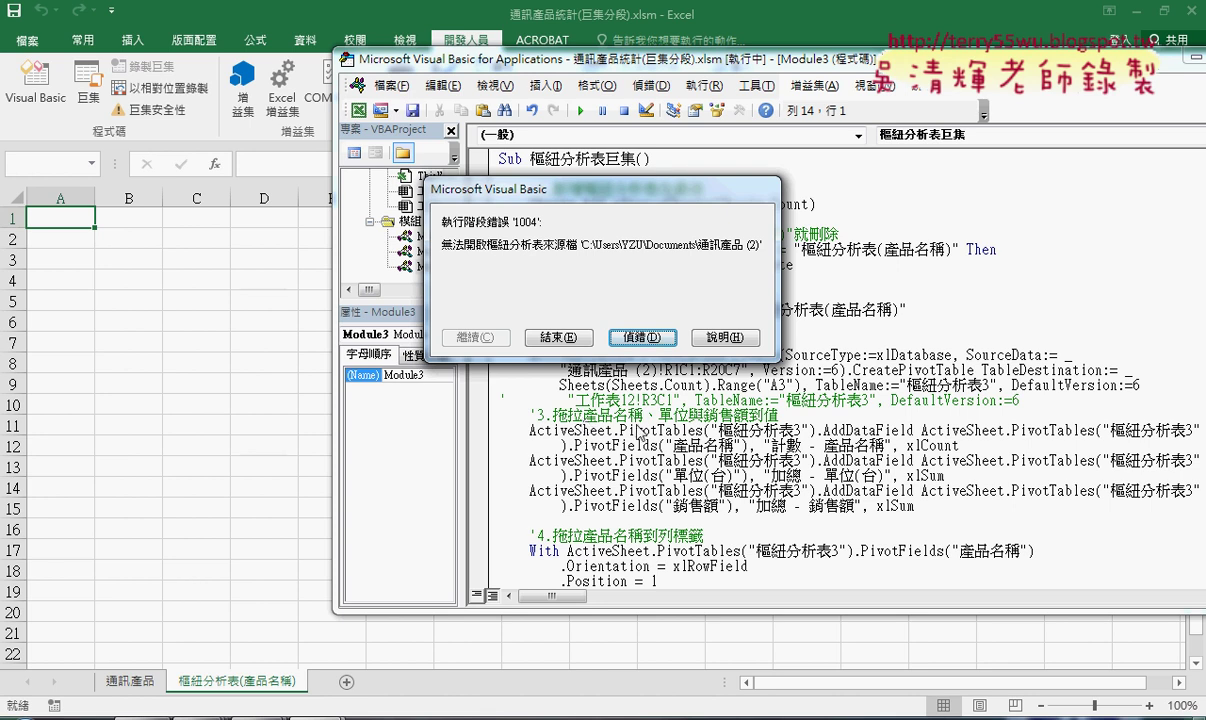
Break into debug, copy the 通訊產品 sheet as 通訊產品 (2), and return to the blank pivot sheet.
{"action": "left_click", "coordinate": [659, 338]}
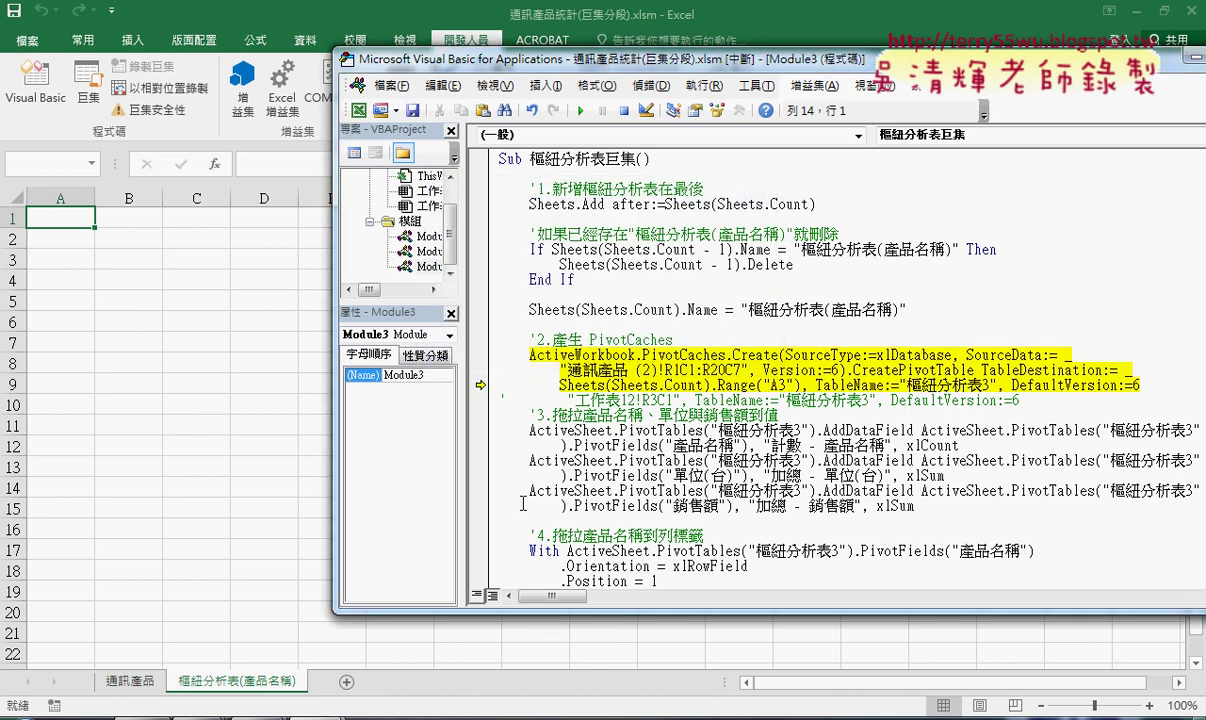
{"action": "left_click", "coordinate": [114, 684]}
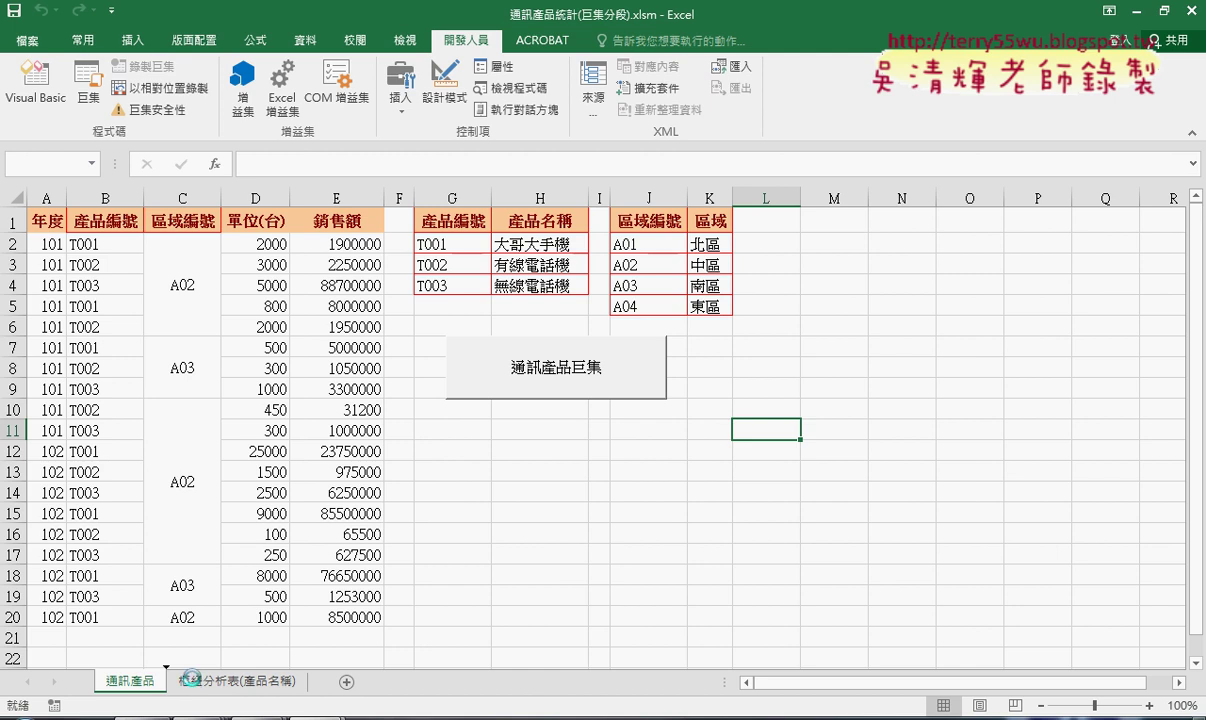
{"action": "left_click_drag", "start_coordinate": [193, 684], "coordinate": [193, 684], "text": "ctrl"}
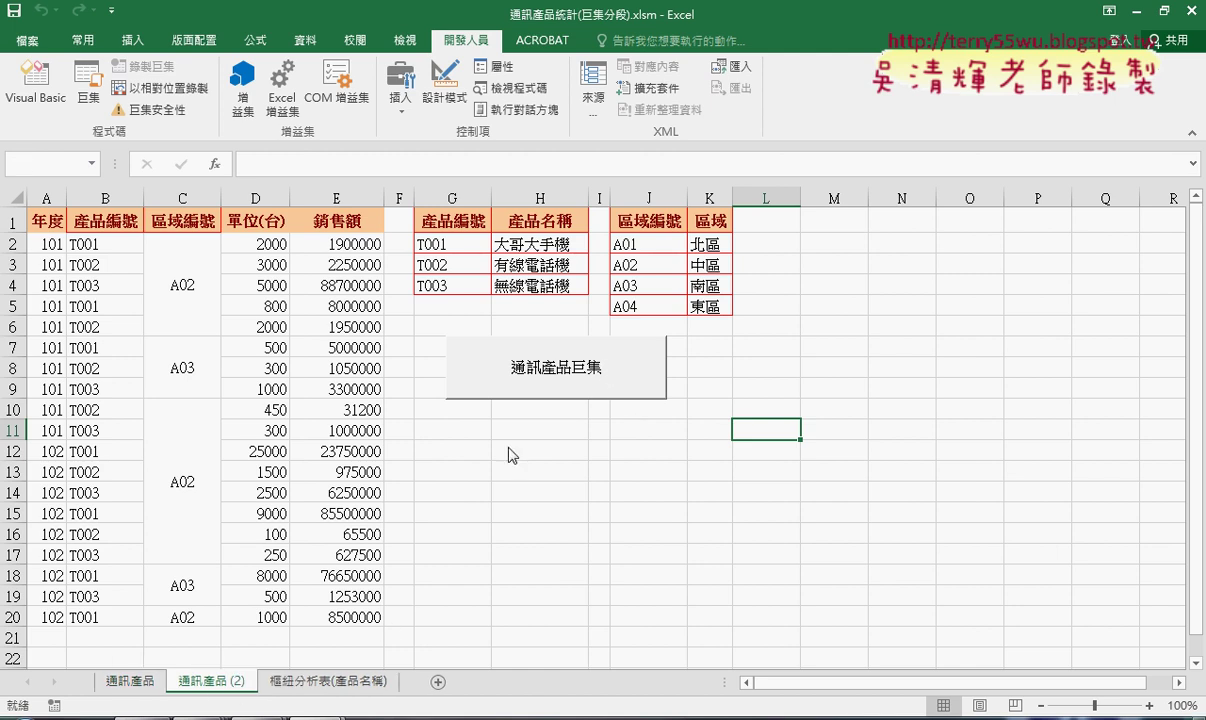
{"action": "left_click", "coordinate": [335, 683]}
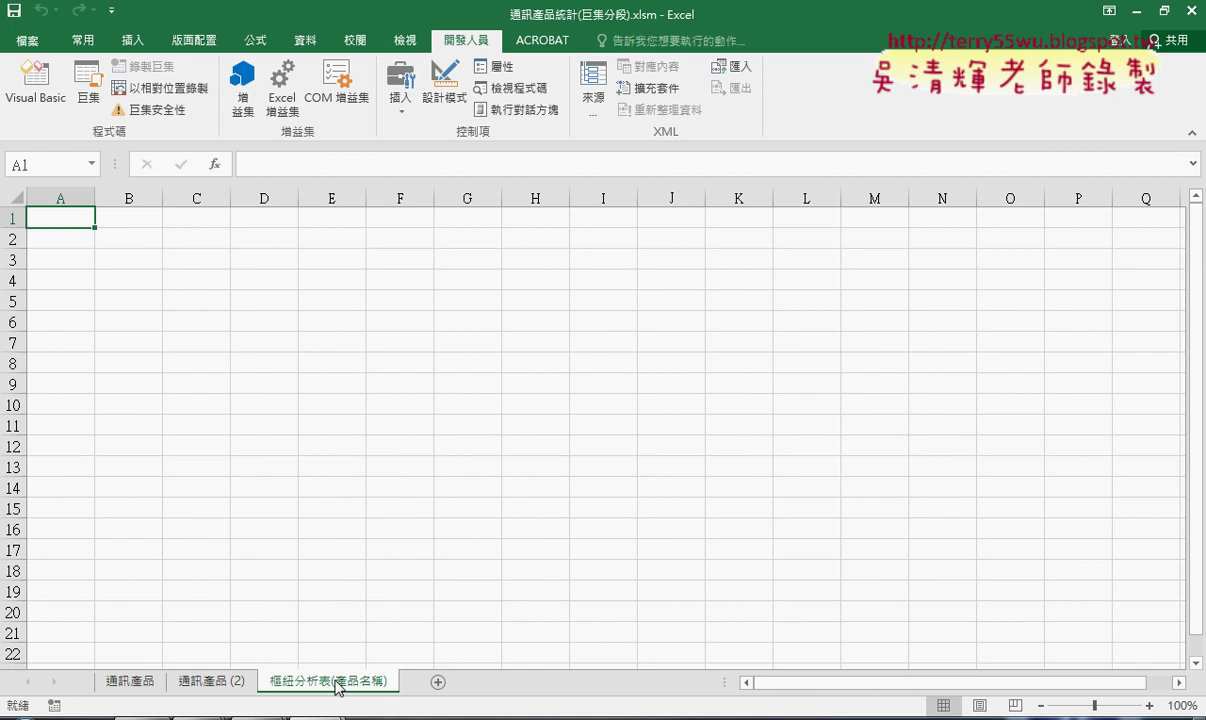
{"action": "left_click", "coordinate": [220, 688]}
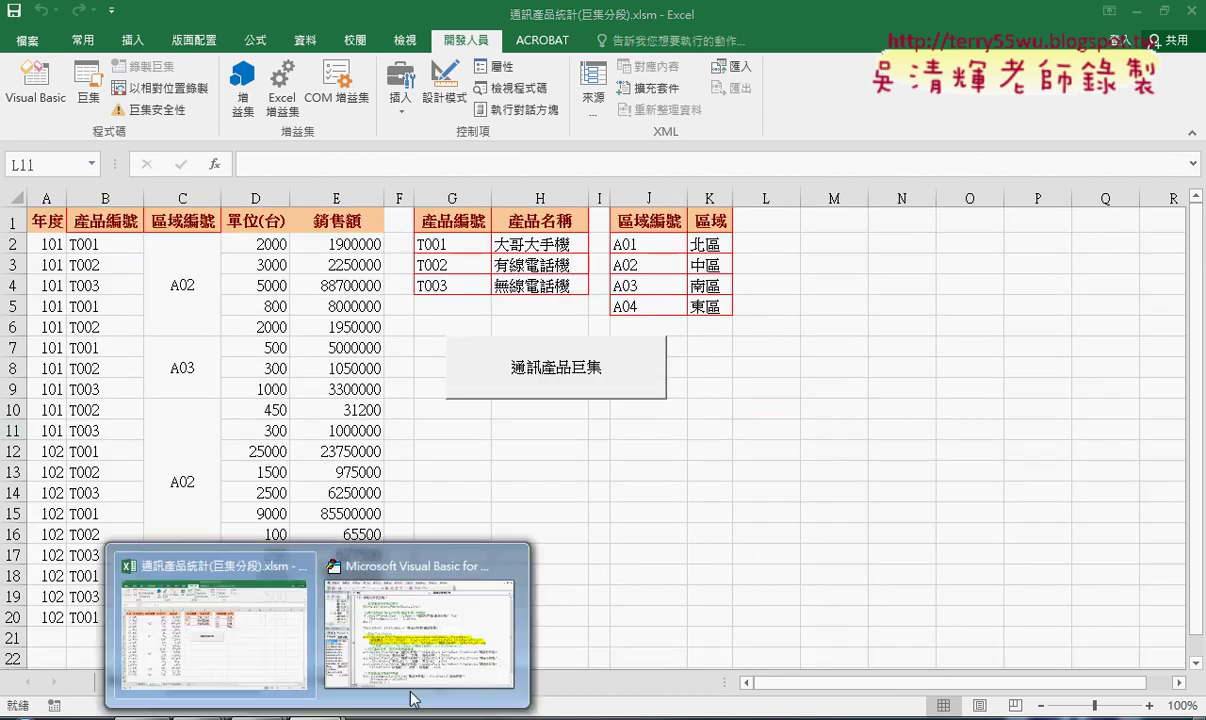
{"action": "left_click", "coordinate": [410, 691]}
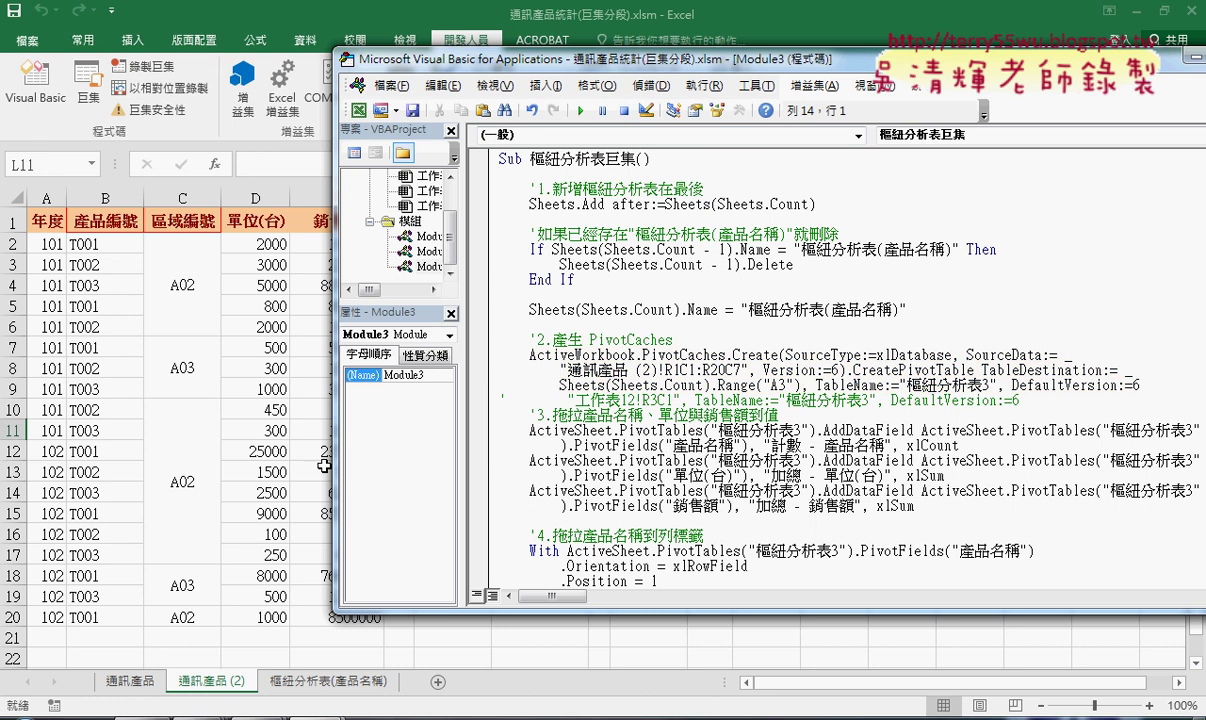
{"action": "left_click", "coordinate": [243, 526]}
{"action": "left_click", "coordinate": [604, 383]}
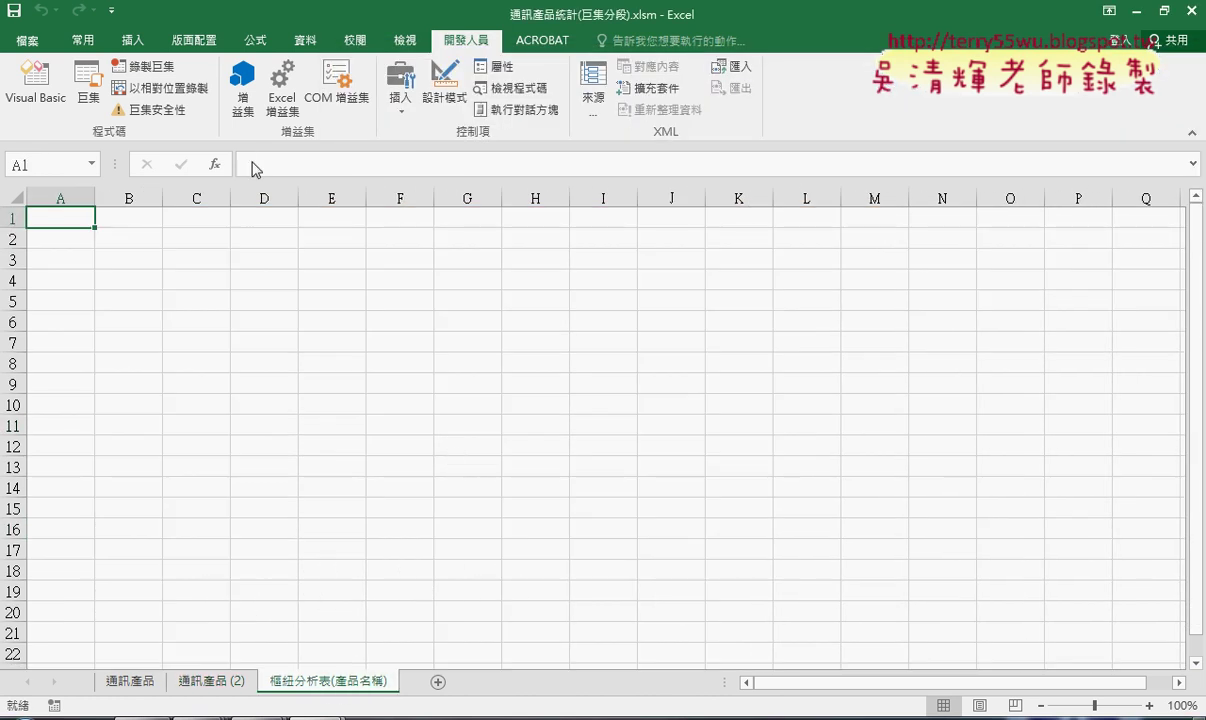
Open the pivot macro in Module3 for editing from the Macros list.
{"action": "left_click", "coordinate": [88, 90]}
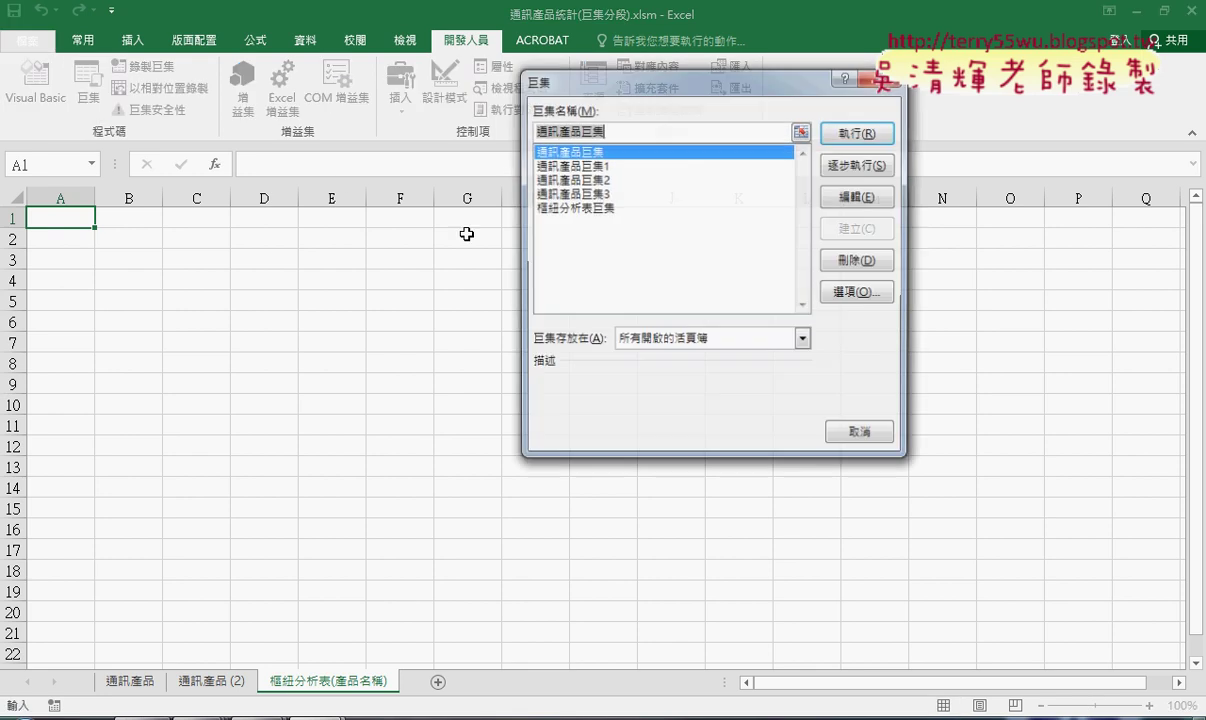
{"action": "left_click", "coordinate": [830, 197]}
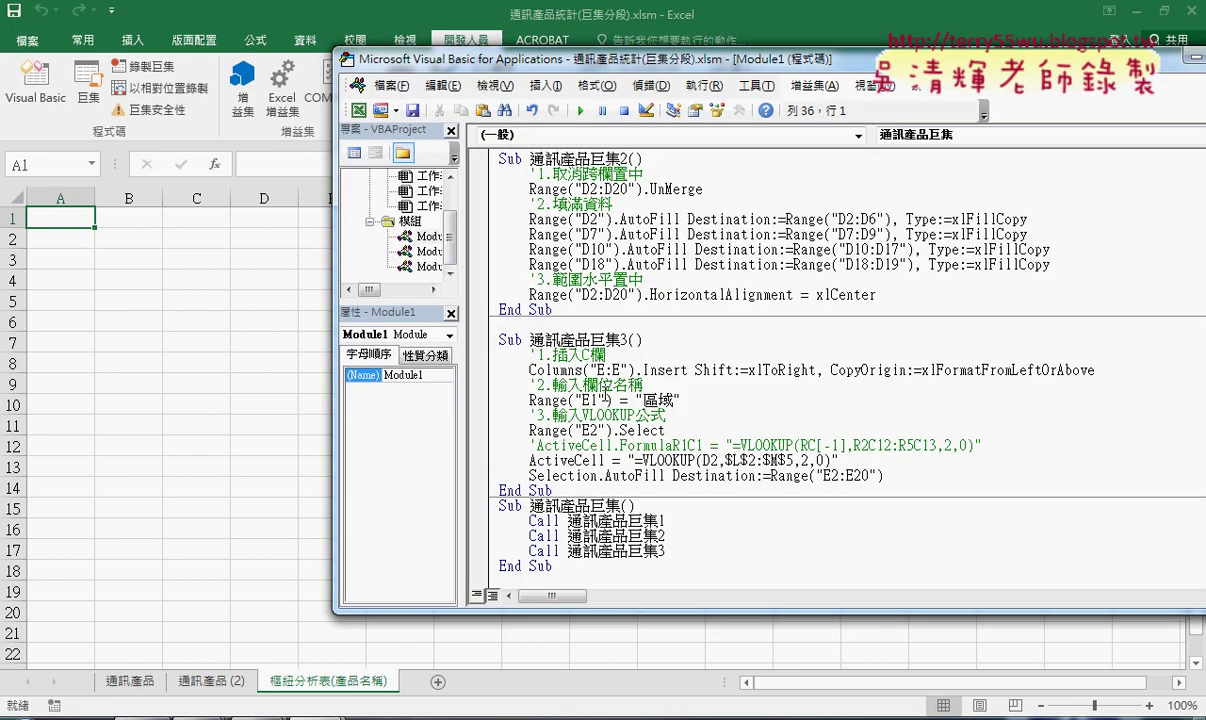
{"action": "double_click", "coordinate": [420, 266]}
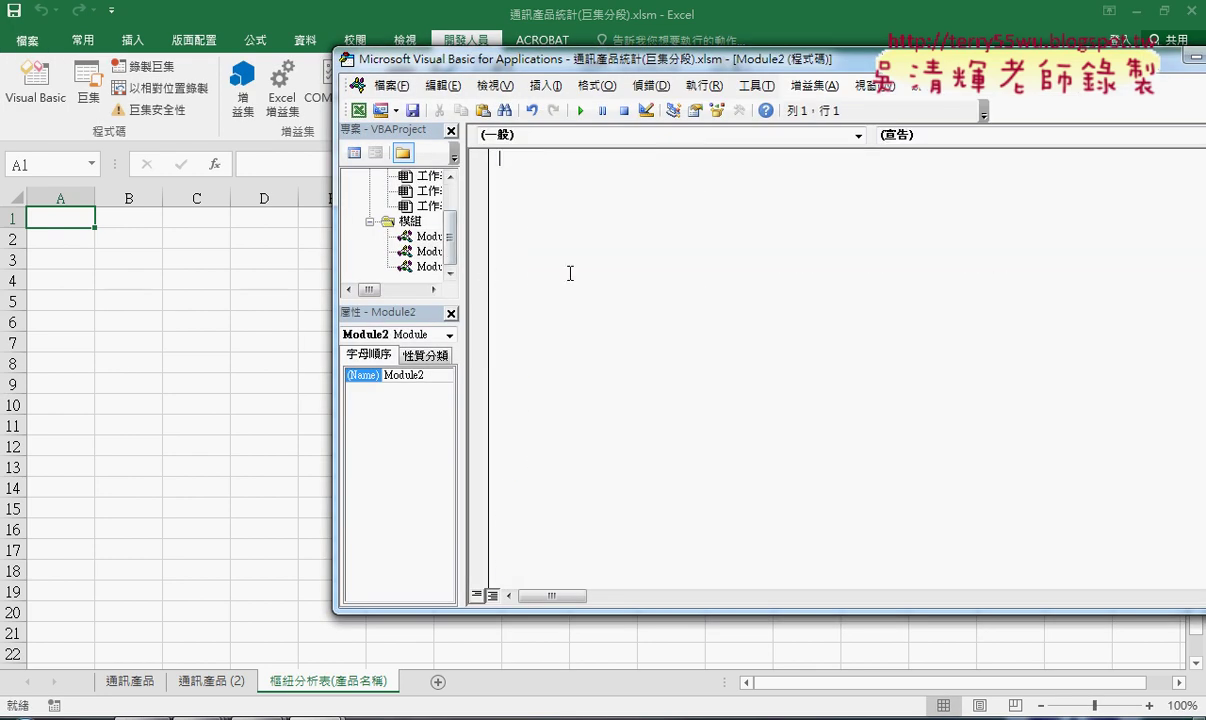
{"action": "double_click", "coordinate": [420, 266]}
Step through the whole macro to build the product-name pivot with counts and sums, then select the If block.
{"action": "key", "text": "F8"}
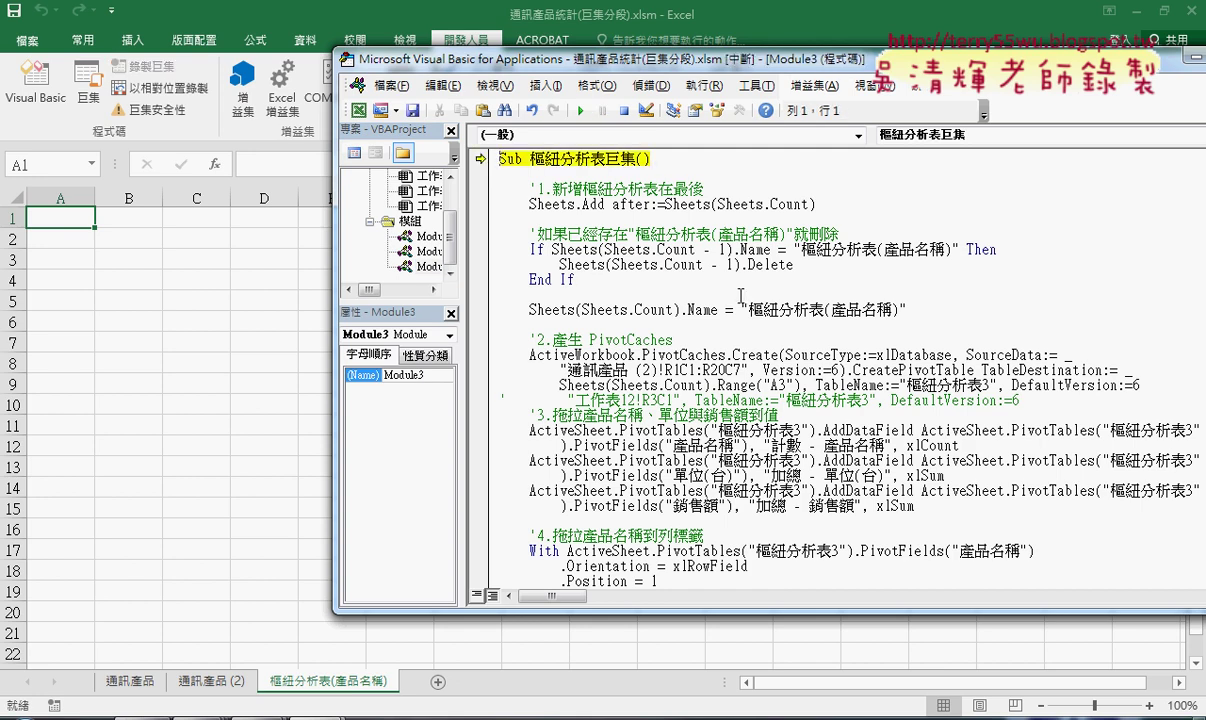
{"action": "key", "text": "F8"}
{"action": "key", "text": "F8"}
{"action": "key", "text": "F8"}
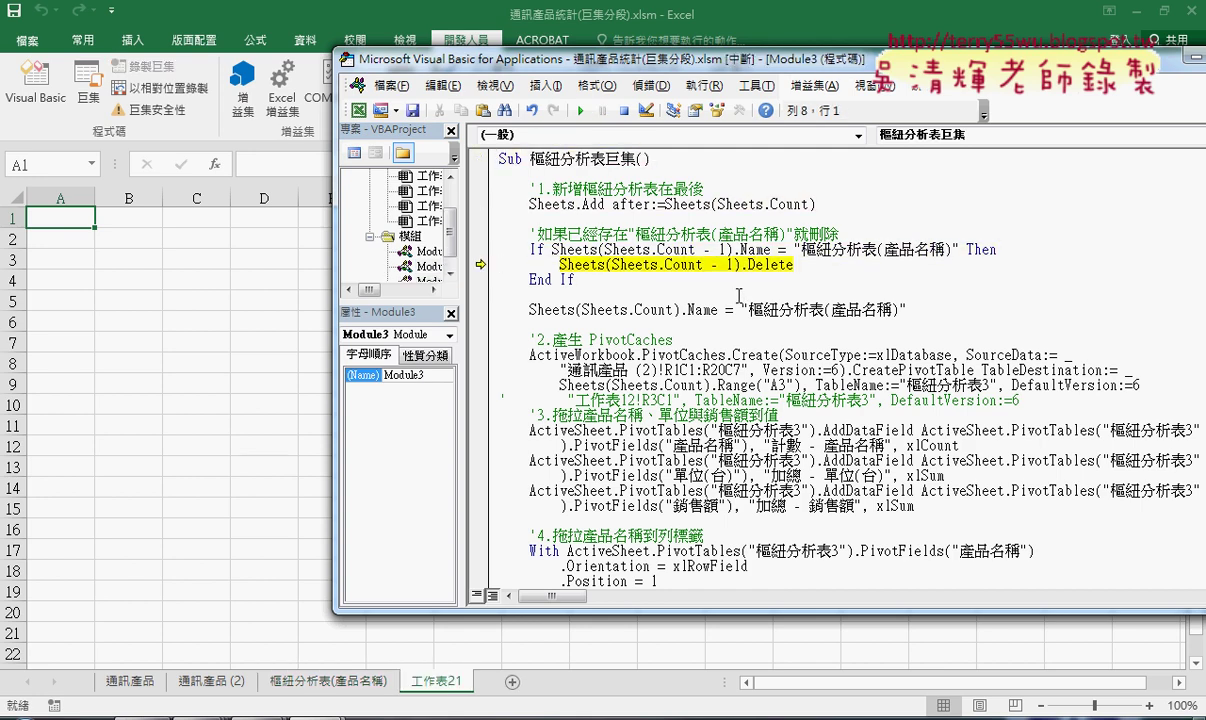
{"action": "key", "text": "F8"}
{"action": "key", "text": "F8"}
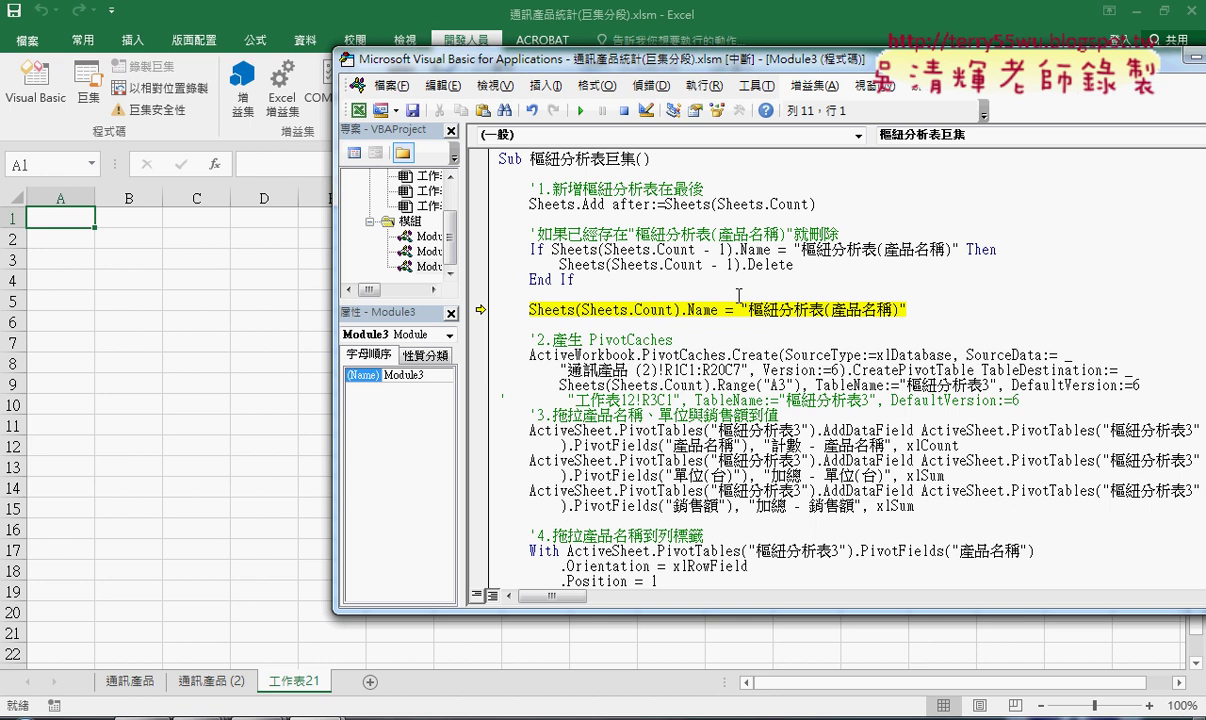
{"action": "key", "text": "F8"}
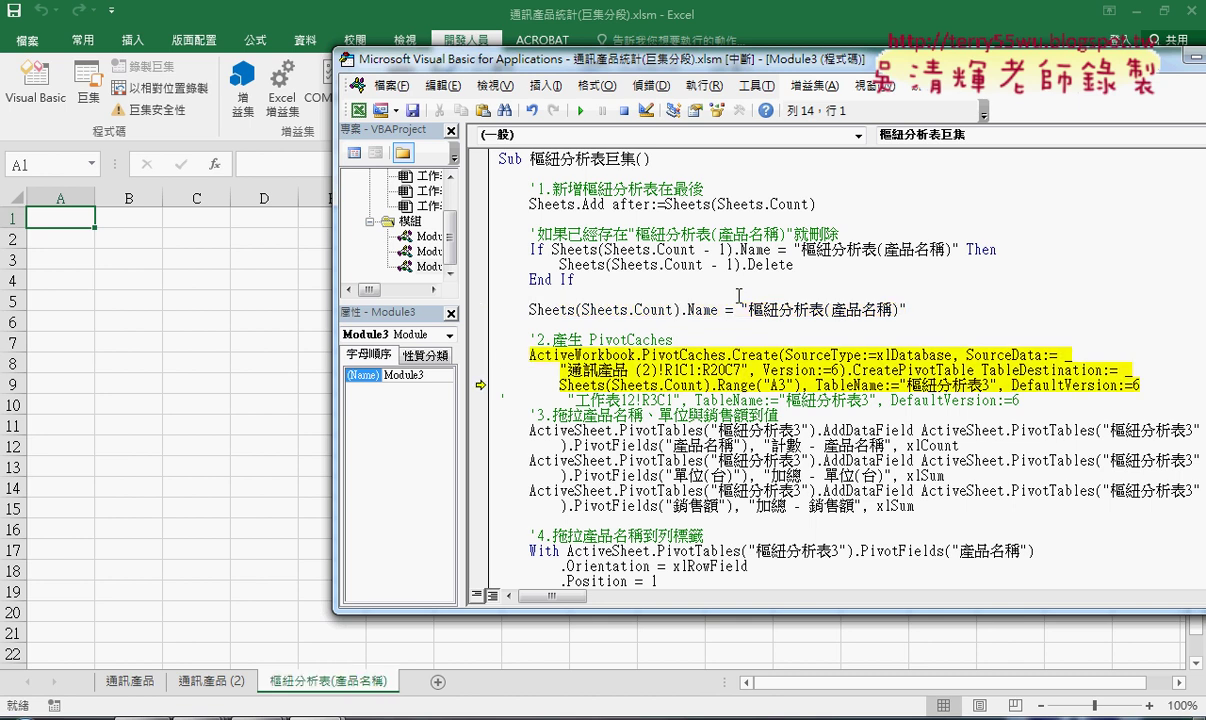
{"action": "key", "text": "F8"}
{"action": "key", "text": "F8"}
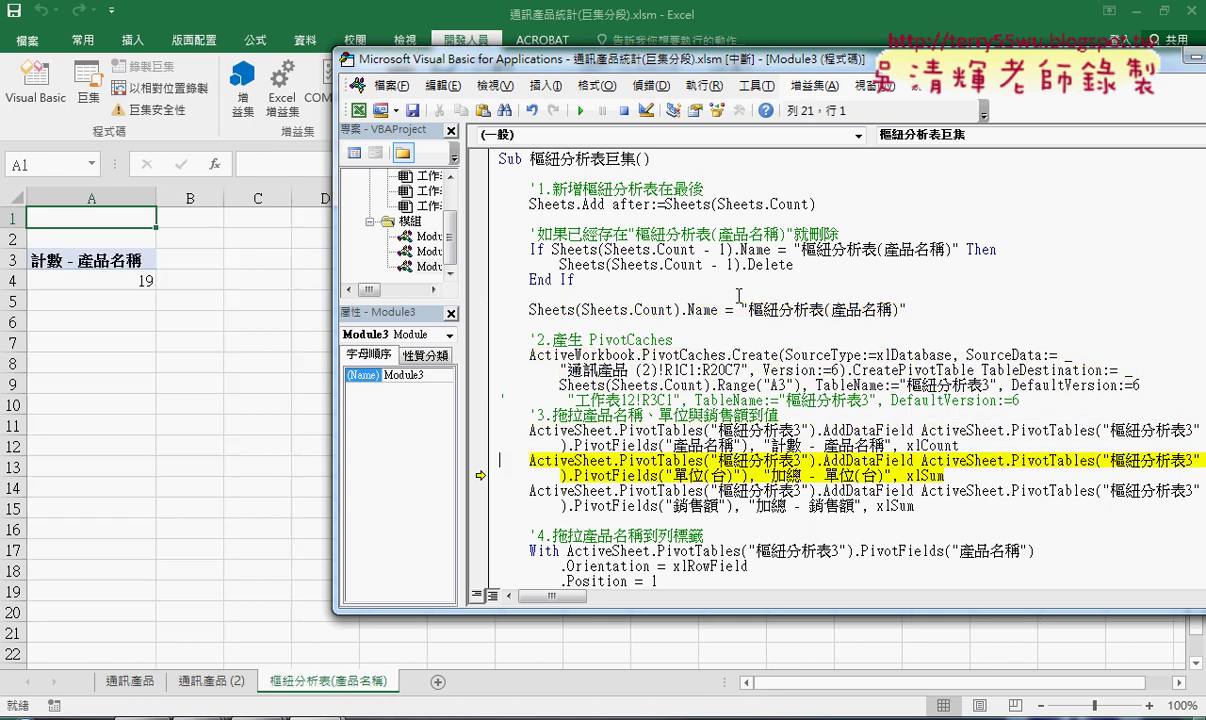
{"action": "key", "text": "F8"}
{"action": "key", "text": "F8"}
{"action": "key", "text": "F8"}
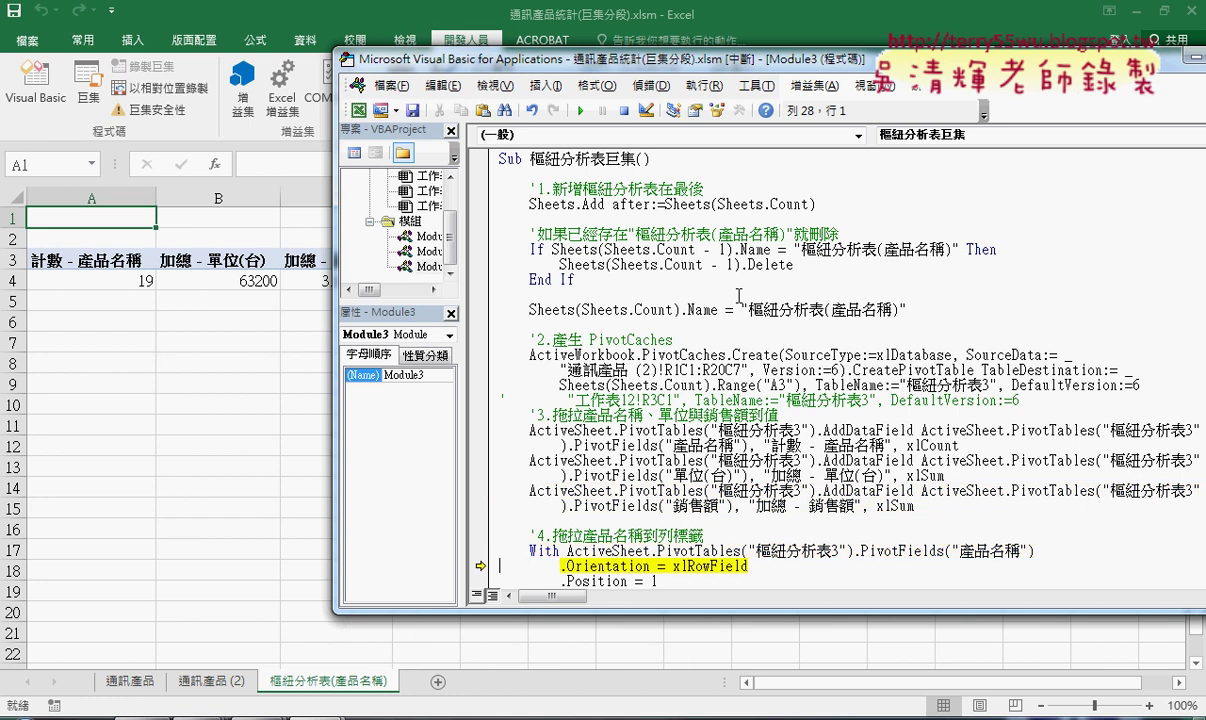
{"action": "key", "text": "F8"}
{"action": "key", "text": "F8"}
{"action": "key", "text": "F8"}
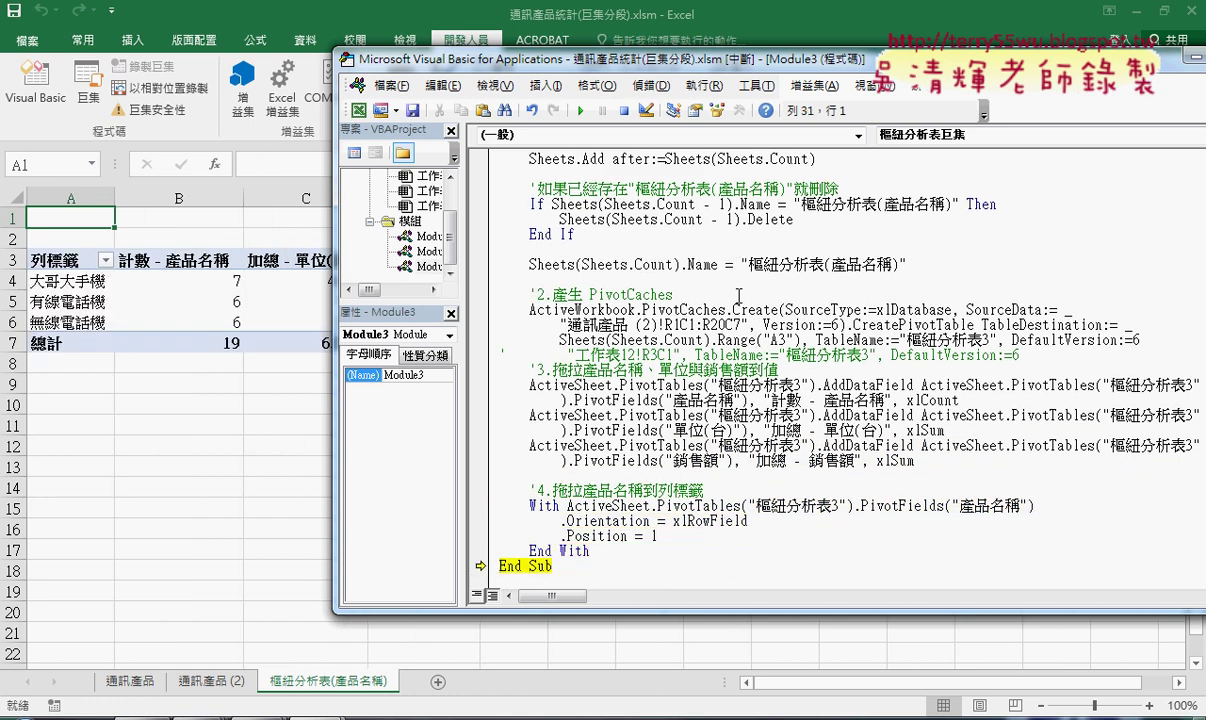
{"action": "key", "text": "F8"}
{"action": "scroll", "coordinate": [736, 296], "scroll_direction": "up", "scroll_amount": 1}
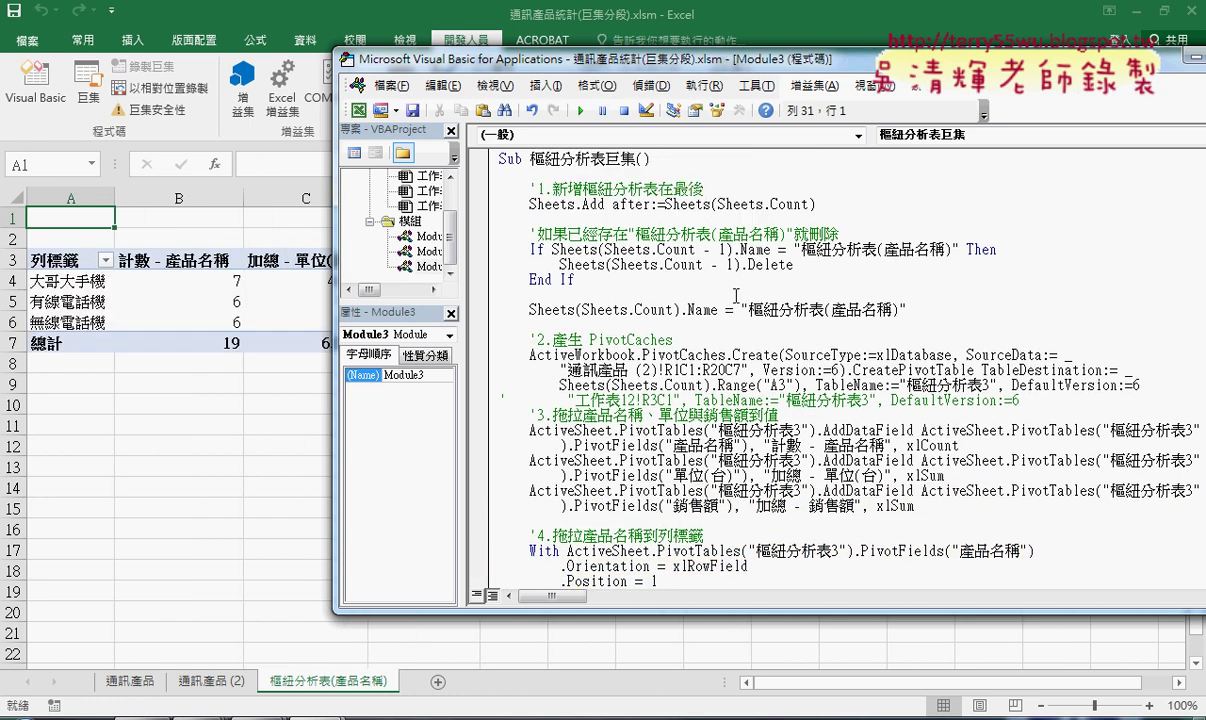
{"action": "left_click_drag", "start_coordinate": [578, 280], "coordinate": [478, 234]}
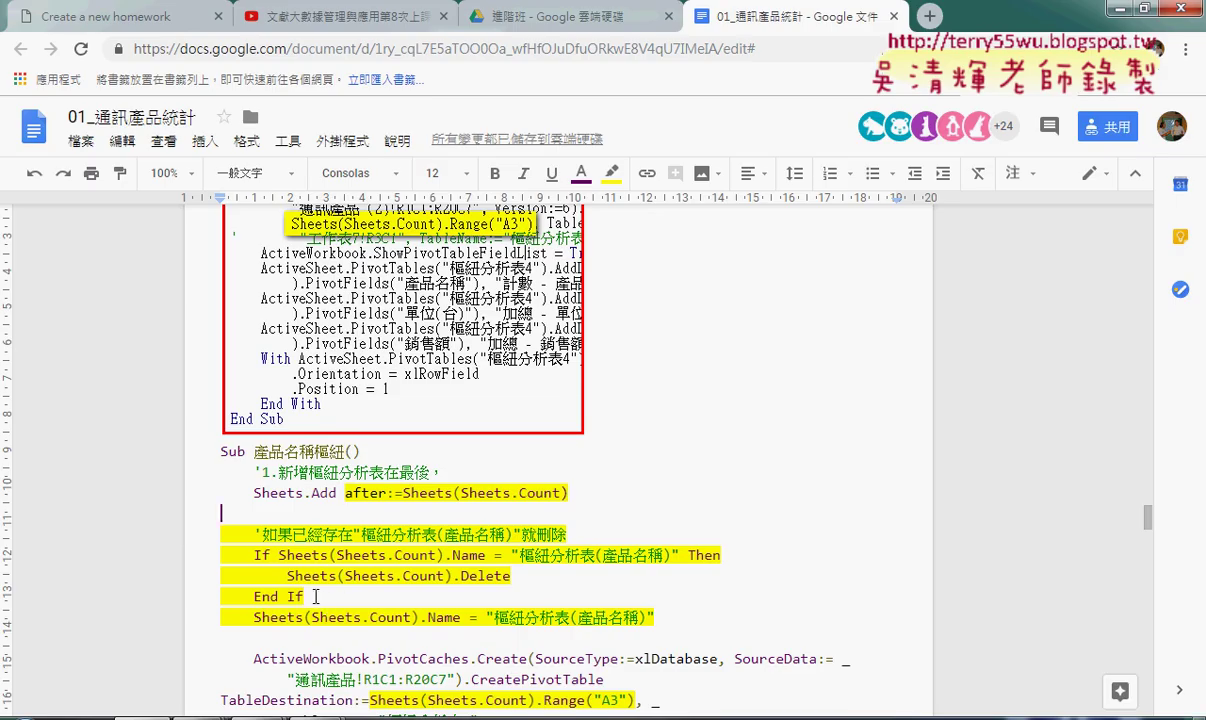
Paste the corrected Sheets(Sheets.Count - 1) If block over the old one and delete the duplicate comment.
{"action": "left_click_drag", "start_coordinate": [310, 598], "coordinate": [172, 528]}
{"action": "type", "text": "'如果已經存在\"樞紐分析表(產品名稱)\"就刪除     '如果已經存在\"樞紐分析表(產品名稱)\"就刪除     If Sheets(Sheets.Count - 1).Name = \"樞紐分析表(產品名稱)\" Then         Sheets(Sheets.Count - 1).Delete     End If"}
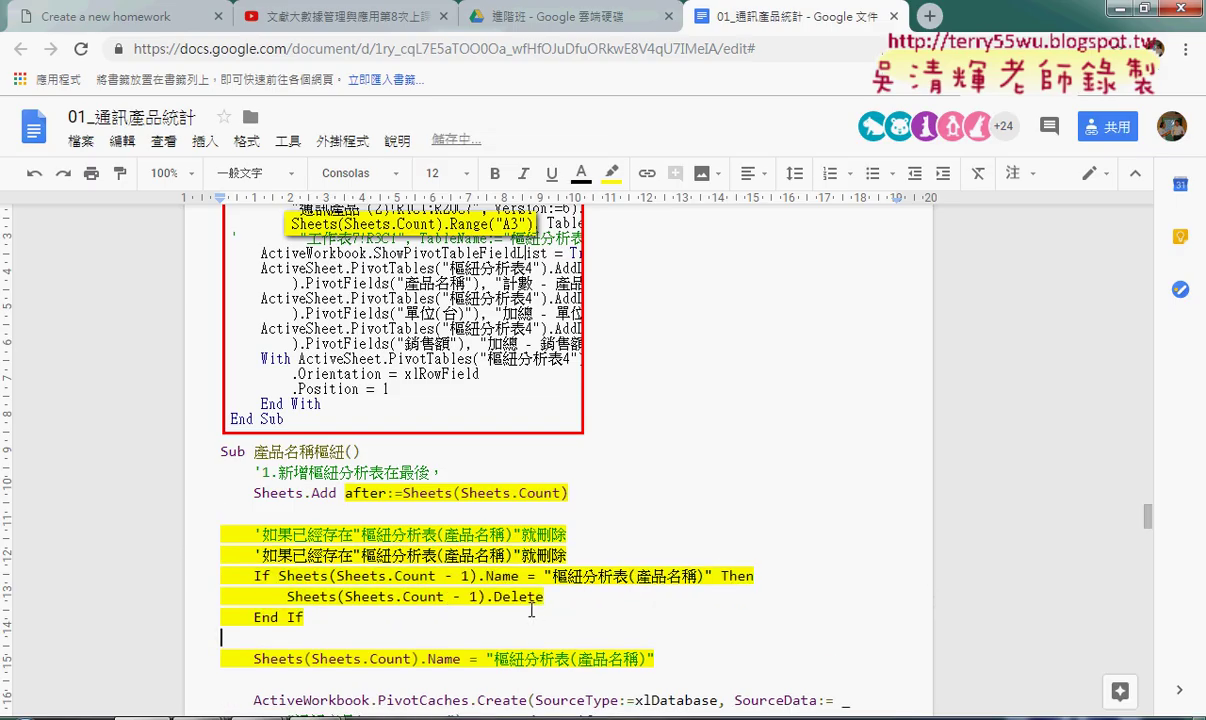
{"action": "mouse_move", "coordinate": [566, 552]}
{"action": "left_mouse_down"}
{"action": "mouse_move", "coordinate": [160, 528]}
{"action": "mouse_move", "coordinate": [187, 552]}
{"action": "left_mouse_up"}
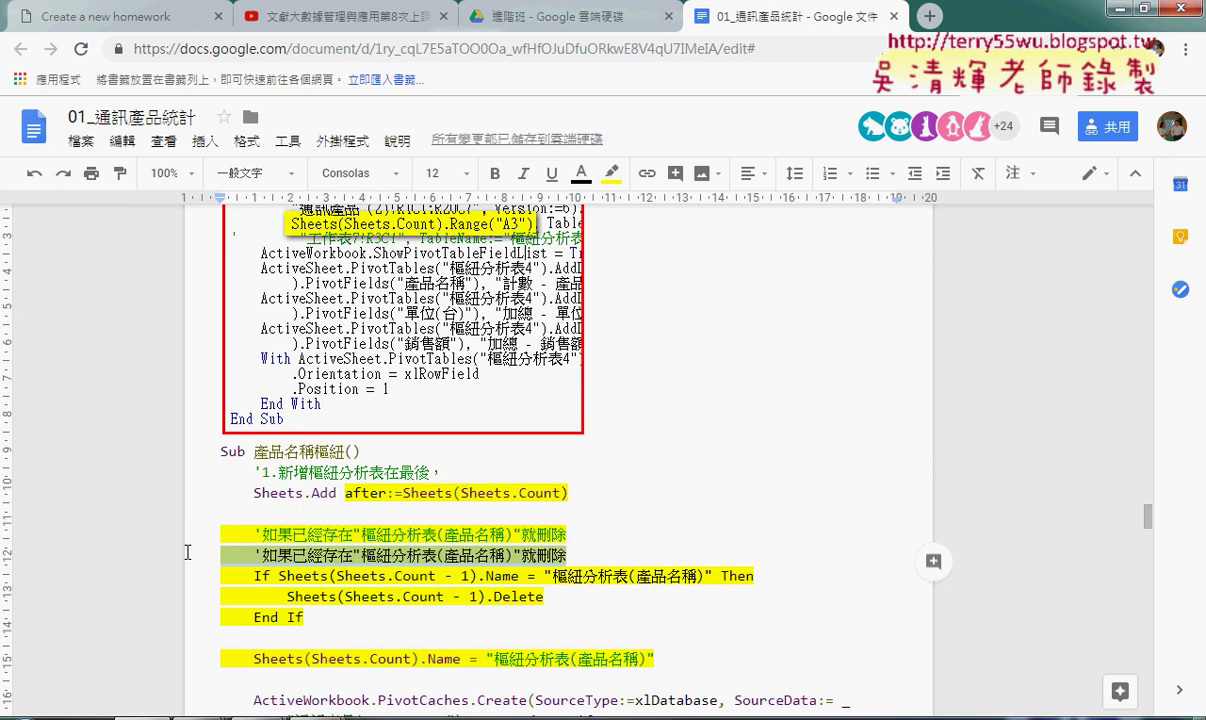
{"action": "key", "text": "Delete"}
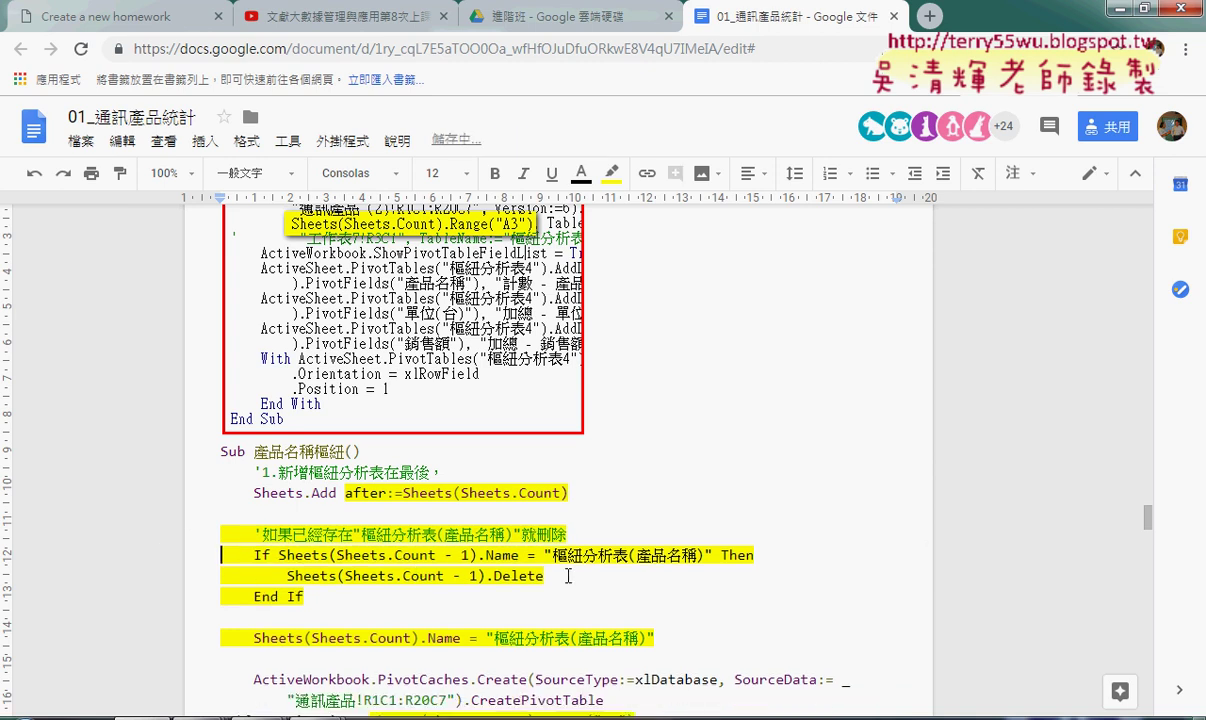